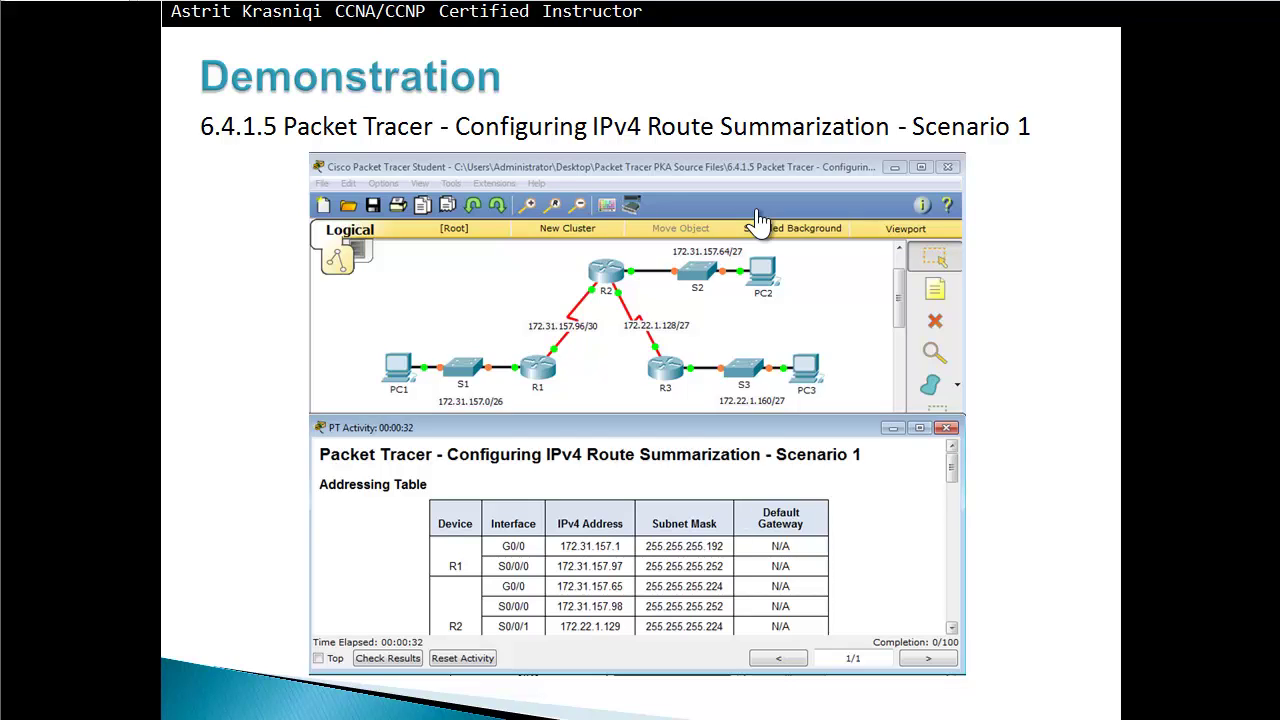
# - End the slide show and open "6.4.1.5 Packet Tracer - Configuring IPv4 Route Summarization - Scenario 1" in Packet Tracer without filling in a user profile
pyautogui.rightClick(578, 223)
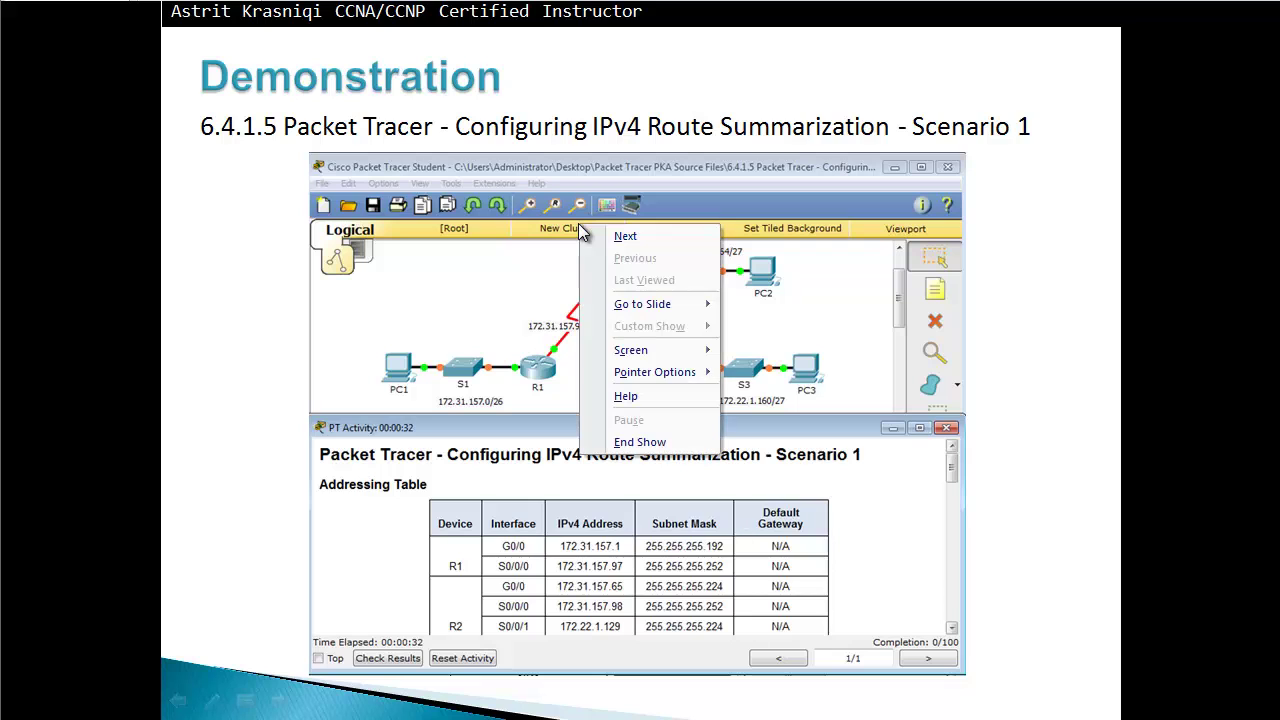
pyautogui.click(640, 442)
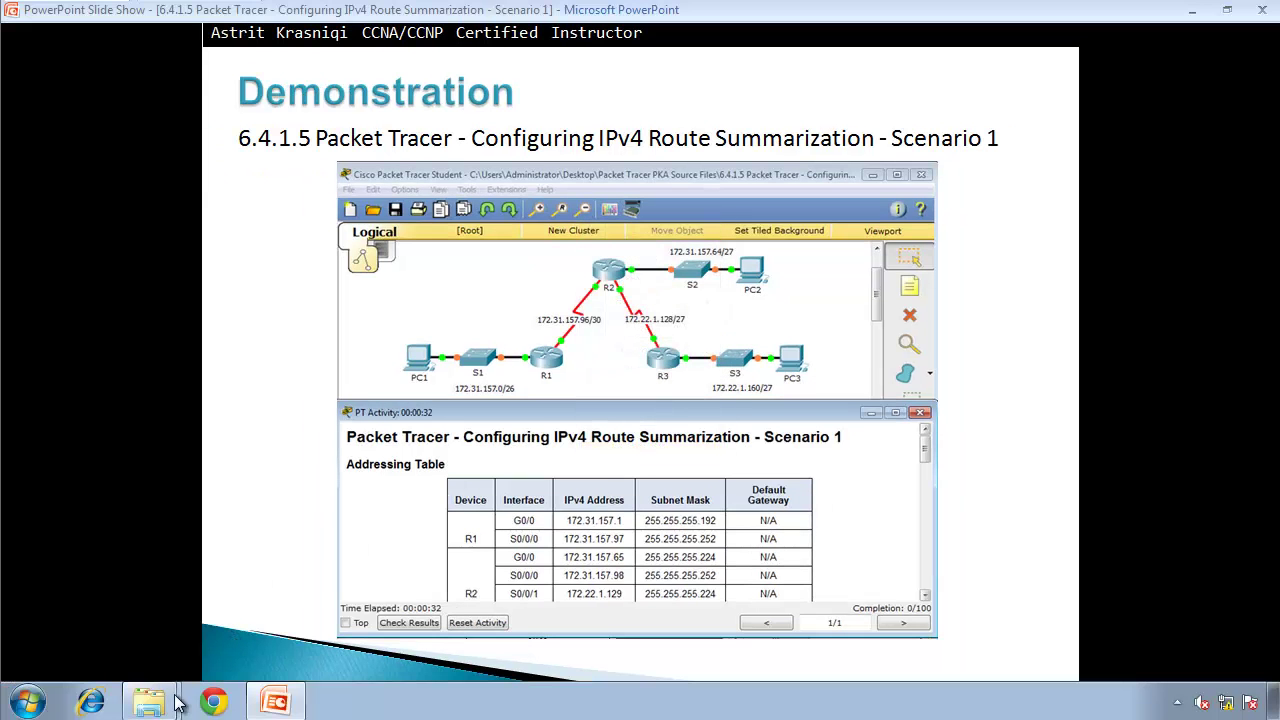
pyautogui.moveTo(165, 702)
pyautogui.click(162, 622)
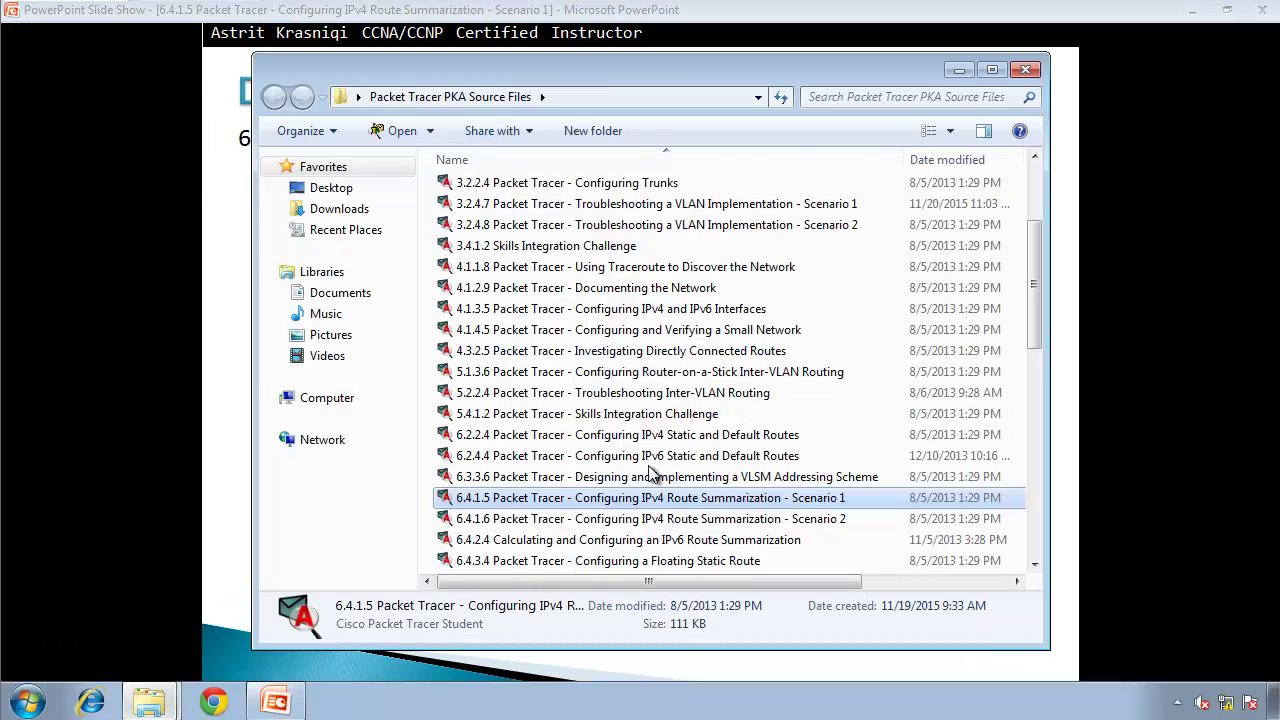
pyautogui.doubleClick(705, 500)
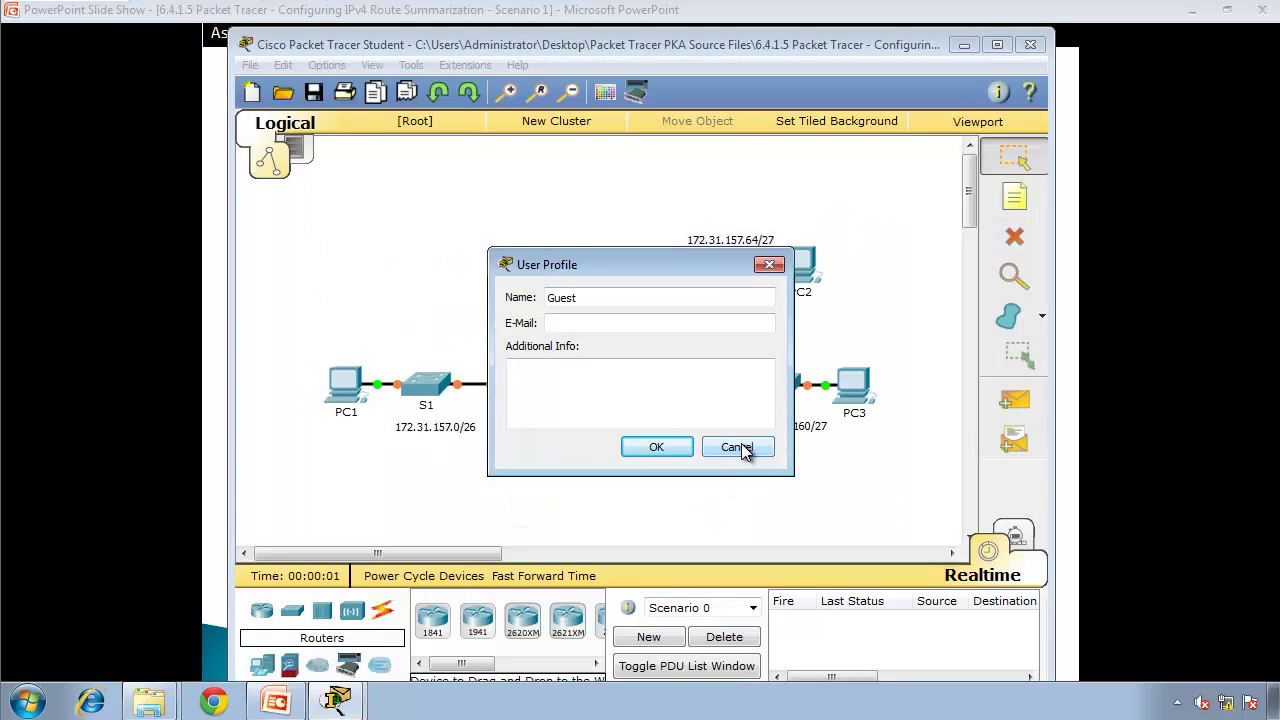
pyautogui.click(736, 446)
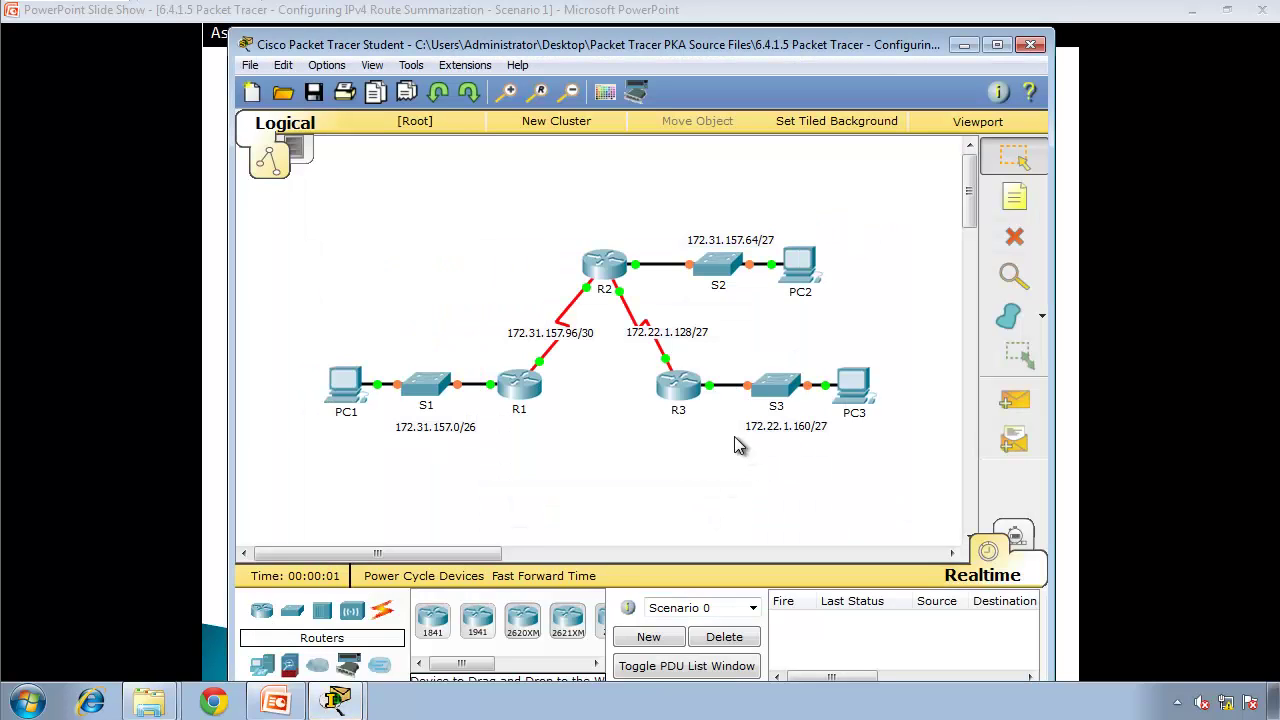
# - Arrange the activity instructions and the network topology window side by side, and read the instructions down to Part 1
pyautogui.moveTo(423, 46); pyautogui.dragTo(1279, 60)
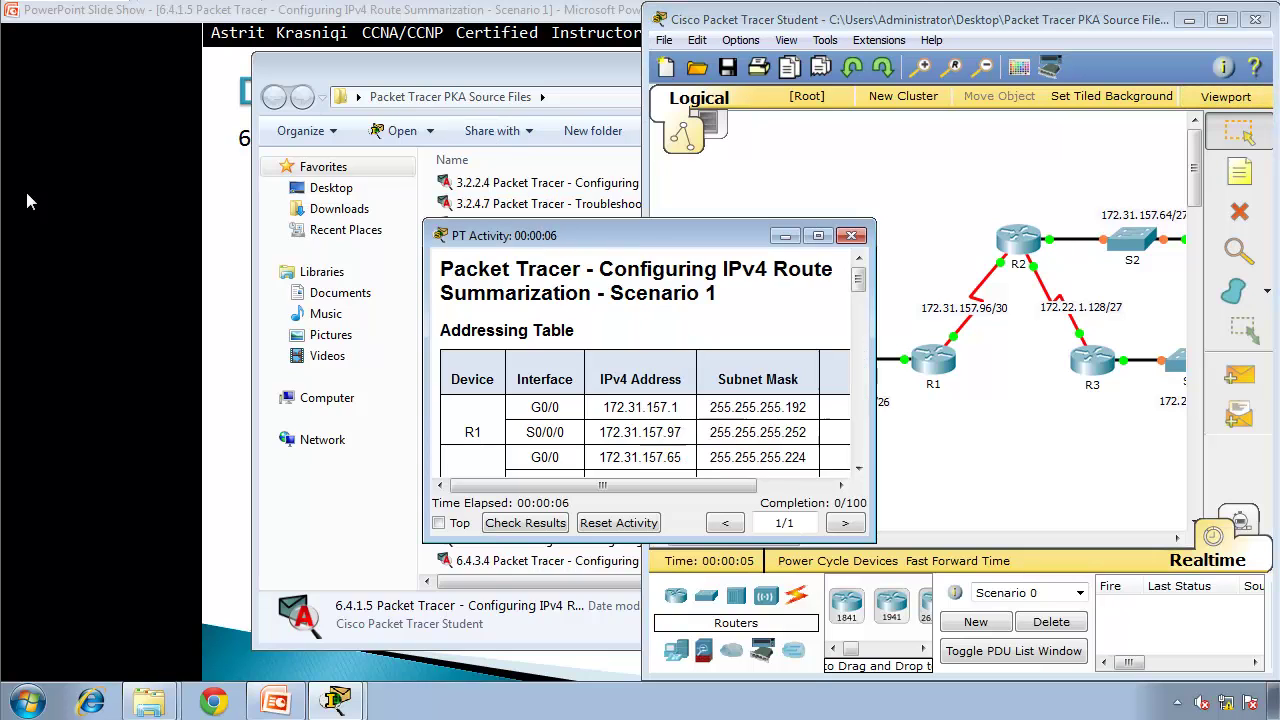
pyautogui.press('super+Left')
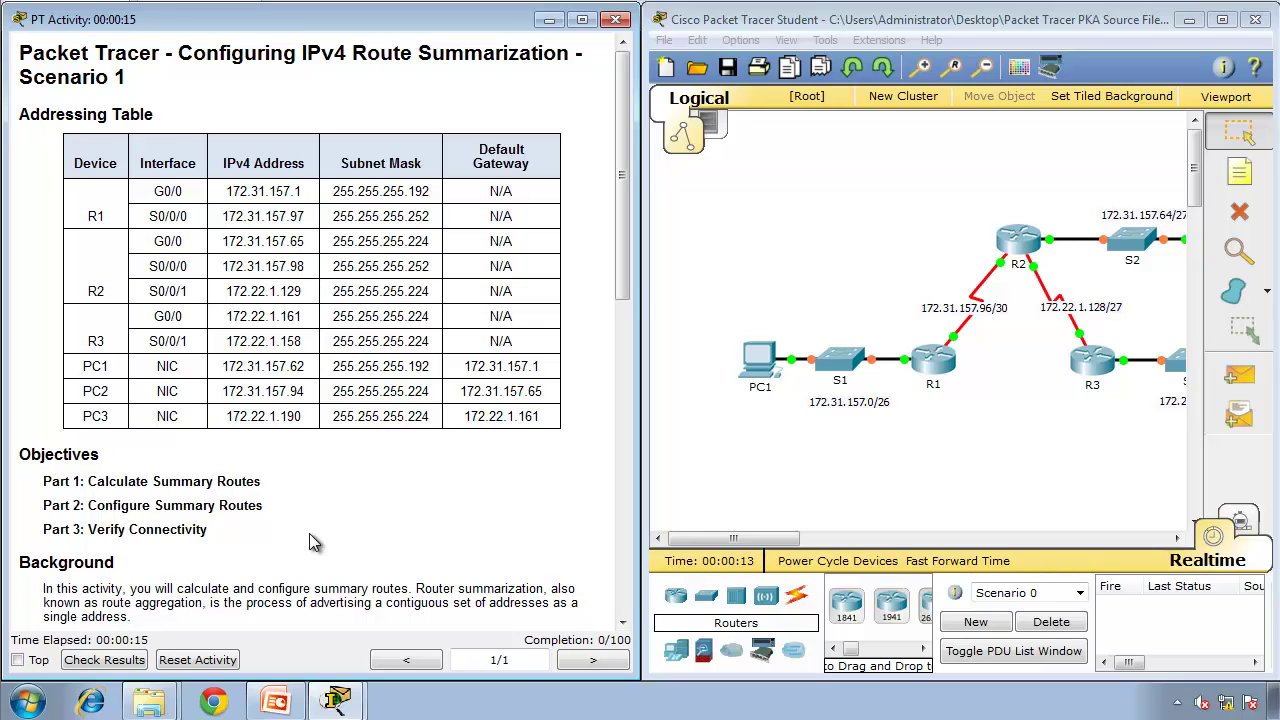
pyautogui.click(622, 622)
pyautogui.click(622, 622)
pyautogui.click(622, 622)
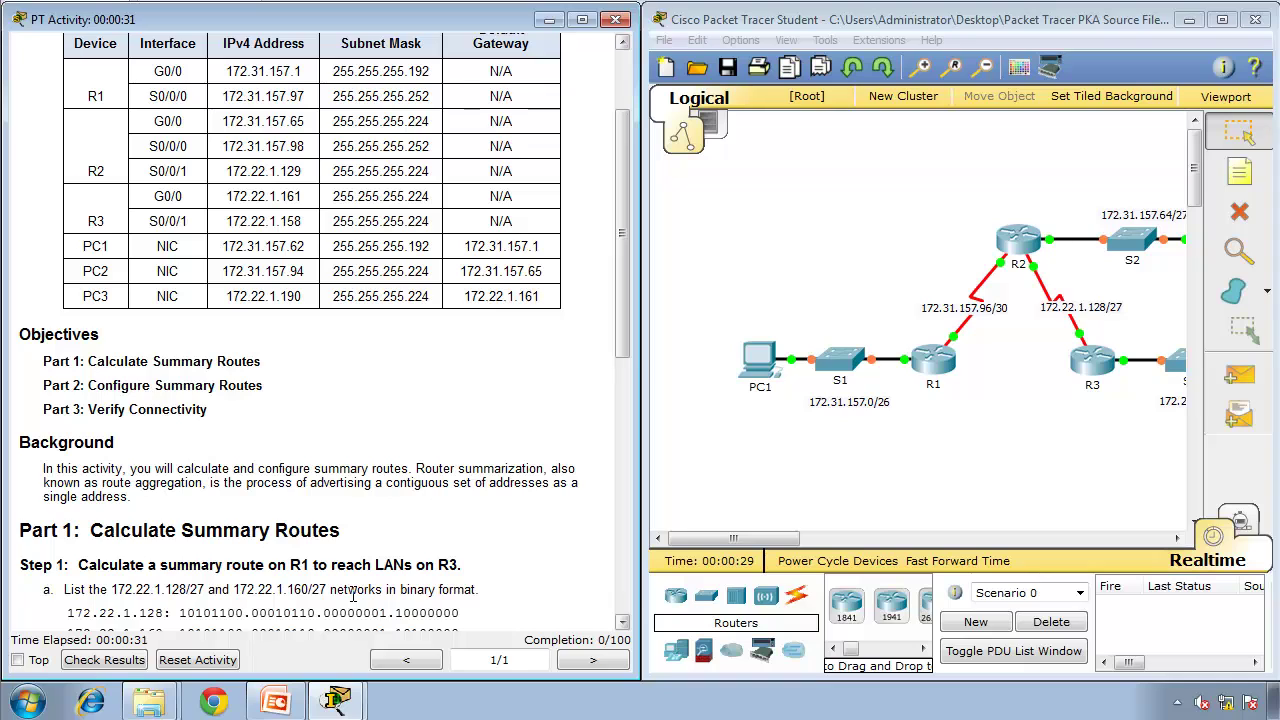
# - Open Notepad and write the networks 192.168.0.0/24 and 192.168.1.0/24 on separate lines
pyautogui.click(28, 702)
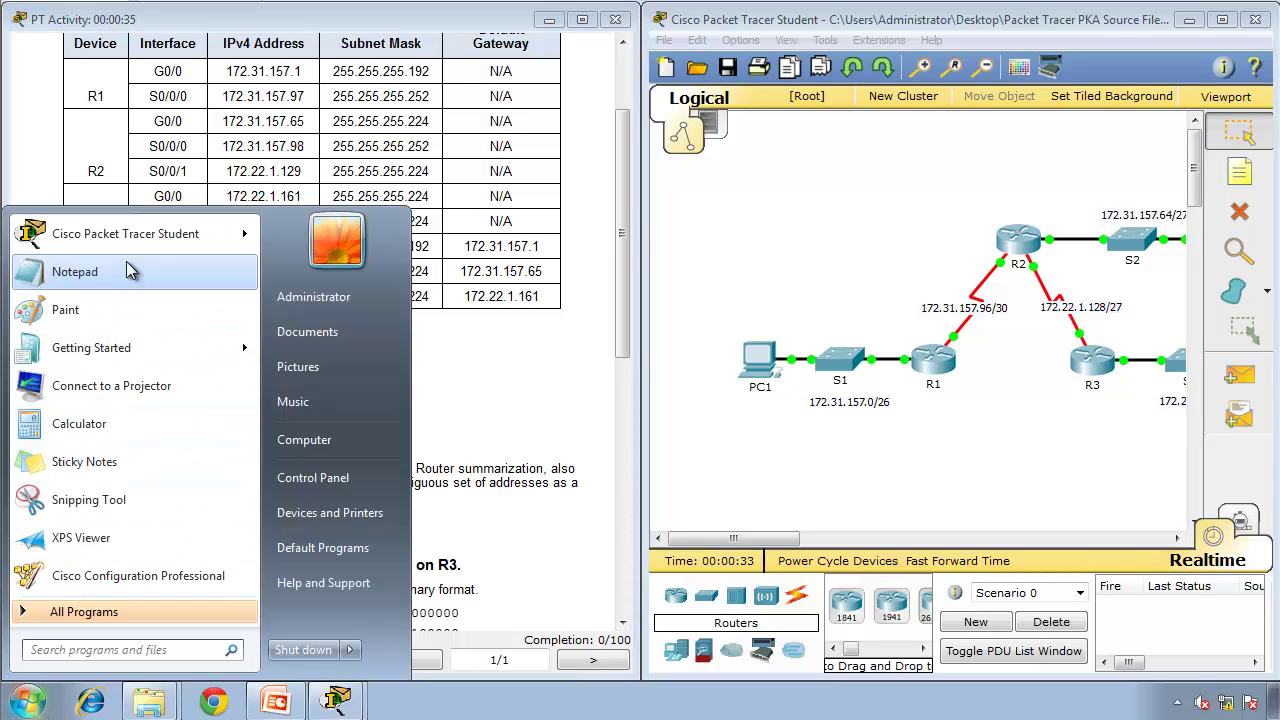
pyautogui.click(78, 272)
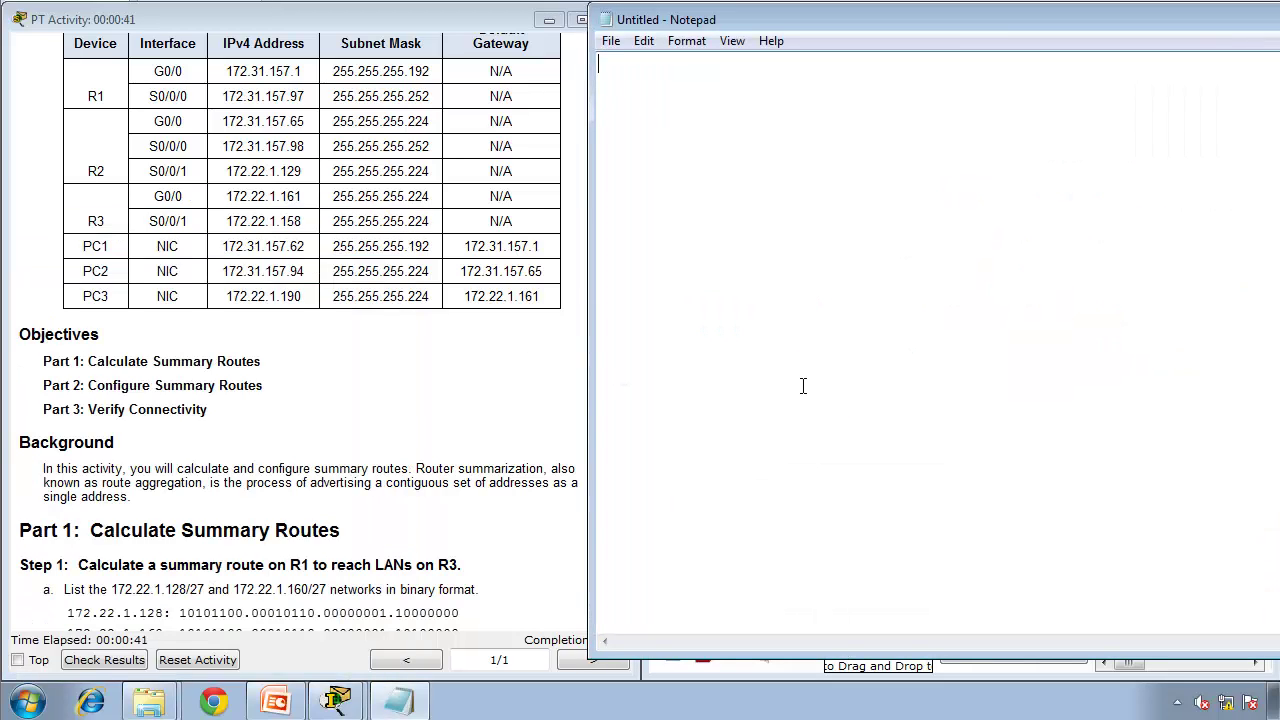
pyautogui.write('192.168.0.0/24')
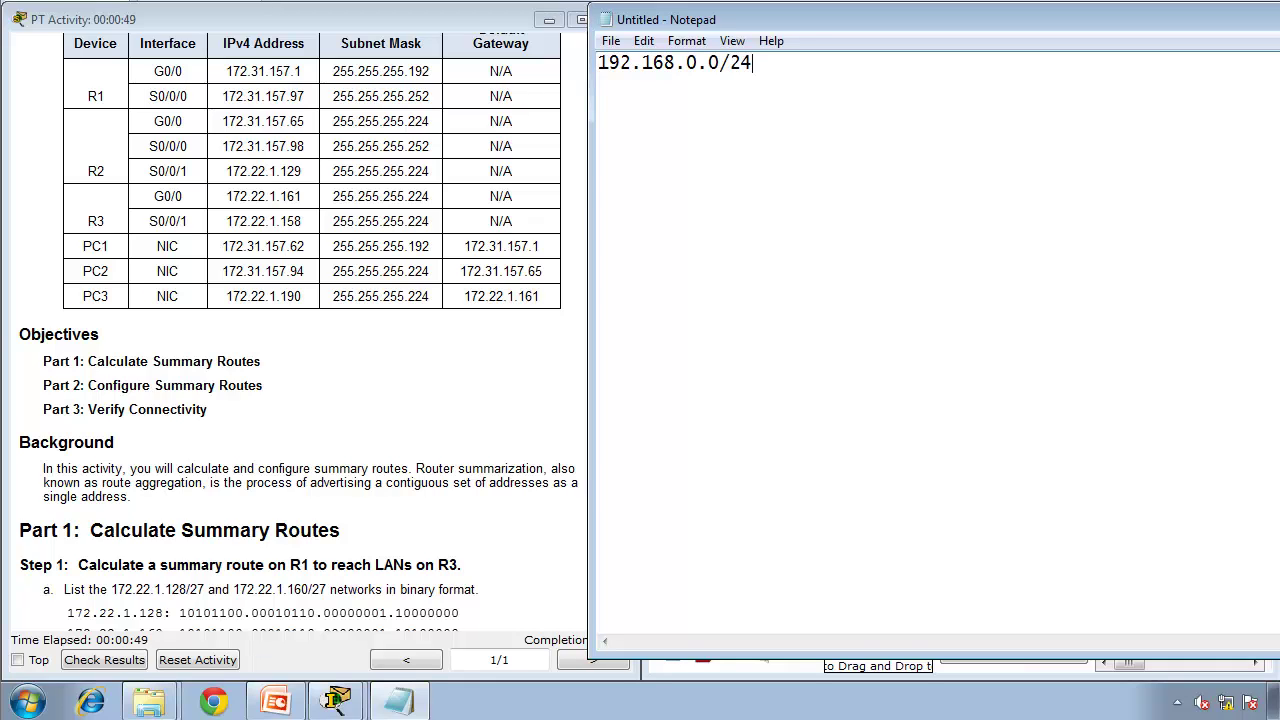
pyautogui.press('Return')
pyautogui.write('192.168.1.0.')
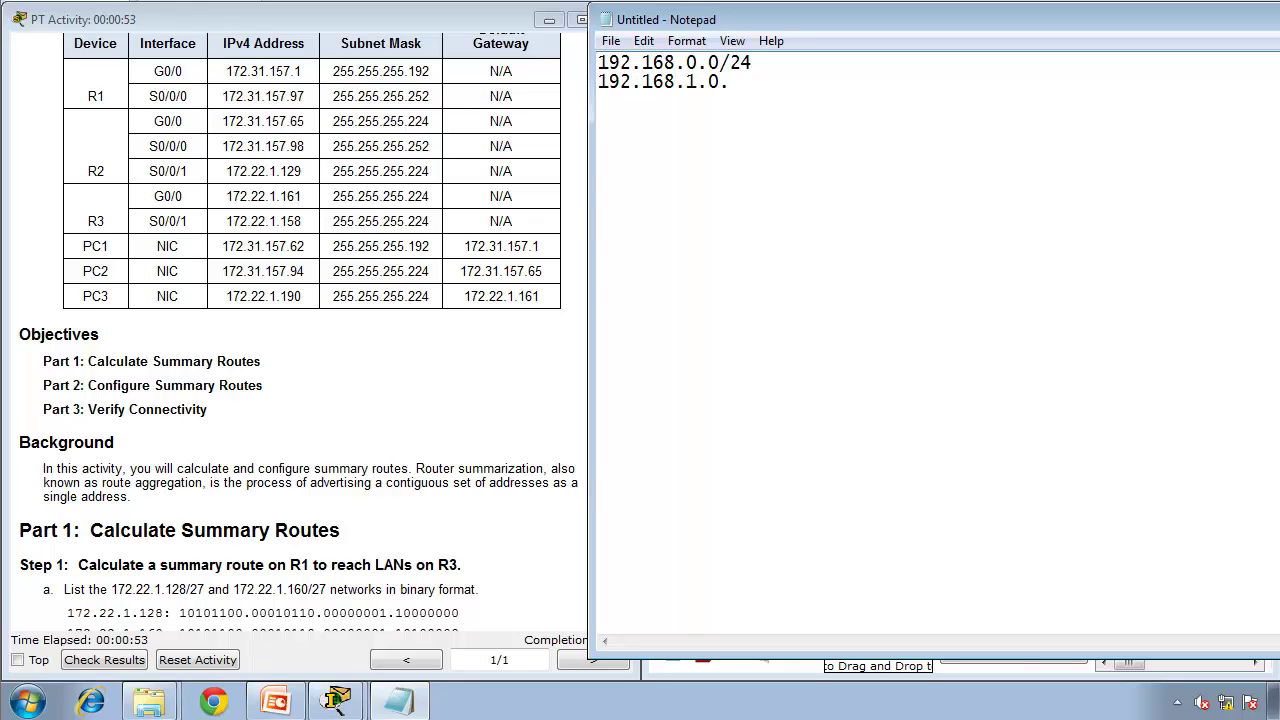
pyautogui.press('BackSpace')
pyautogui.write('/24')
pyautogui.press('Return')
# - Add the networks 192.168.2.0/24 and 192.168.3.0/24 to the list and underline it with a row of equals signs
pyautogui.write('192.168.')
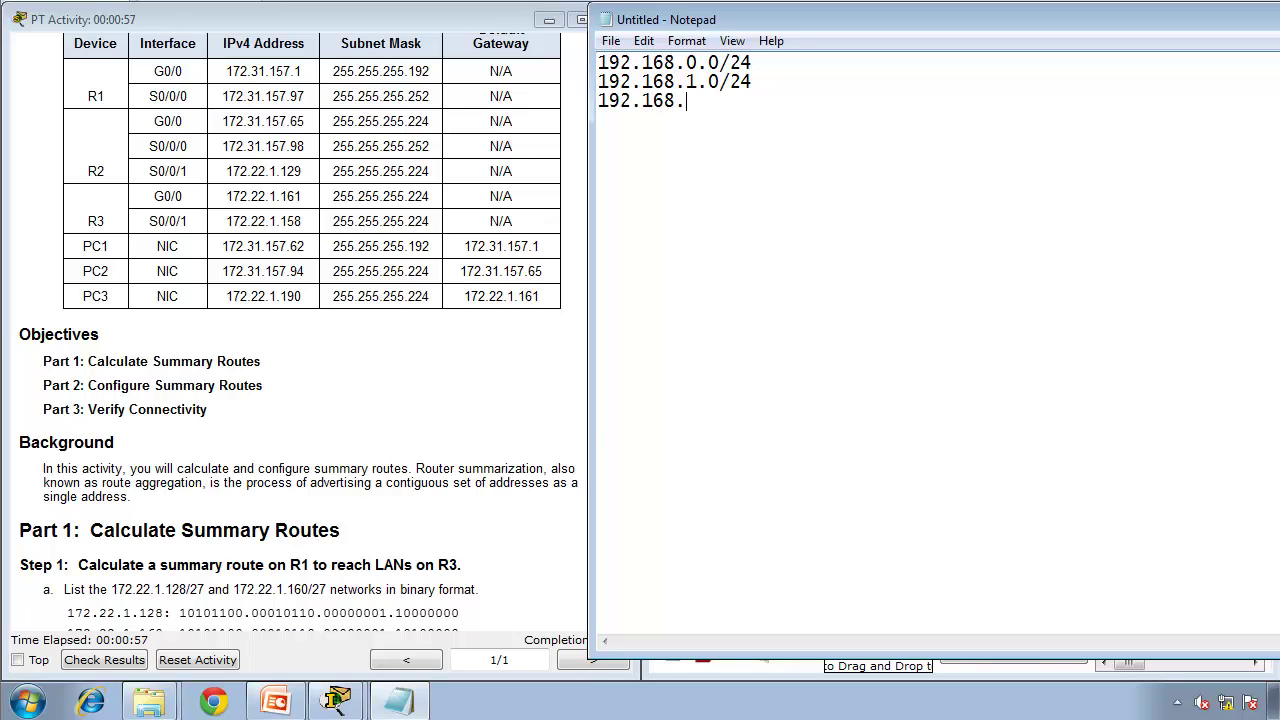
pyautogui.write('2.0/24')
pyautogui.press('Return')
pyautogui.write('192.168.')
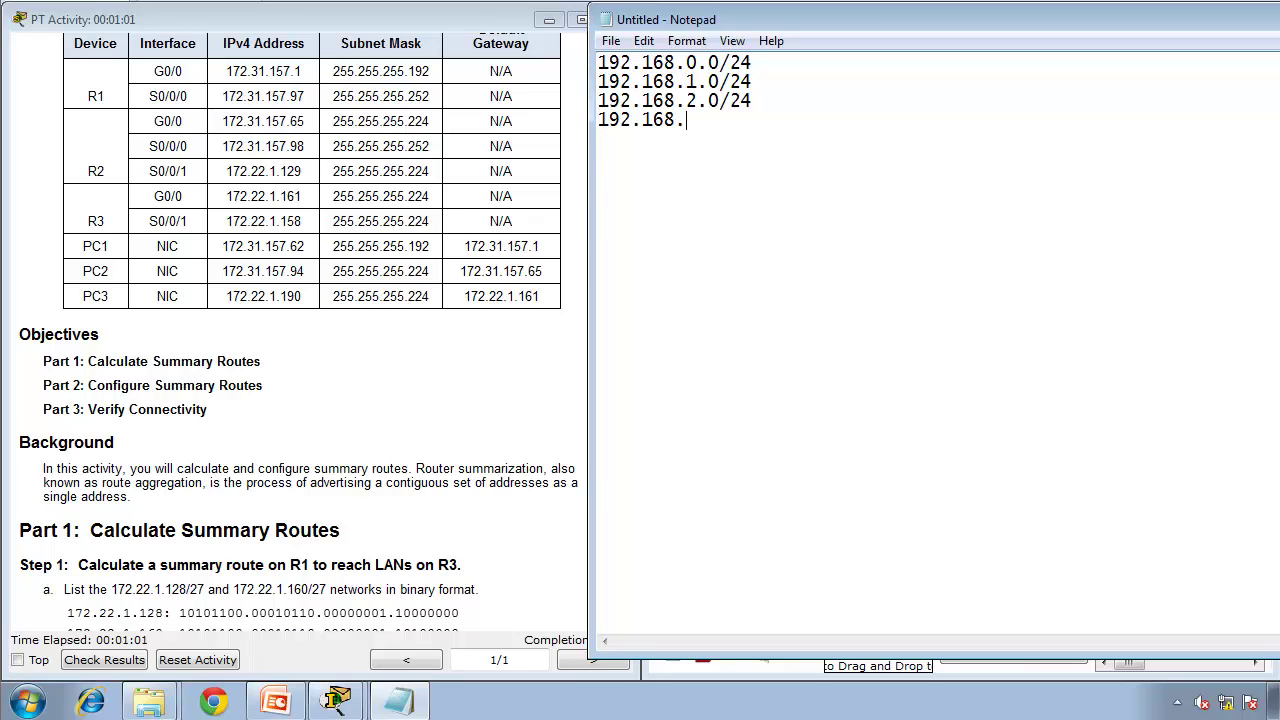
pyautogui.write('3.9')
pyautogui.press('BackSpace')
pyautogui.write('0/24')
pyautogui.press('Return')
pyautogui.write('===============')
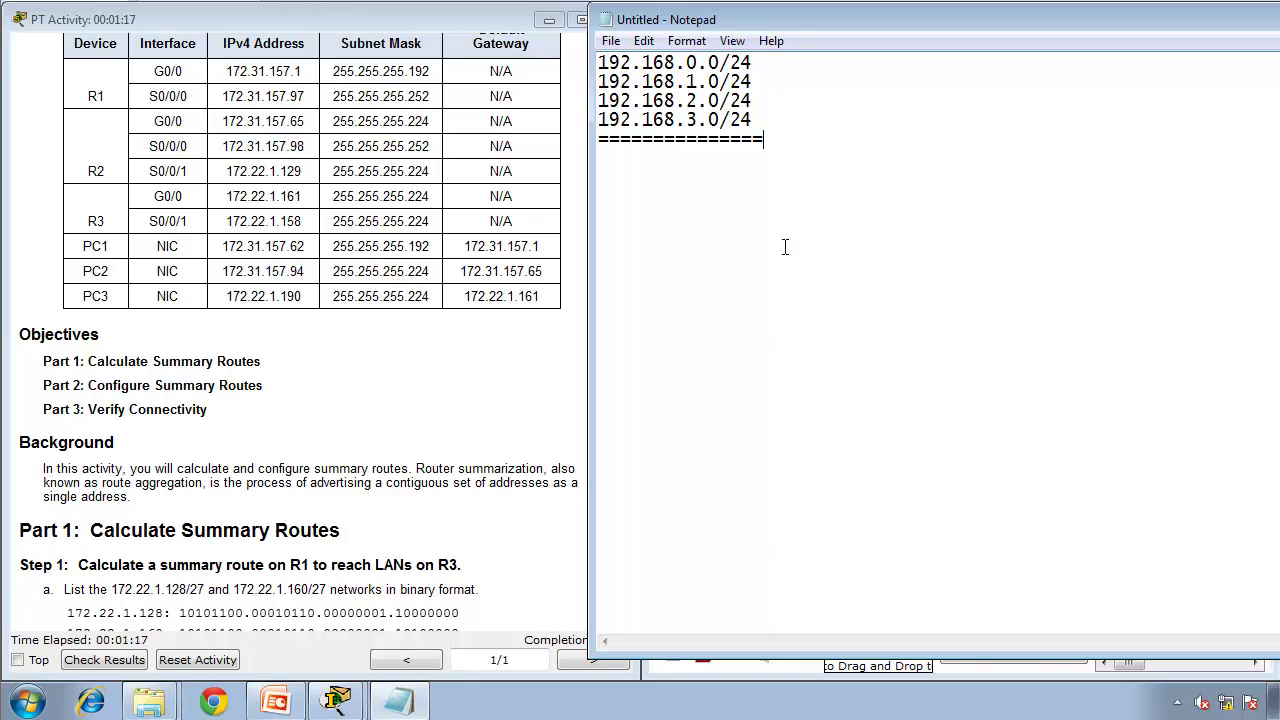
# - Write "<-> 11000000.10101000.00000000.00000000" as the binary form beside 192.168.0.0/24
pyautogui.click(816, 58)
pyautogui.write('<-> ')
pyautogui.write('110000')
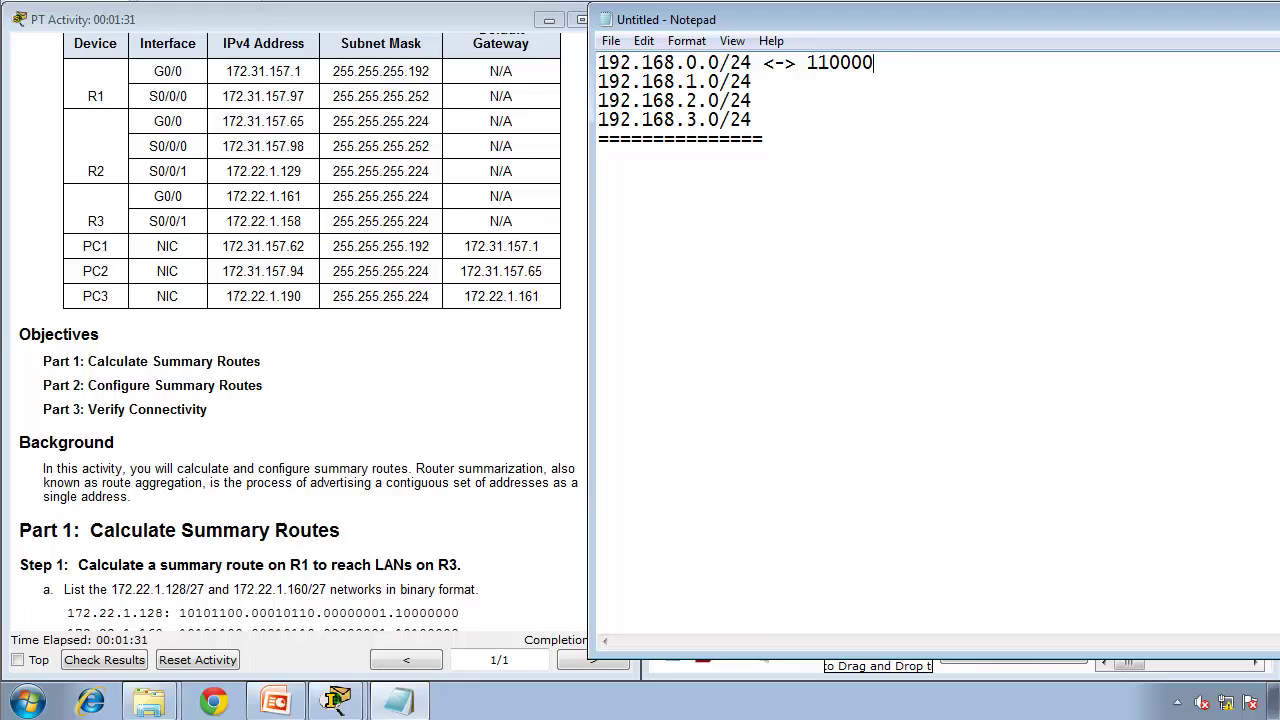
pyautogui.write('00.10101000.')
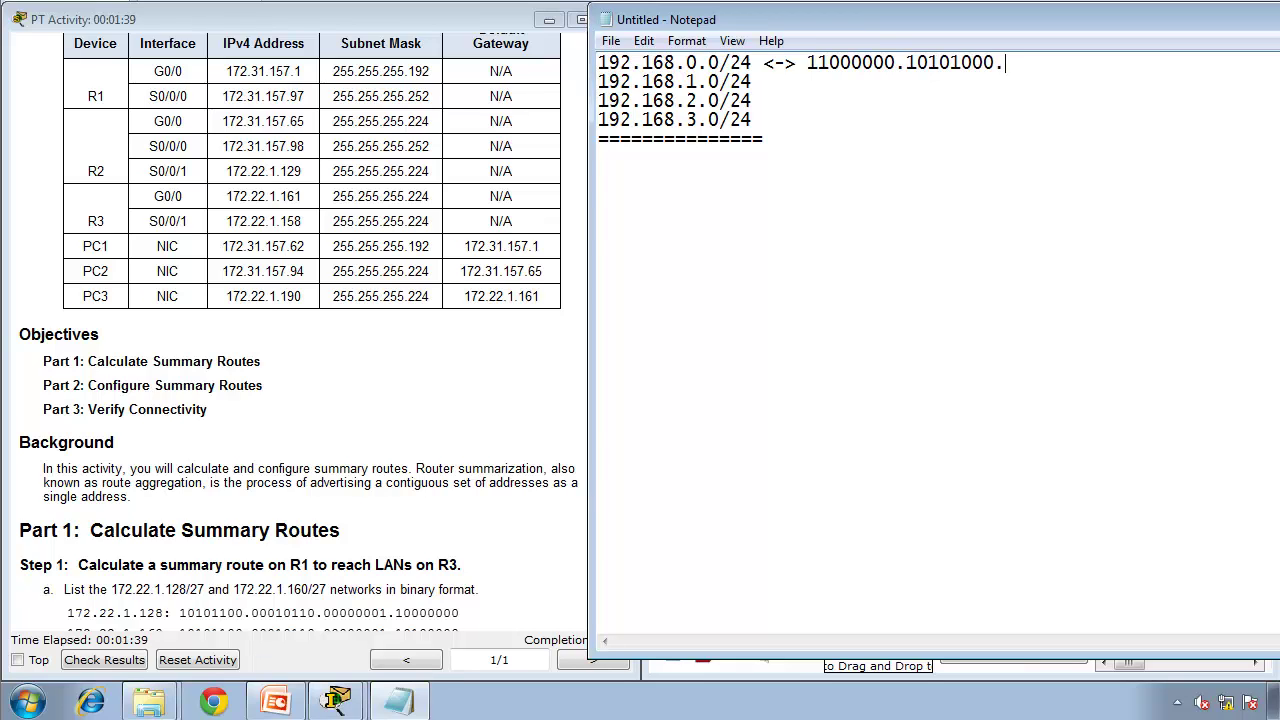
pyautogui.write('000000')
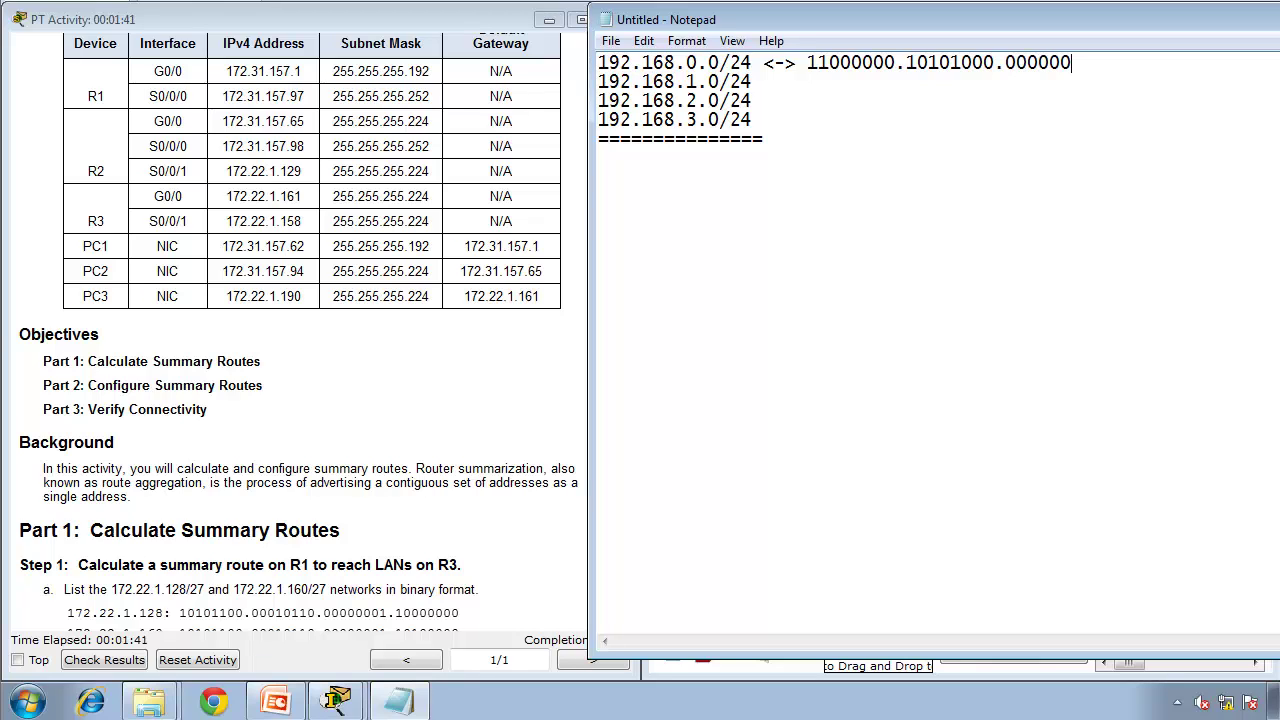
pyautogui.write('00.00000000')
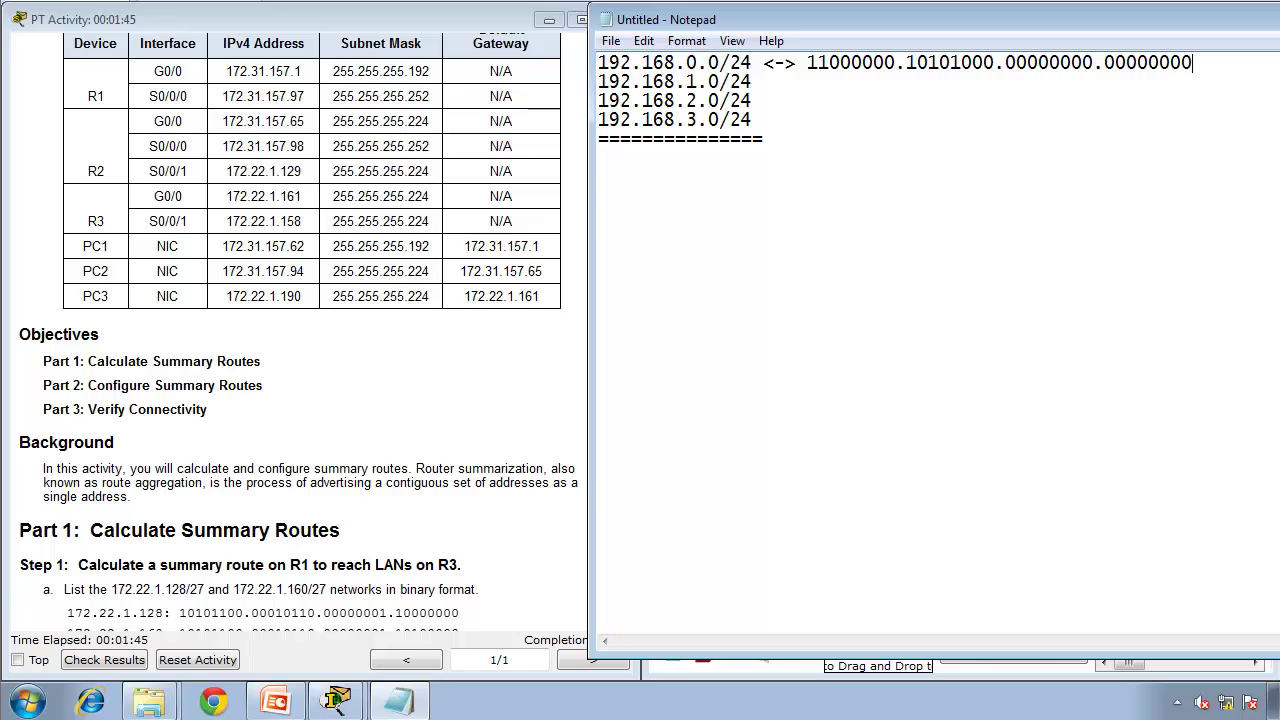
# - Copy the arrow and binary address from the 192.168.0.0/24 line to the ends of the other three network lines
pyautogui.hotkey('shift', 'Left')
pyautogui.hotkey('shift', 'Left')
pyautogui.hotkey('shift', 'Left')
pyautogui.hotkey('shift', 'Left')
pyautogui.hotkey('shift', 'Left')
pyautogui.hotkey('shift', 'Left')
pyautogui.hotkey('shift', 'Left')
pyautogui.hotkey('shift', 'Left')
pyautogui.hotkey('shift', 'Left')
pyautogui.hotkey('shift', 'Left')
pyautogui.hotkey('shift', 'Left')
pyautogui.hotkey('shift', 'Left')
pyautogui.hotkey('shift', 'Left')
pyautogui.hotkey('shift', 'Left')
pyautogui.hotkey('shift', 'Left')
pyautogui.hotkey('shift', 'Left')
pyautogui.hotkey('shift', 'Left')
pyautogui.hotkey('shift', 'Left')
pyautogui.hotkey('shift', 'Left')
pyautogui.hotkey('shift', 'Left')
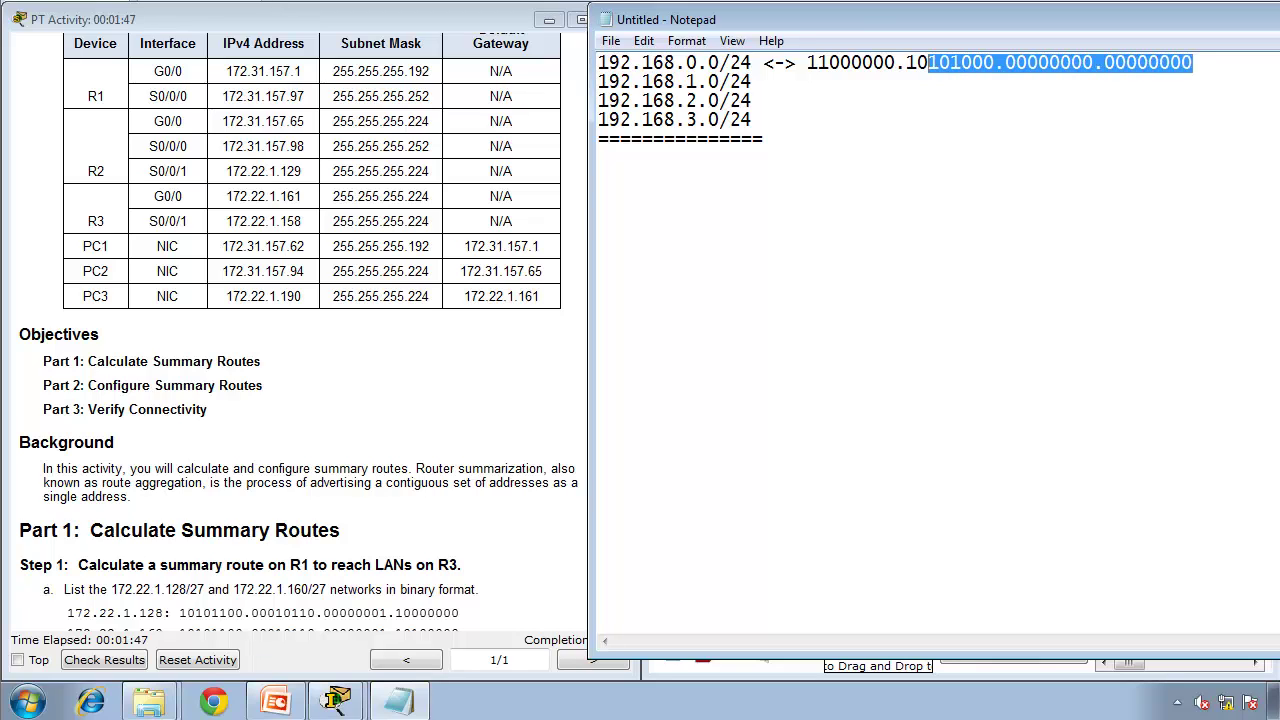
pyautogui.hotkey('shift', 'Left')
pyautogui.hotkey('shift', 'Left')
pyautogui.hotkey('shift', 'Left')
pyautogui.hotkey('shift', 'Left')
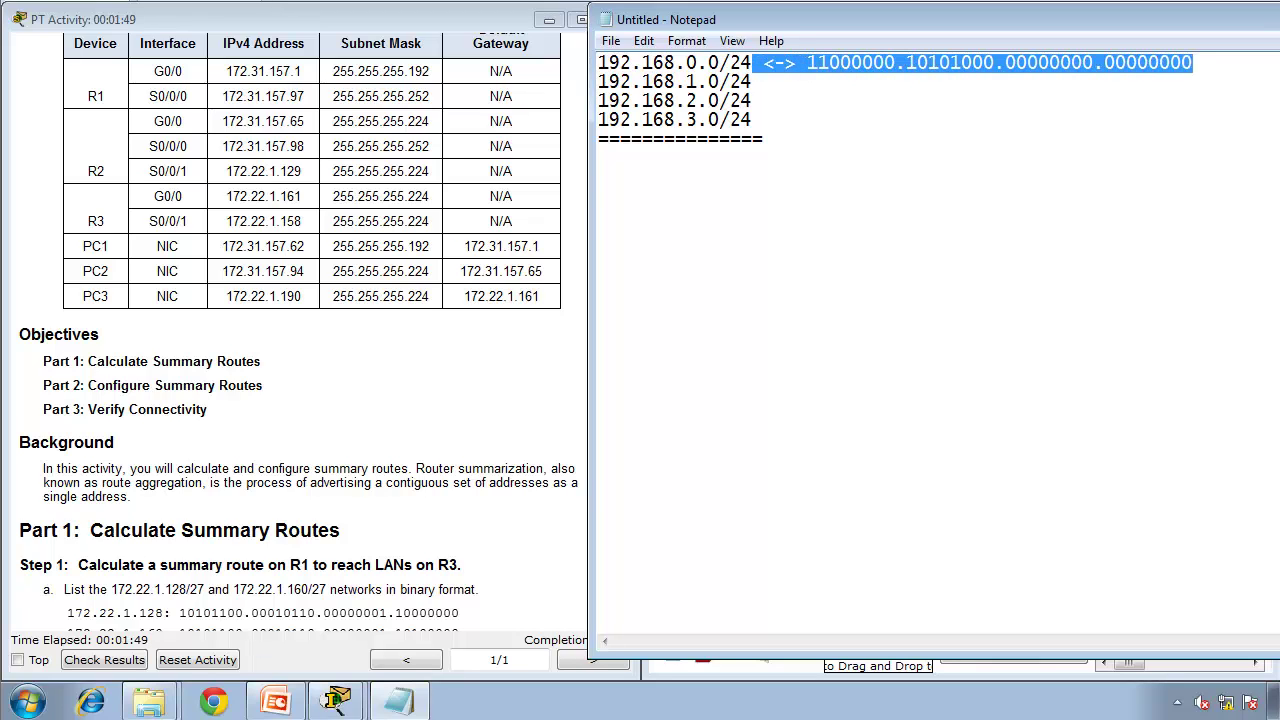
pyautogui.hotkey('ctrl', 'c')
pyautogui.press('Down')
pyautogui.hotkey('ctrl', 'v')
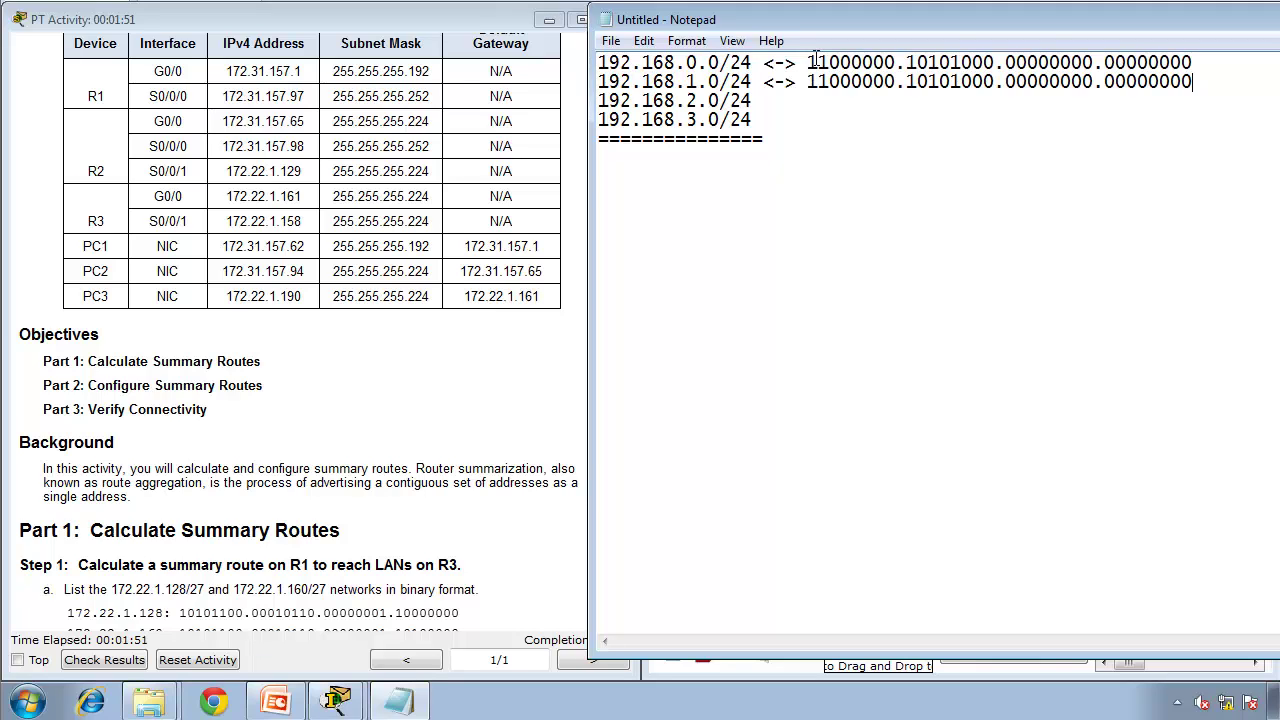
pyautogui.press('Down')
pyautogui.hotkey('ctrl', 'v')
pyautogui.press('Down')
pyautogui.hotkey('ctrl', 'v')
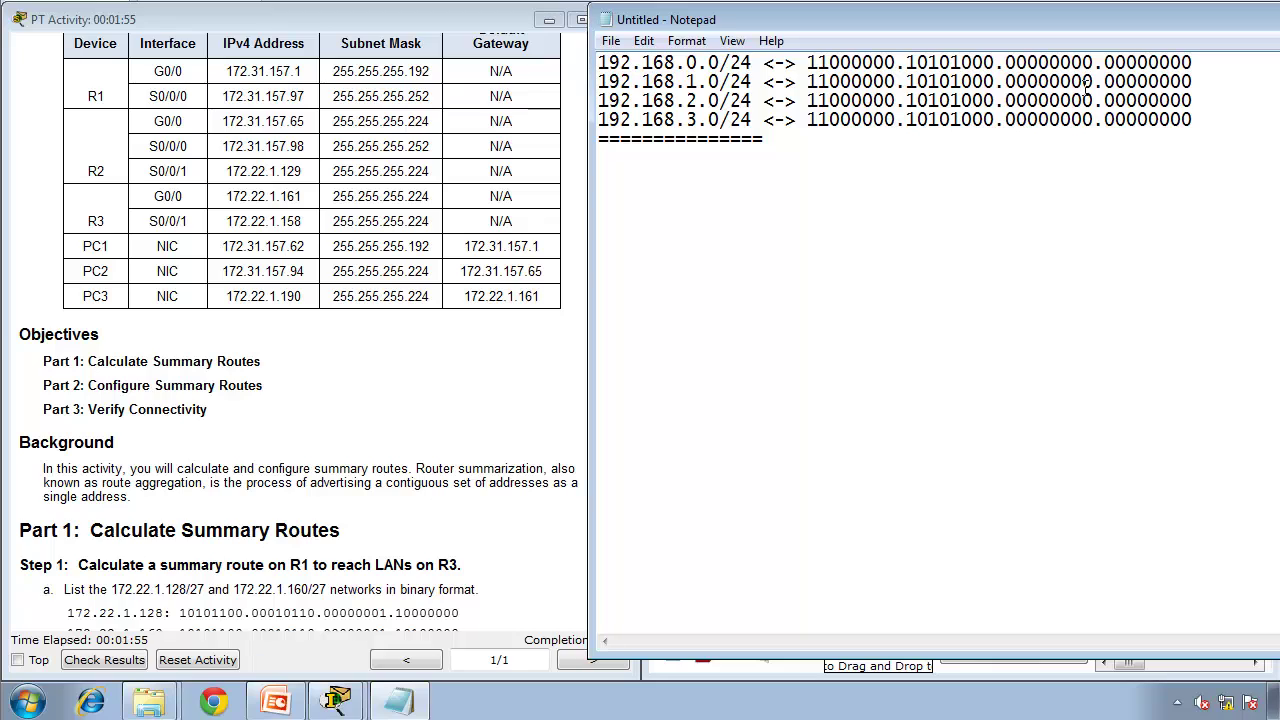
# - Change the third binary octets of networks 192.168.1.0, 192.168.2.0 and 192.168.3.0 to 00000001, 00000010 and 00000011
pyautogui.moveTo(1081, 82); pyautogui.dragTo(1090, 84)
pyautogui.write('1')
pyautogui.moveTo(1071, 100); pyautogui.dragTo(1083, 101)
pyautogui.write('1')
pyautogui.moveTo(1072, 120); pyautogui.dragTo(1094, 120)
pyautogui.write('11')
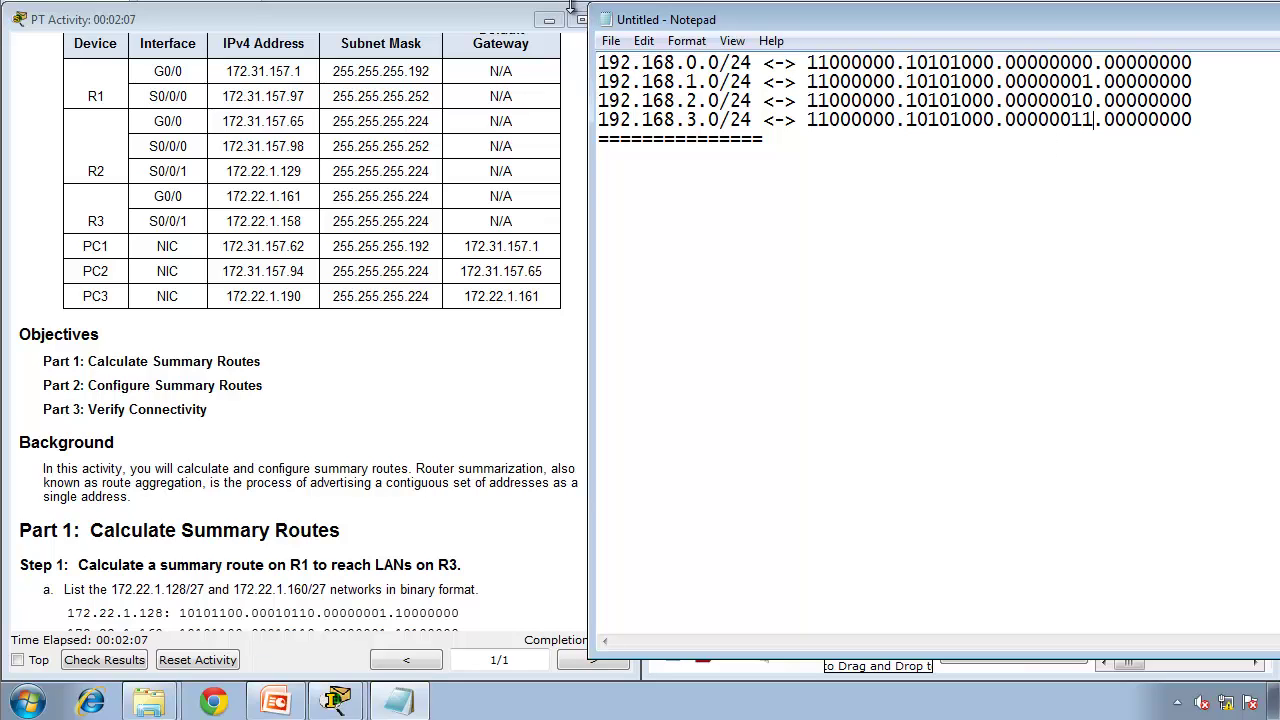
# - Insert a tab-separated row of bit values 128, 64, 32, 16, 8, 4, 2, 1 above the network list, separated by a blank line
pyautogui.click(600, 62)
pyautogui.press('Return')
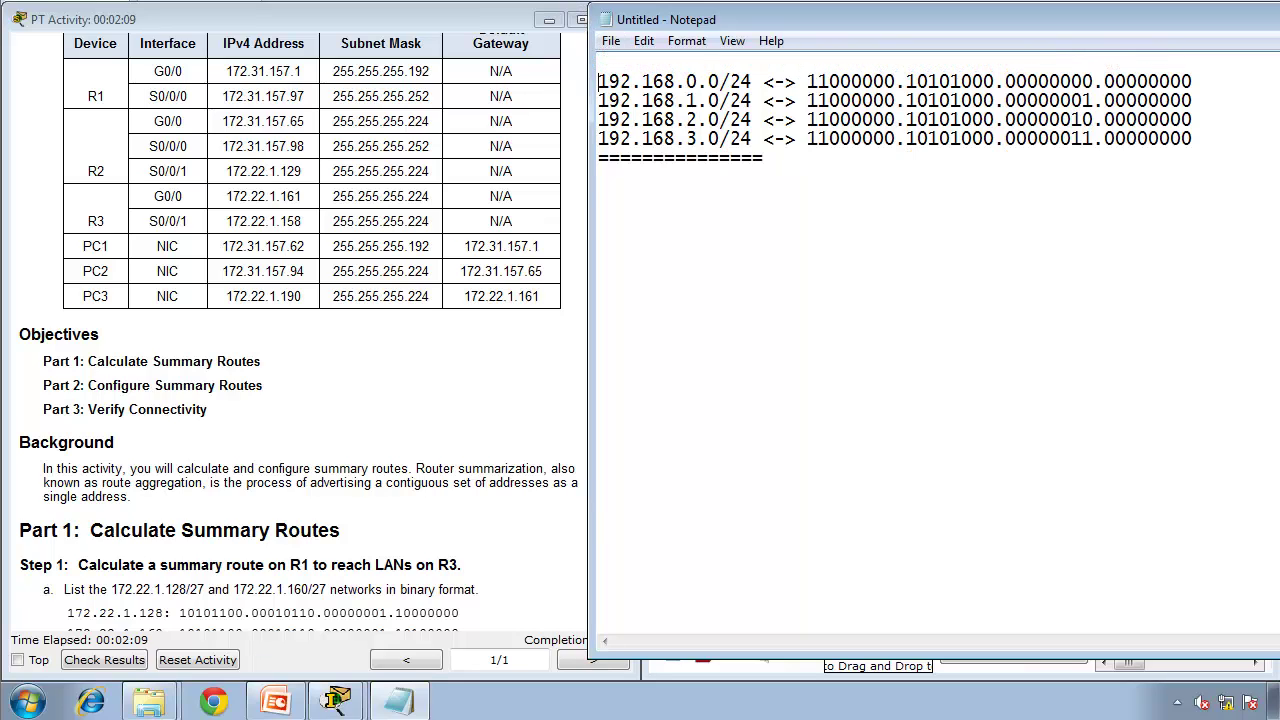
pyautogui.press('Return')
pyautogui.click(599, 62)
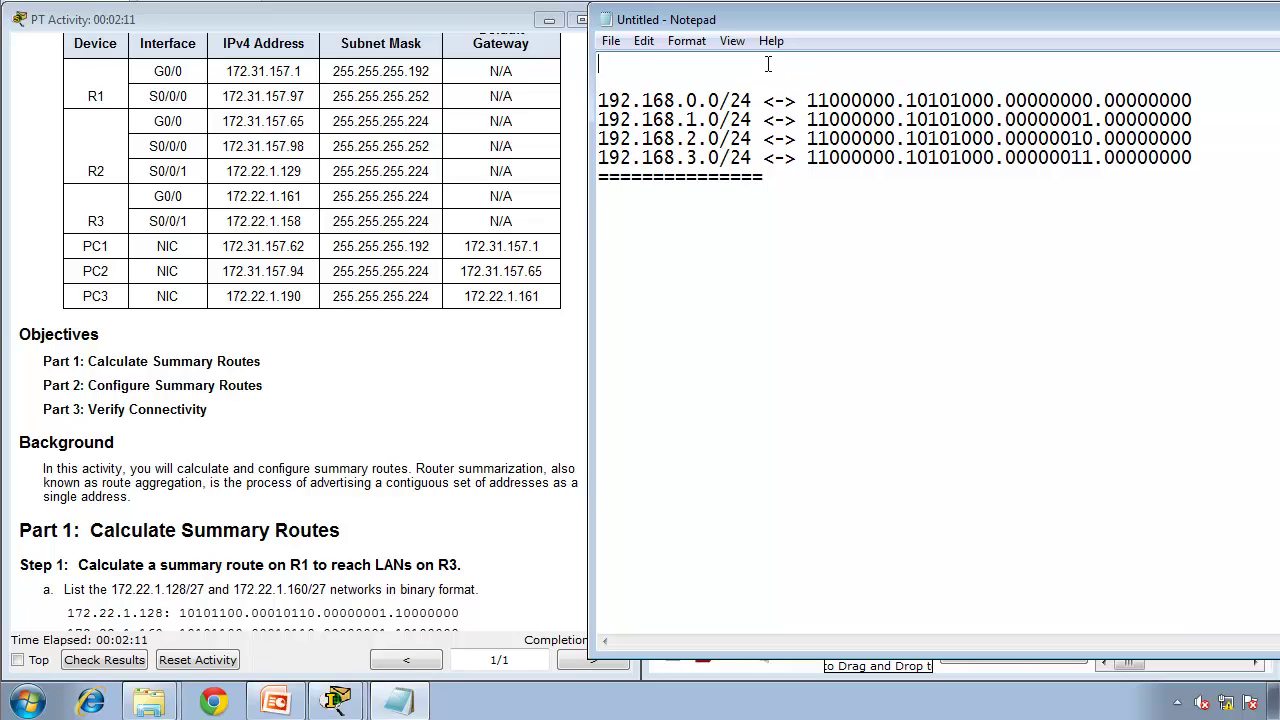
pyautogui.write('128')
pyautogui.press('Tab')
pyautogui.write('64')
pyautogui.press('Tab')
pyautogui.write('32\t16')
pyautogui.press('Tab')
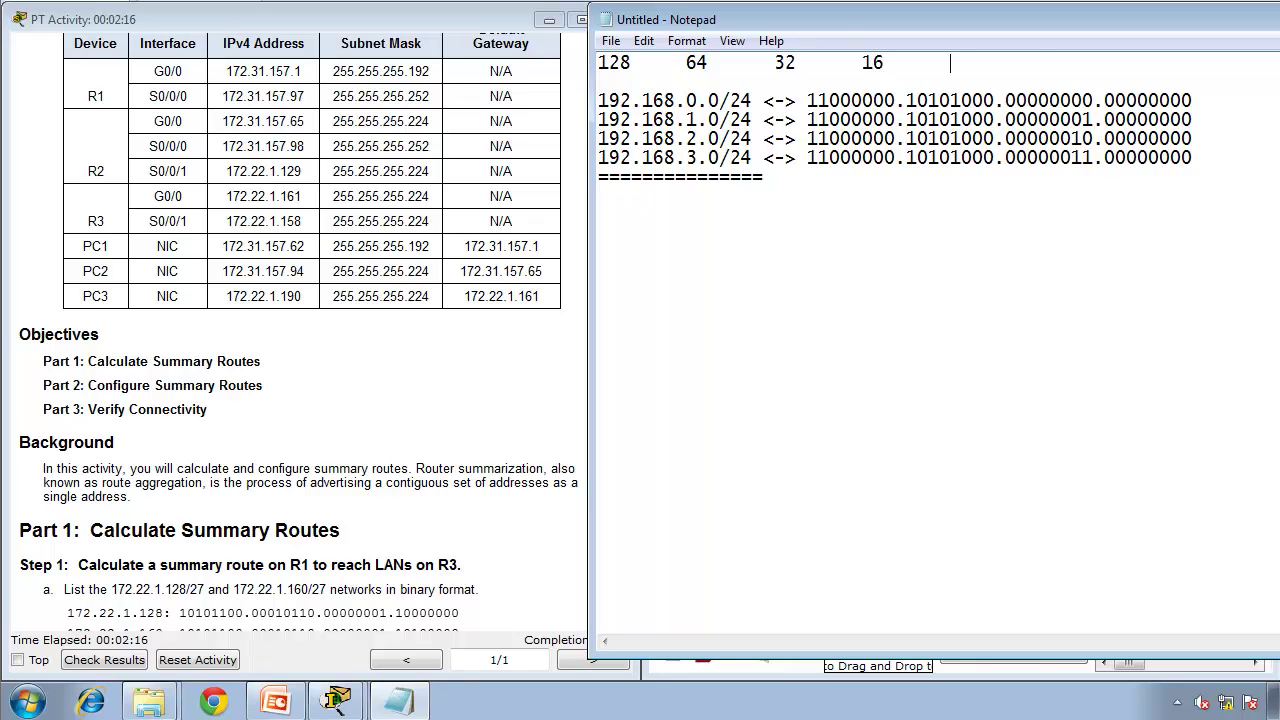
pyautogui.write('8')
pyautogui.press('Tab')
pyautogui.write('3')
pyautogui.press('BackSpace')
pyautogui.write('4')
pyautogui.press('Tab')
pyautogui.write('2')
pyautogui.press('Tab')
pyautogui.write('1')
# - Check the first two binary octets of 192.168.0.0 against the row of bit values
pyautogui.moveTo(1122, 62); pyautogui.dragTo(1145, 62)
pyautogui.moveTo(1234, 62); pyautogui.dragTo(1212, 62)
pyautogui.moveTo(806, 101); pyautogui.dragTo(832, 103)
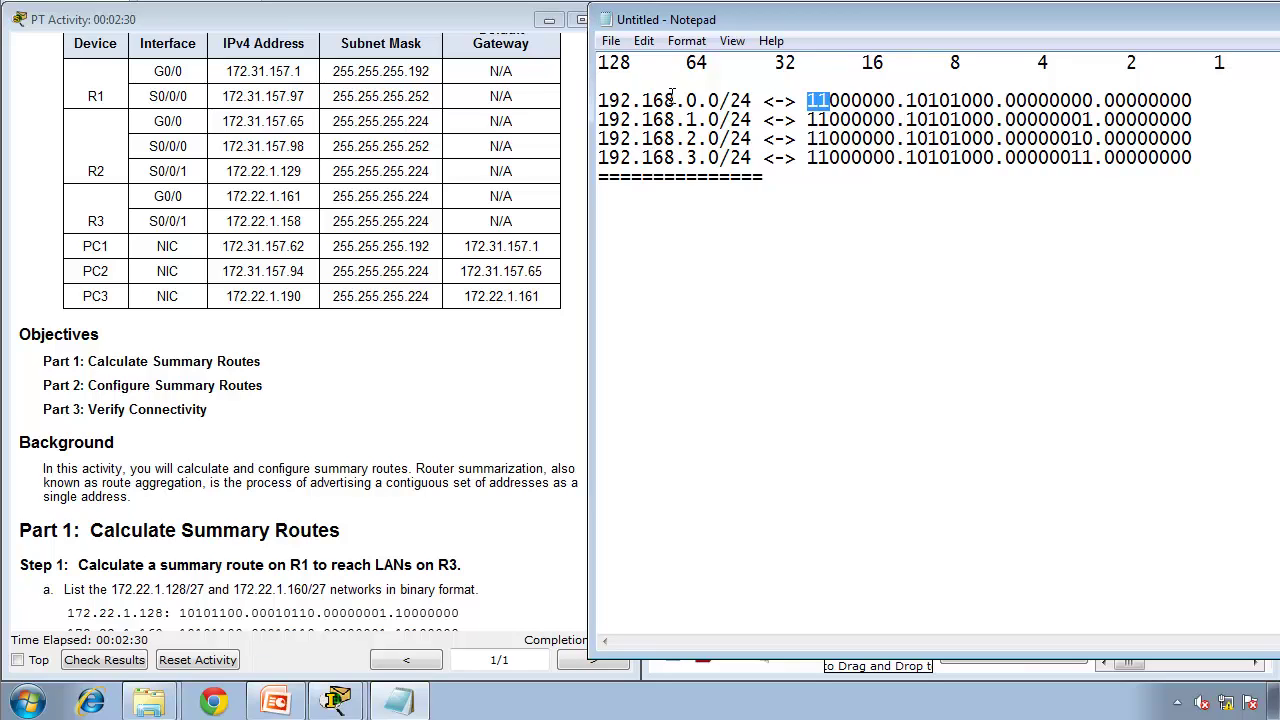
pyautogui.moveTo(621, 63); pyautogui.dragTo(600, 66)
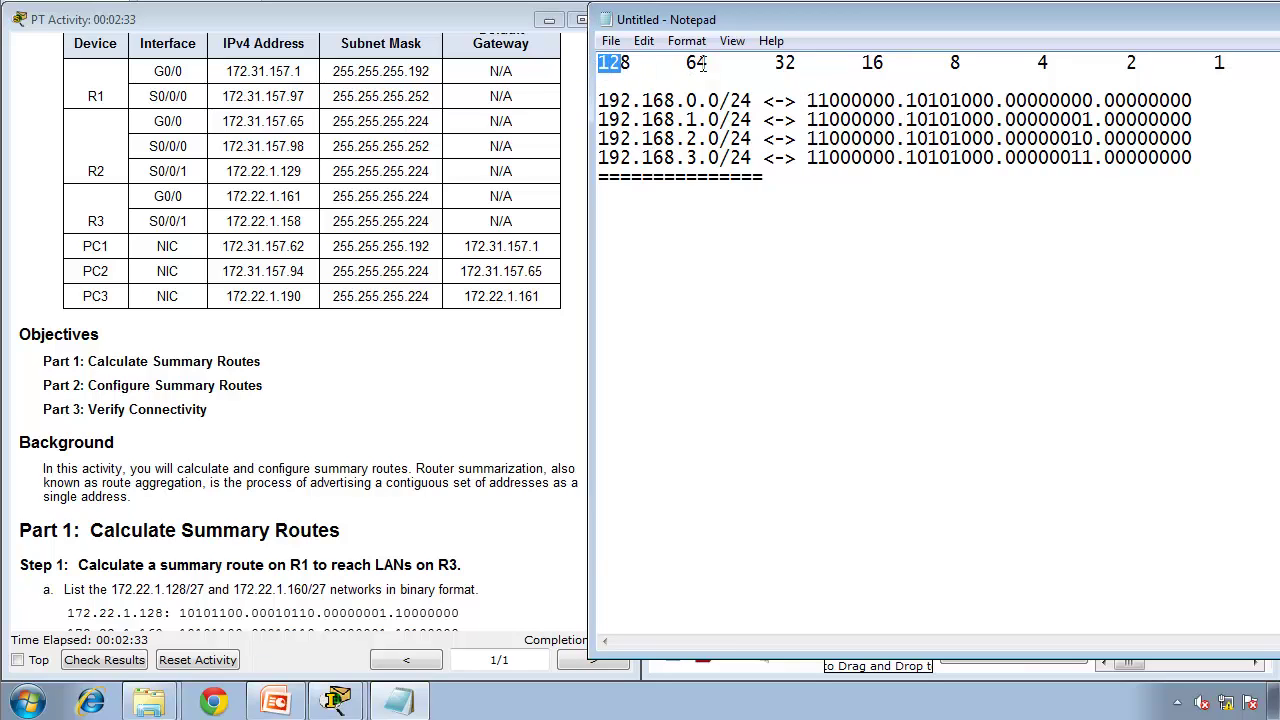
pyautogui.moveTo(709, 63); pyautogui.dragTo(686, 64)
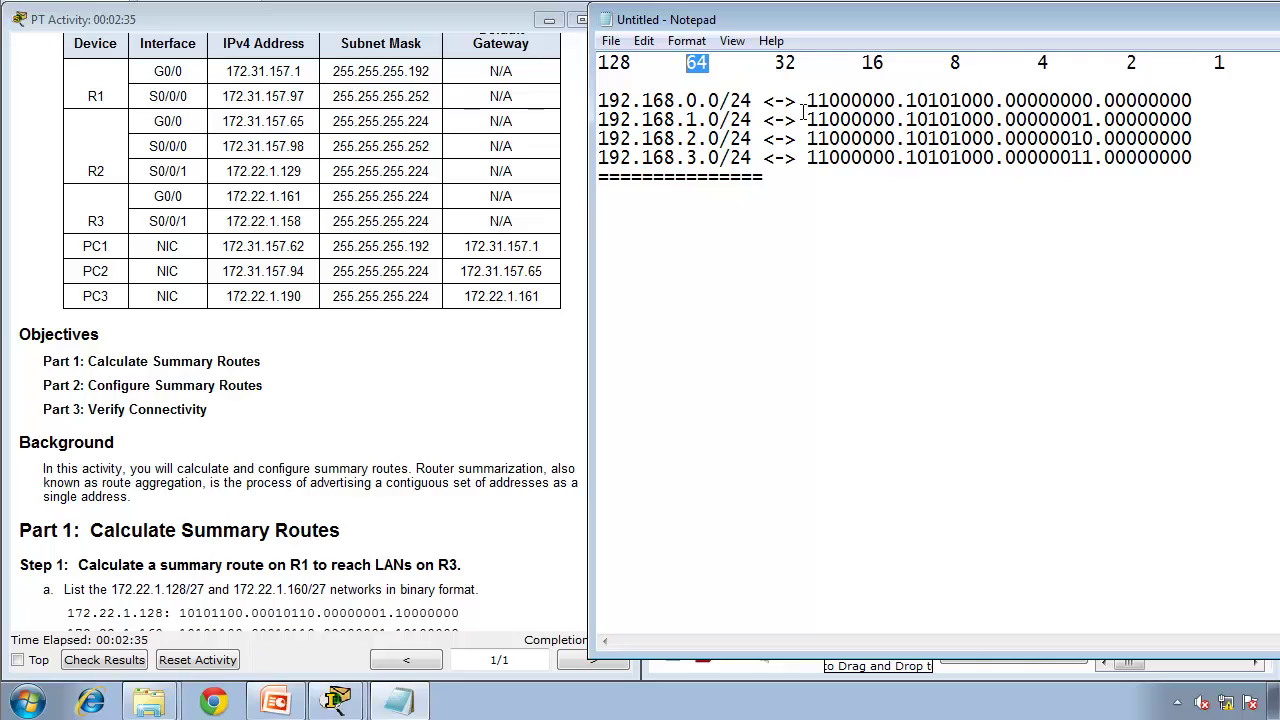
pyautogui.click(910, 100)
pyautogui.moveTo(731, 100); pyautogui.dragTo(676, 100)
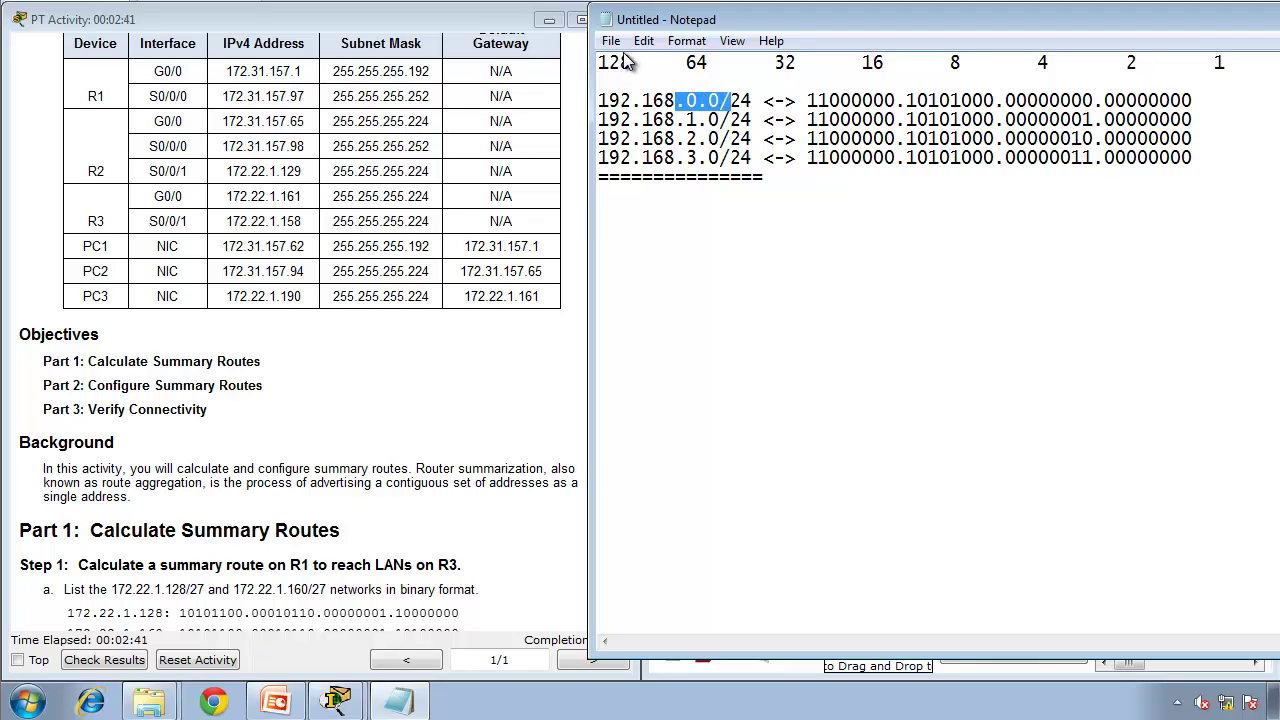
pyautogui.moveTo(632, 62); pyautogui.dragTo(590, 64)
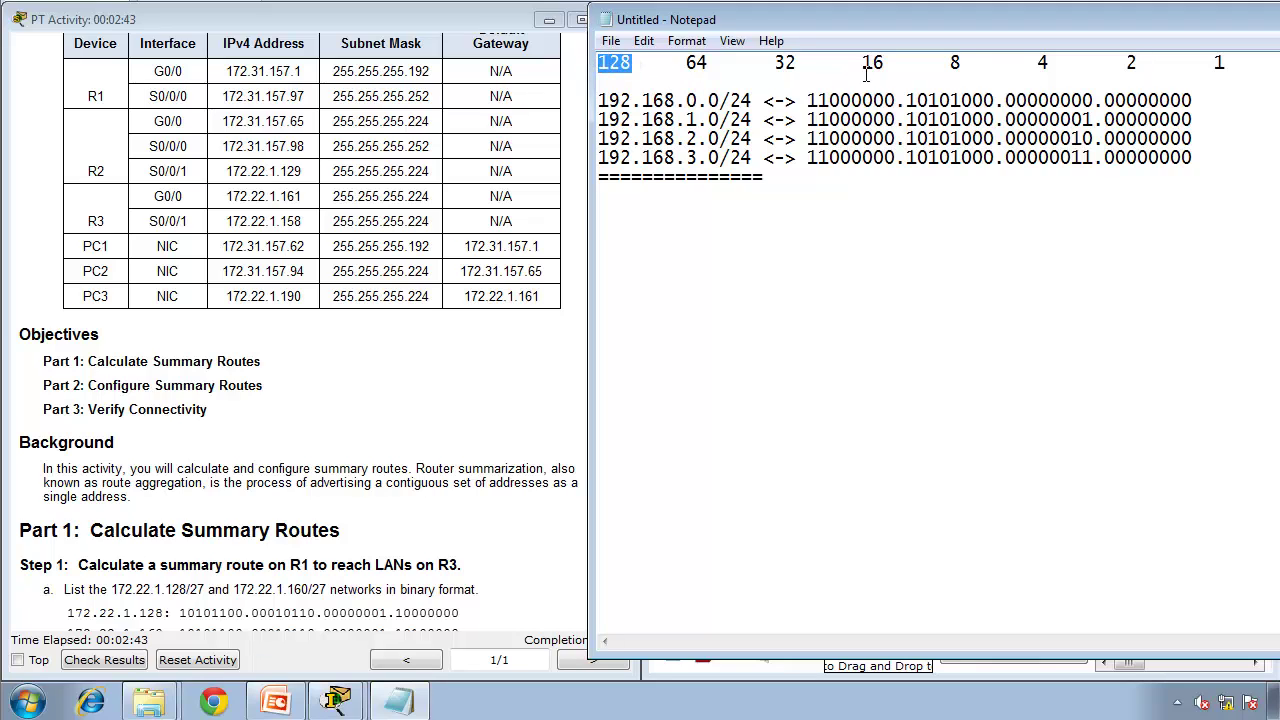
pyautogui.moveTo(940, 100); pyautogui.dragTo(928, 100)
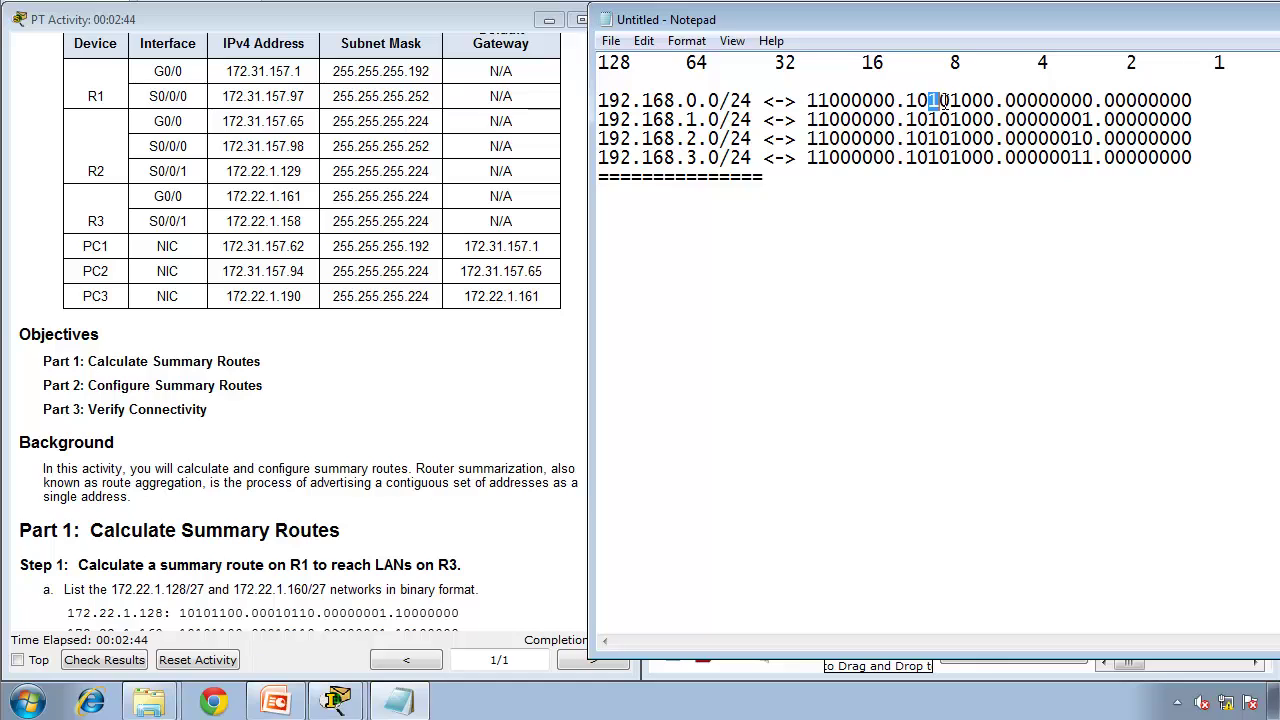
pyautogui.moveTo(785, 63); pyautogui.dragTo(777, 63)
pyautogui.moveTo(961, 101); pyautogui.dragTo(951, 101)
# - Compare the four networks' binary addresses octet by octet, up to the sixth bit of the third octet
pyautogui.click(741, 176)
pyautogui.moveTo(806, 100); pyautogui.dragTo(896, 101)
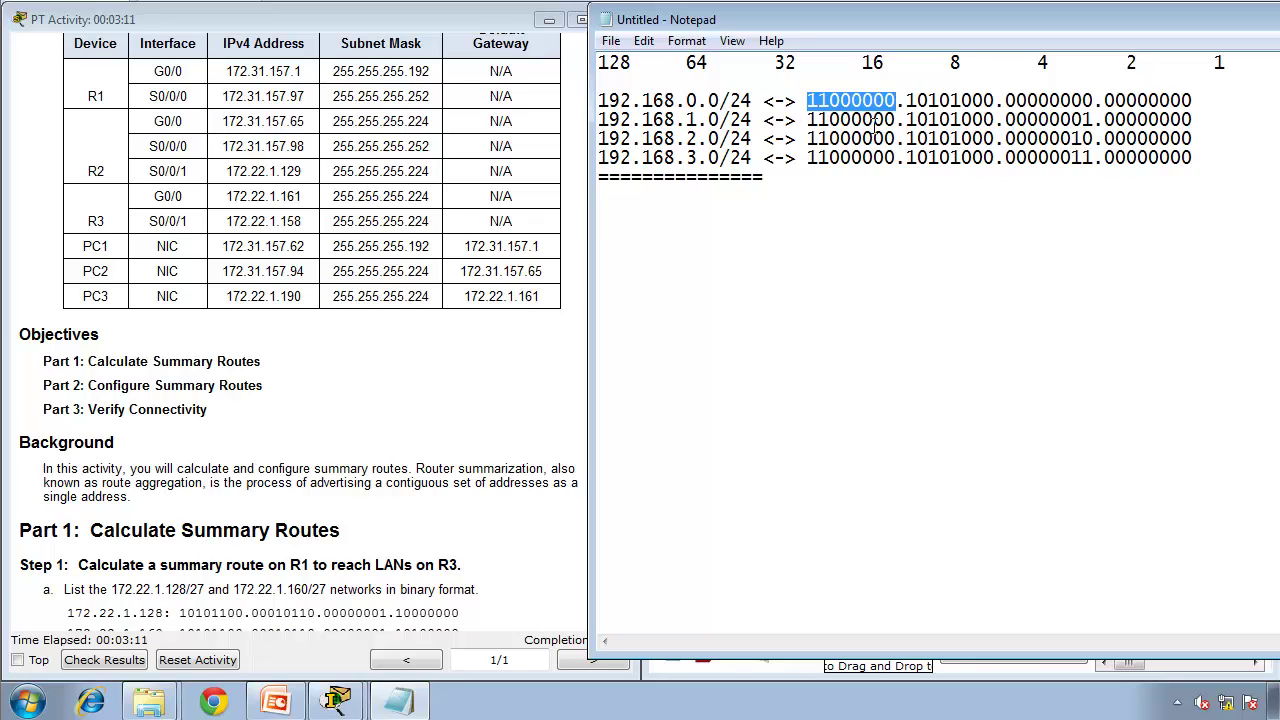
pyautogui.moveTo(906, 100); pyautogui.dragTo(996, 101)
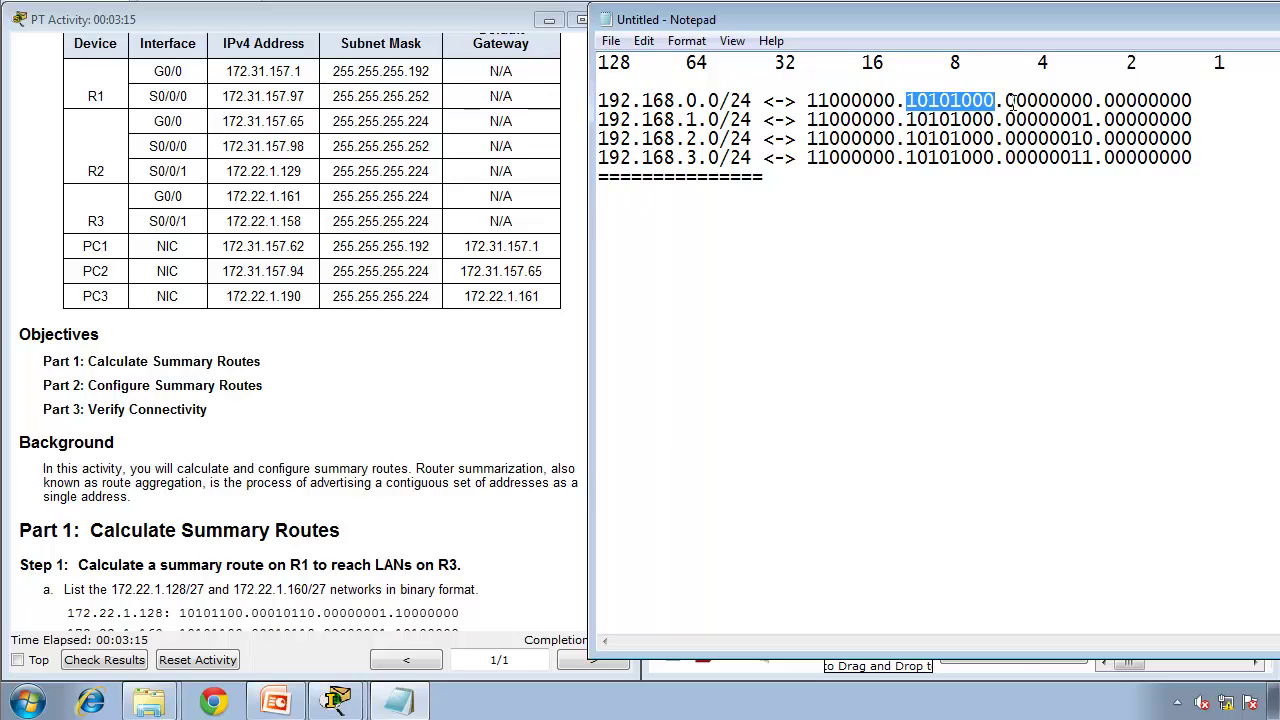
pyautogui.click(1013, 101)
pyautogui.hotkey('shift', 'Left')
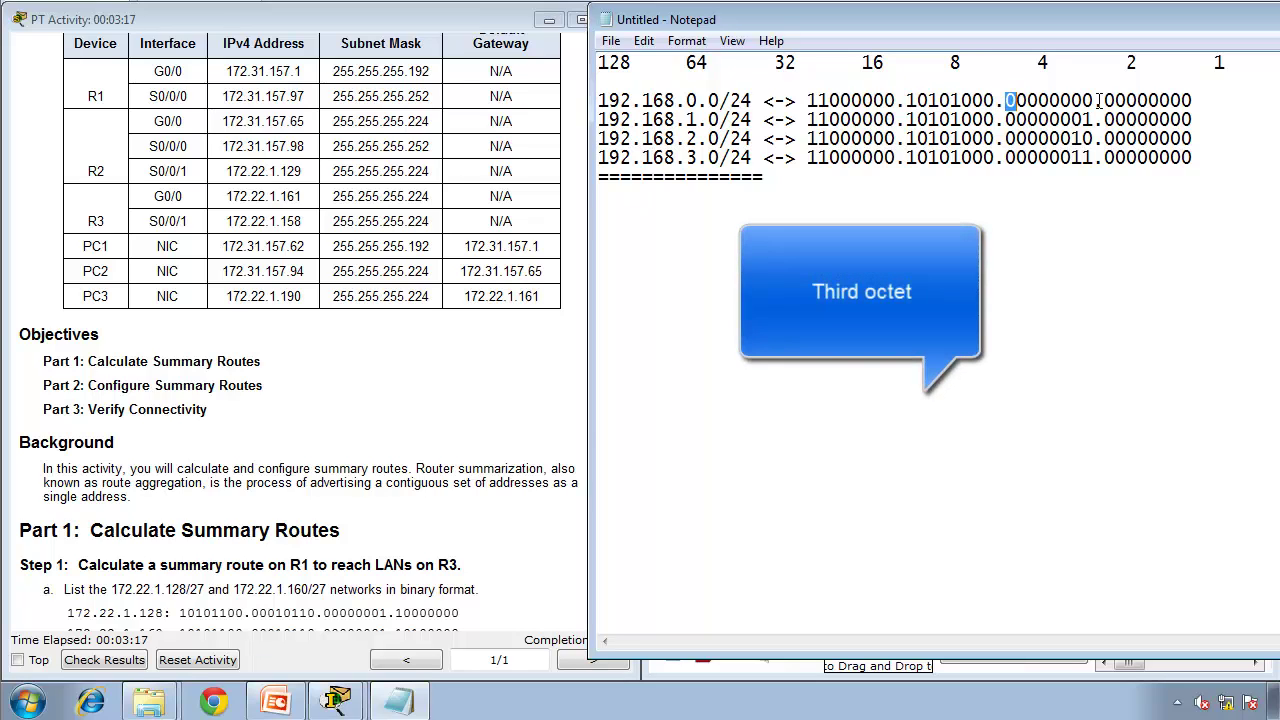
pyautogui.hotkey('shift', 'Right')
pyautogui.hotkey('shift', 'Right')
pyautogui.hotkey('shift', 'Right')
pyautogui.hotkey('shift', 'Right')
pyautogui.hotkey('shift', 'Right')
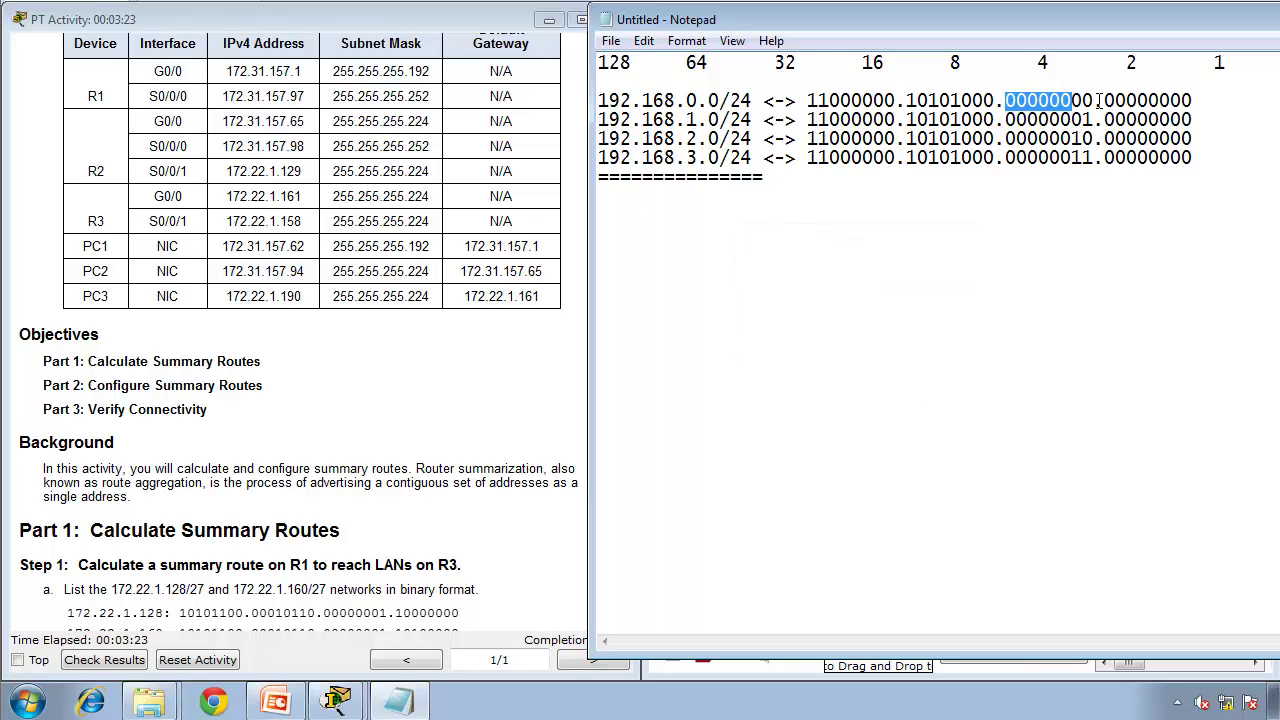
# - Insert a space after the sixth bit of the third octet in all four 192.168.x.0 lines
pyautogui.press('Right')
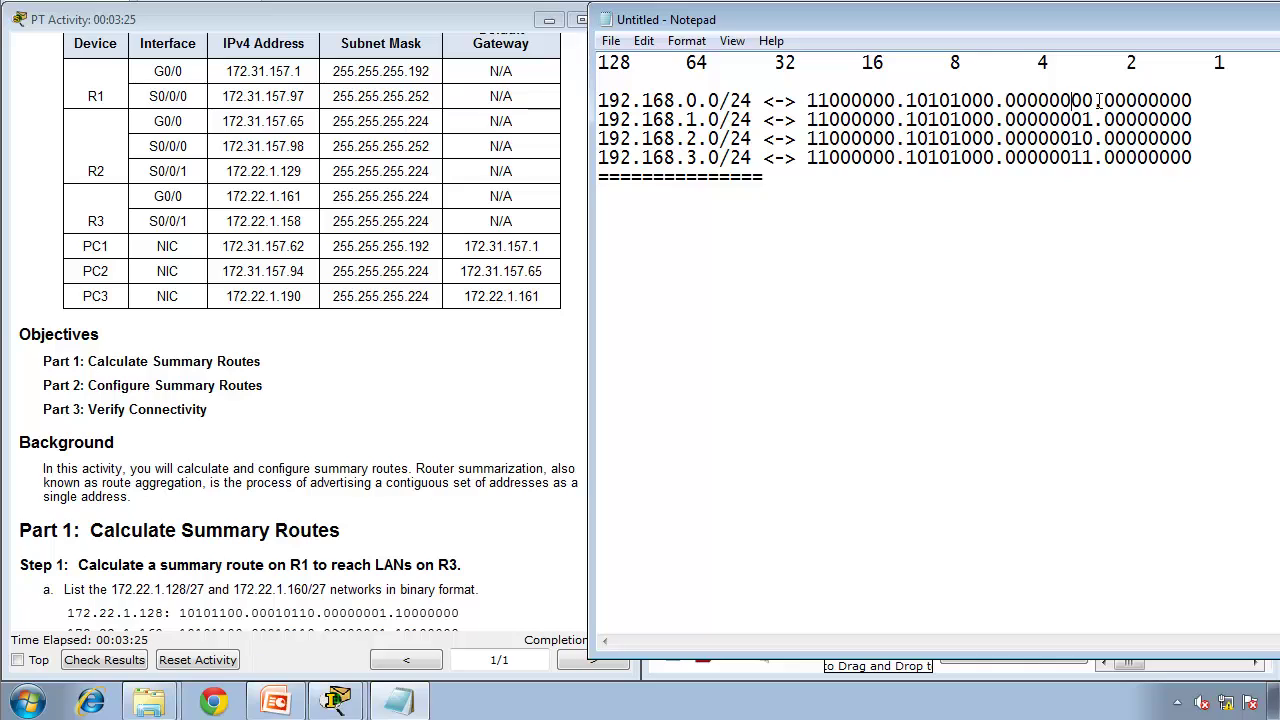
pyautogui.press('Left')
pyautogui.press('Left')
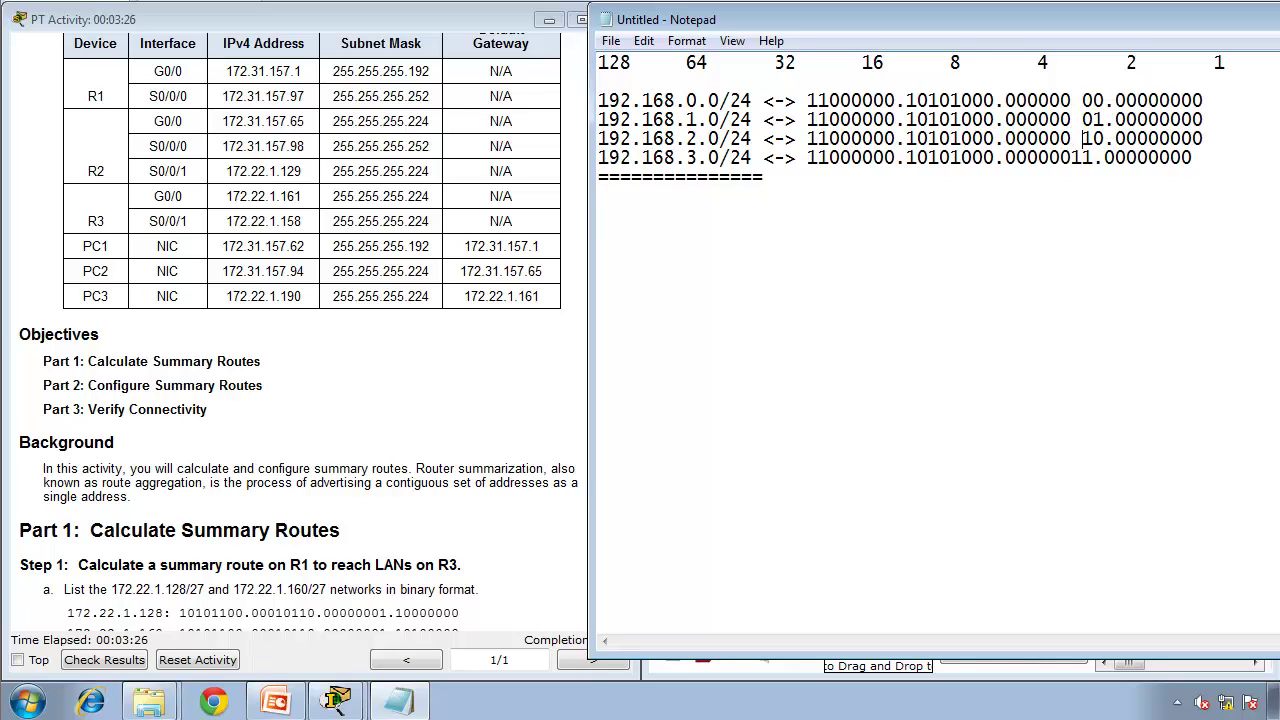
pyautogui.press('Down')
pyautogui.press('Left')
# - Count the bits the four networks share and write the prefix /22 below the separator, leaving a blank line
pyautogui.moveTo(809, 165); pyautogui.dragTo(1071, 157)
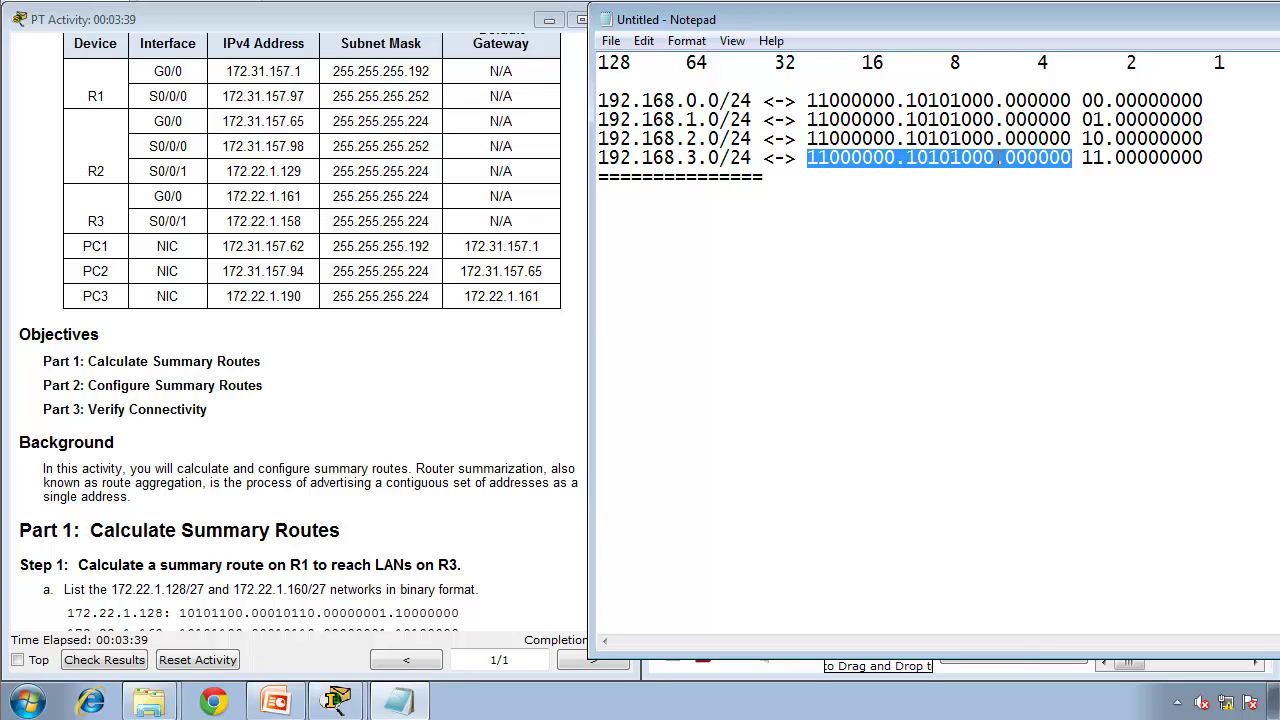
pyautogui.click(914, 244)
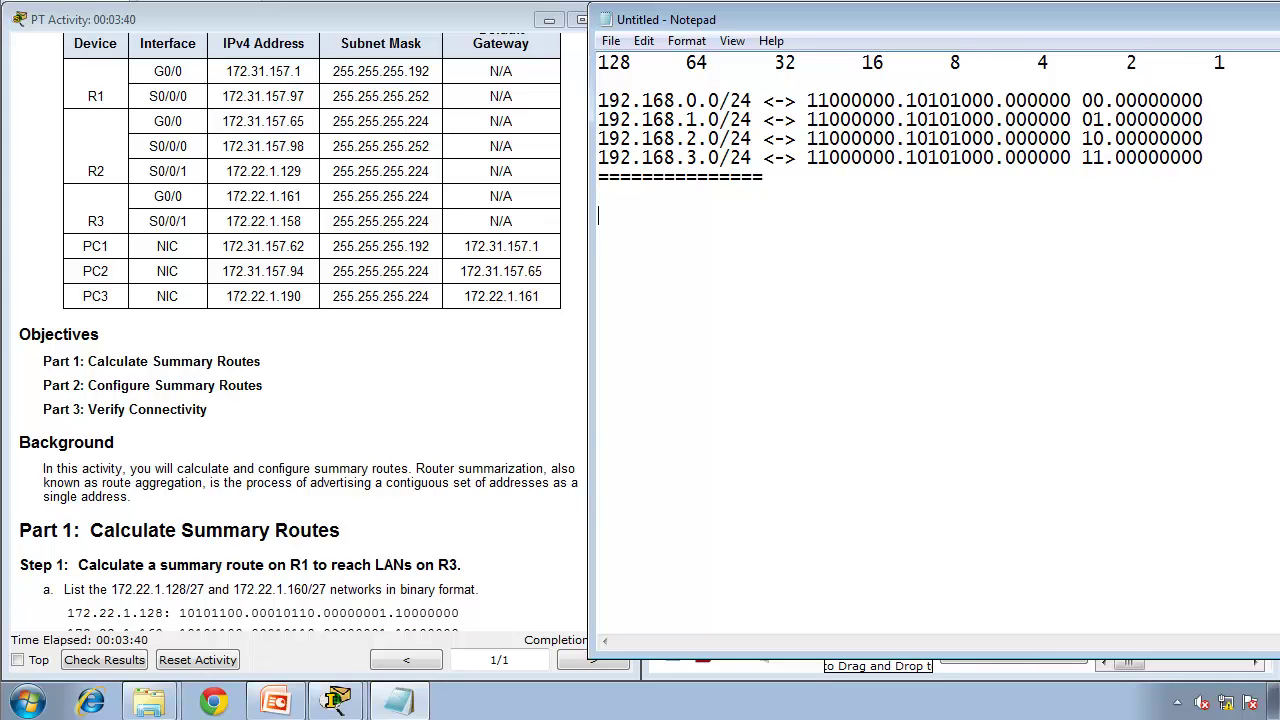
pyautogui.write('/22')
# - Convert the matching bits to decimal and complete the summary route by adding 192.168.0.0 before /22
pyautogui.moveTo(1093, 100); pyautogui.dragTo(1218, 110)
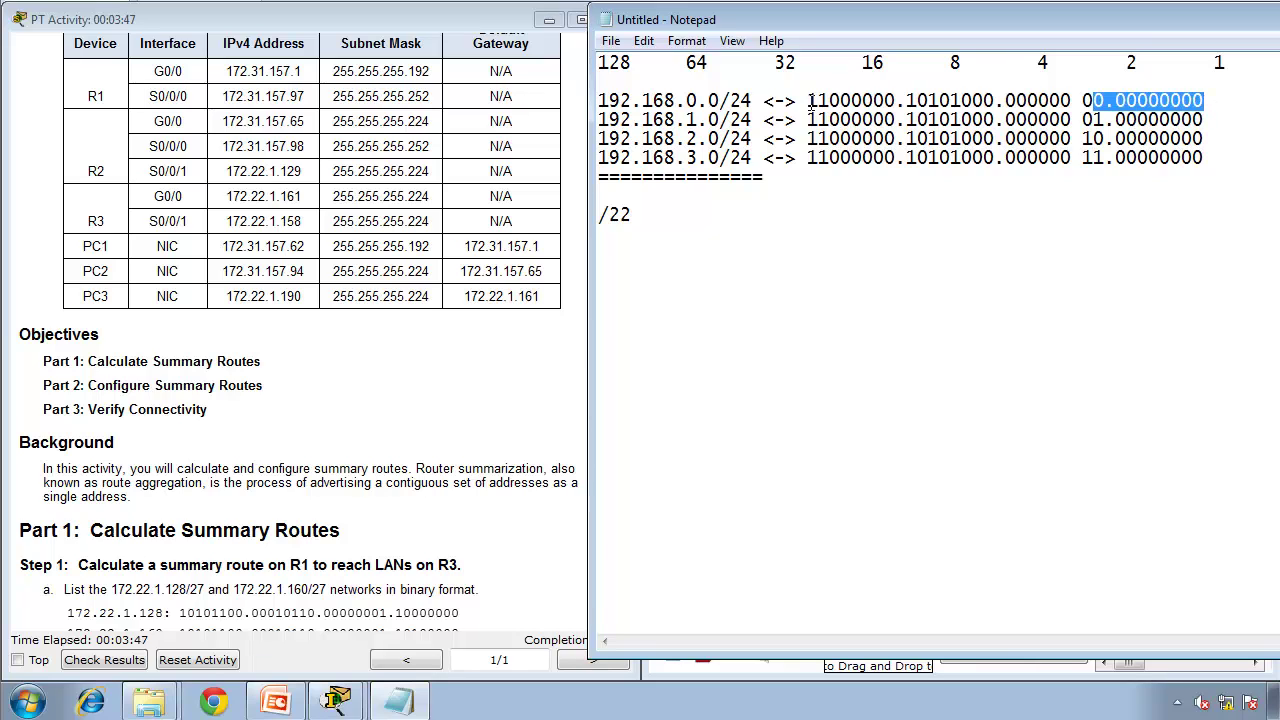
pyautogui.moveTo(809, 100); pyautogui.dragTo(902, 101)
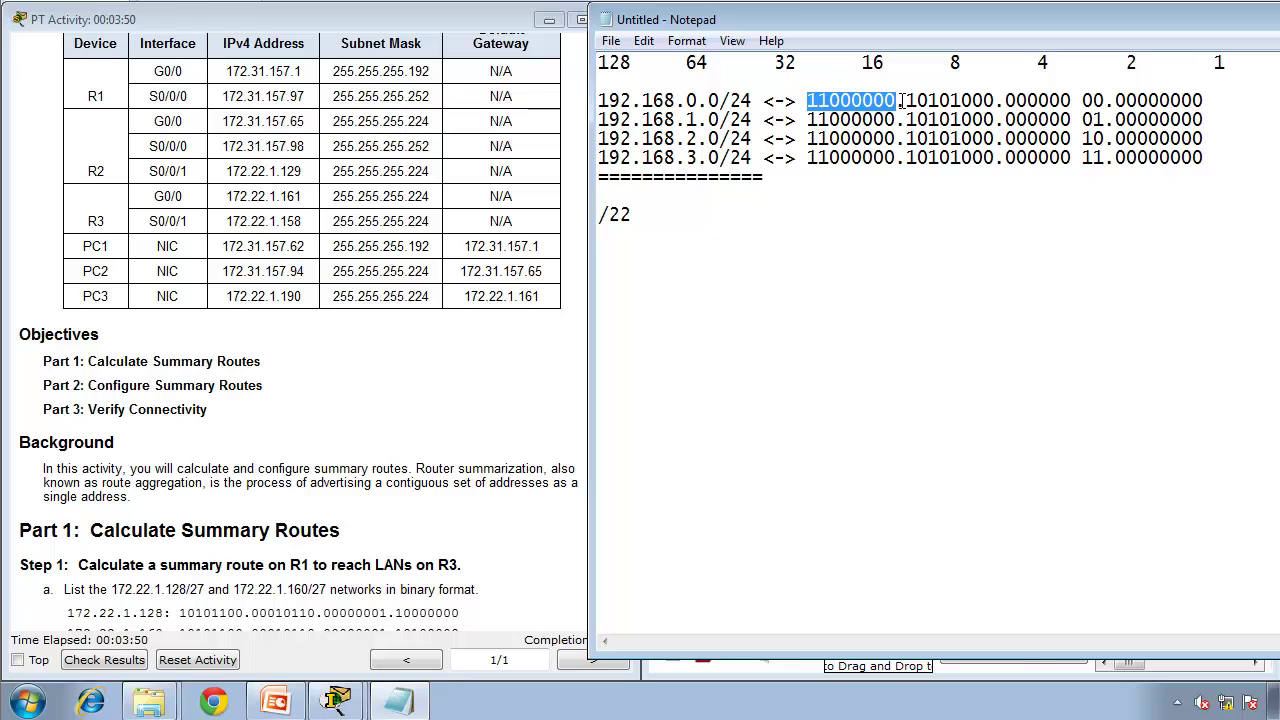
pyautogui.click(599, 214)
pyautogui.write('192.')
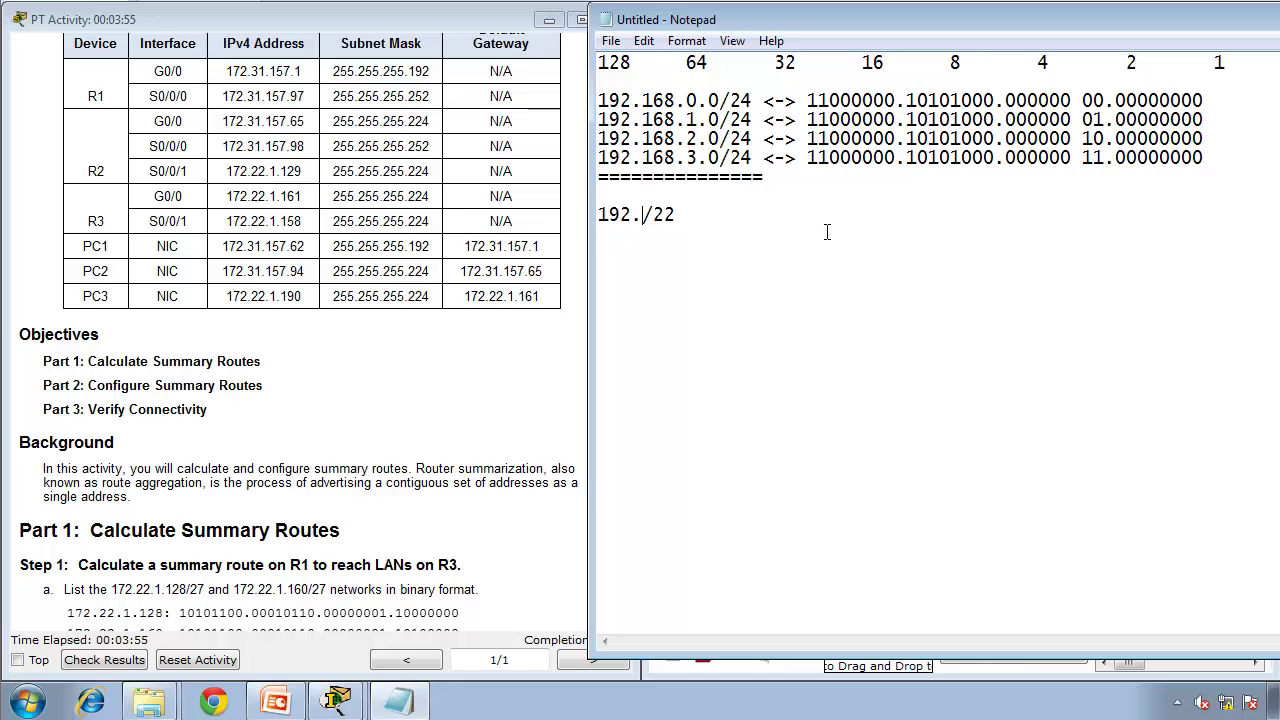
pyautogui.write('168')
pyautogui.moveTo(1074, 120); pyautogui.dragTo(1240, 122)
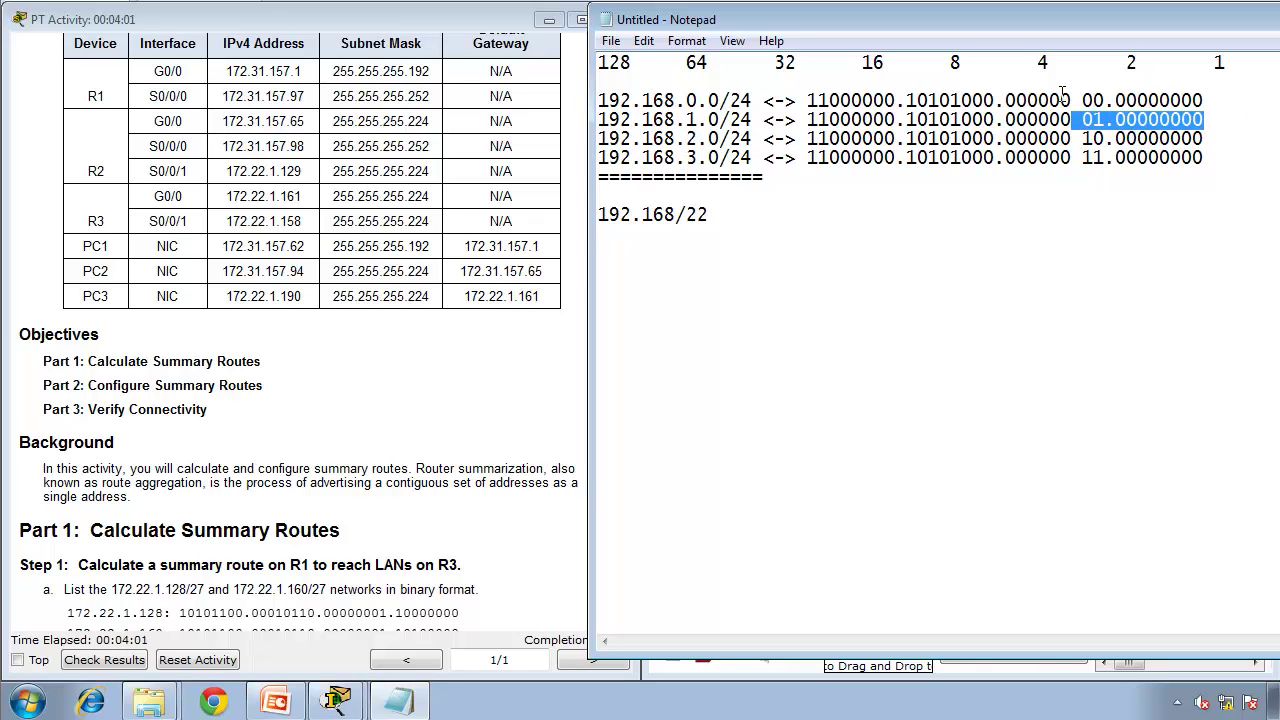
pyautogui.click(679, 212)
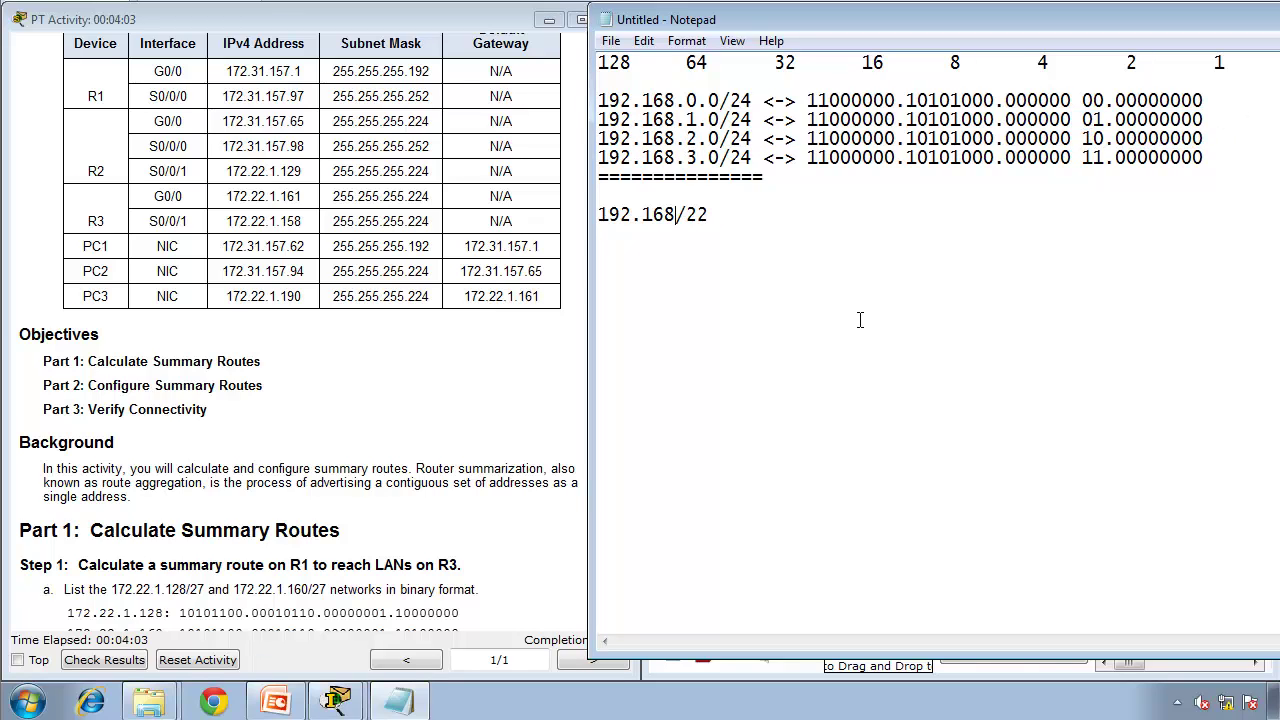
pyautogui.write('.0.0')
pyautogui.click(755, 218)
pyautogui.moveTo(755, 218); pyautogui.dragTo(598, 216)
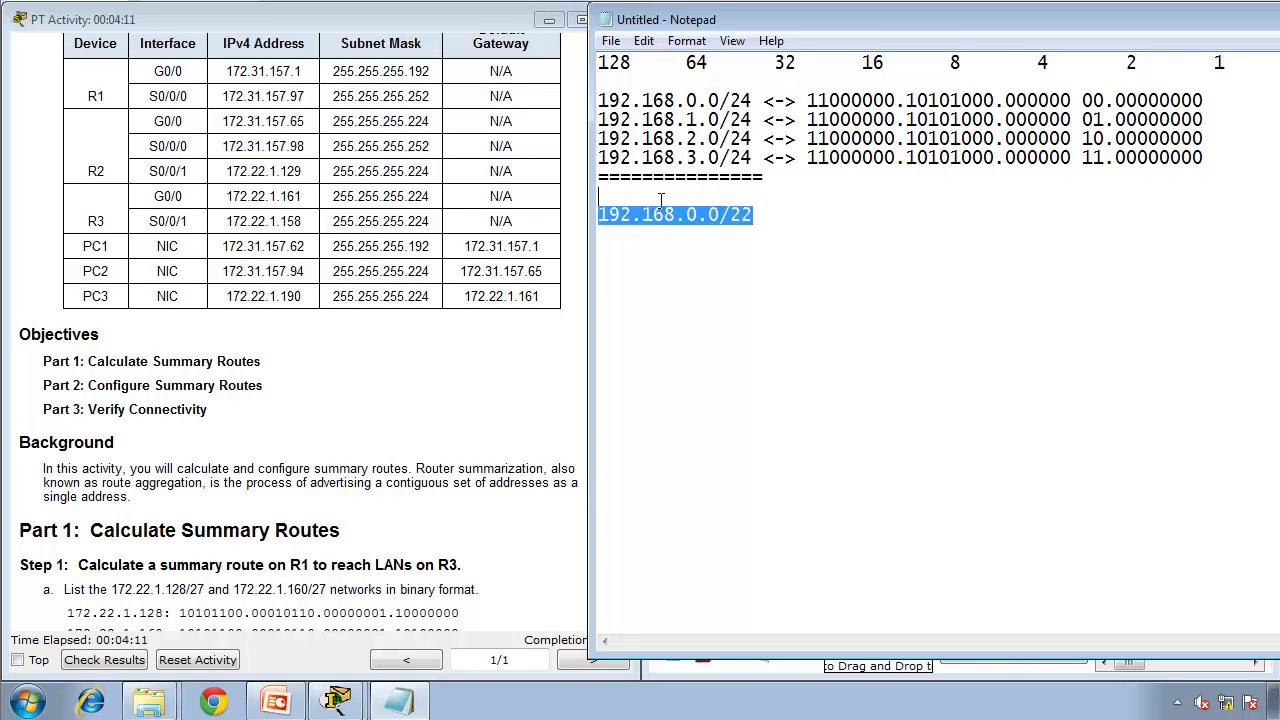
pyautogui.click(662, 239)
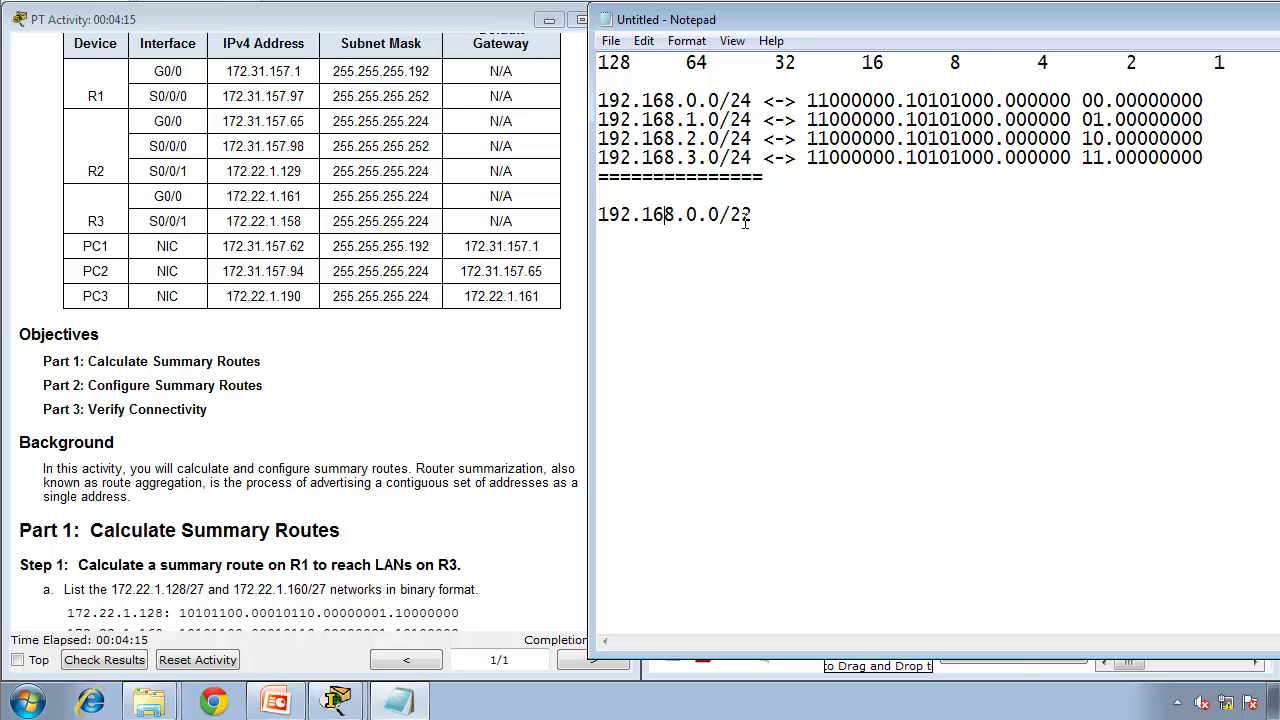
# - Copy the binary lines for 172.22.1.128 and 172.22.1.160 from Part 1, Step 1 of the PT Activity into Notepad below 192.168.0.0/22
pyautogui.click(506, 414)
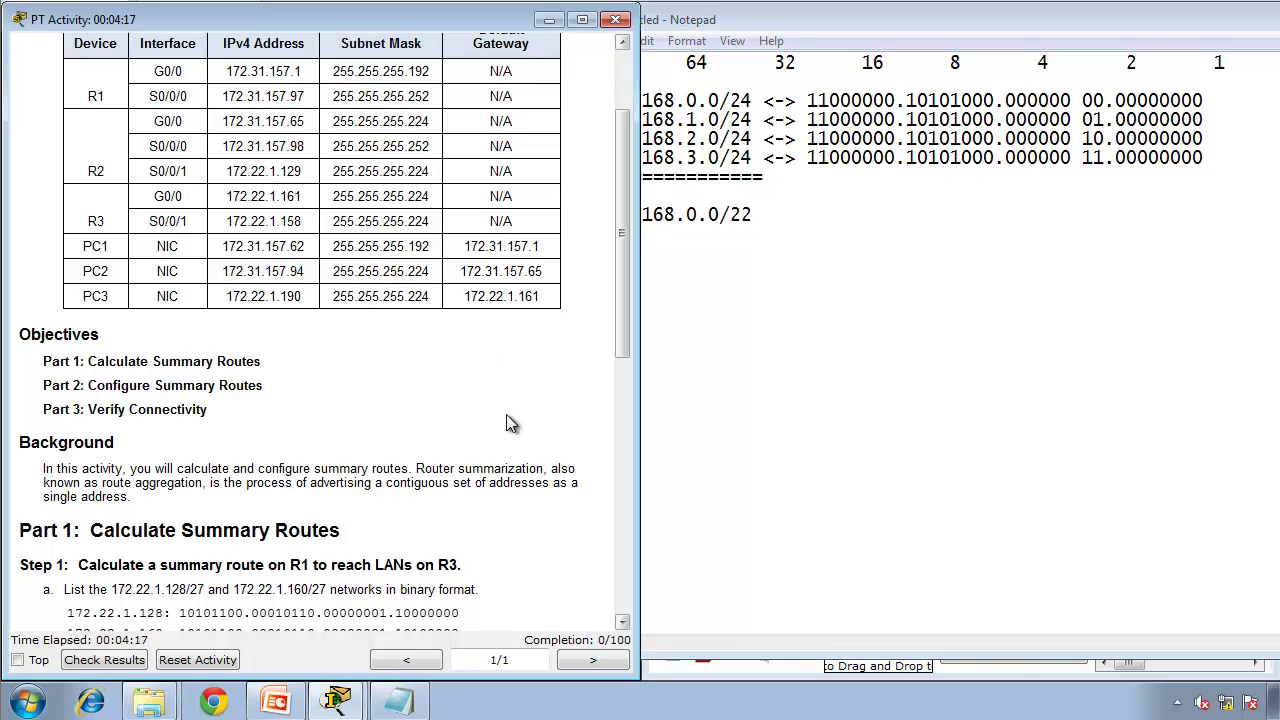
pyautogui.click(621, 622)
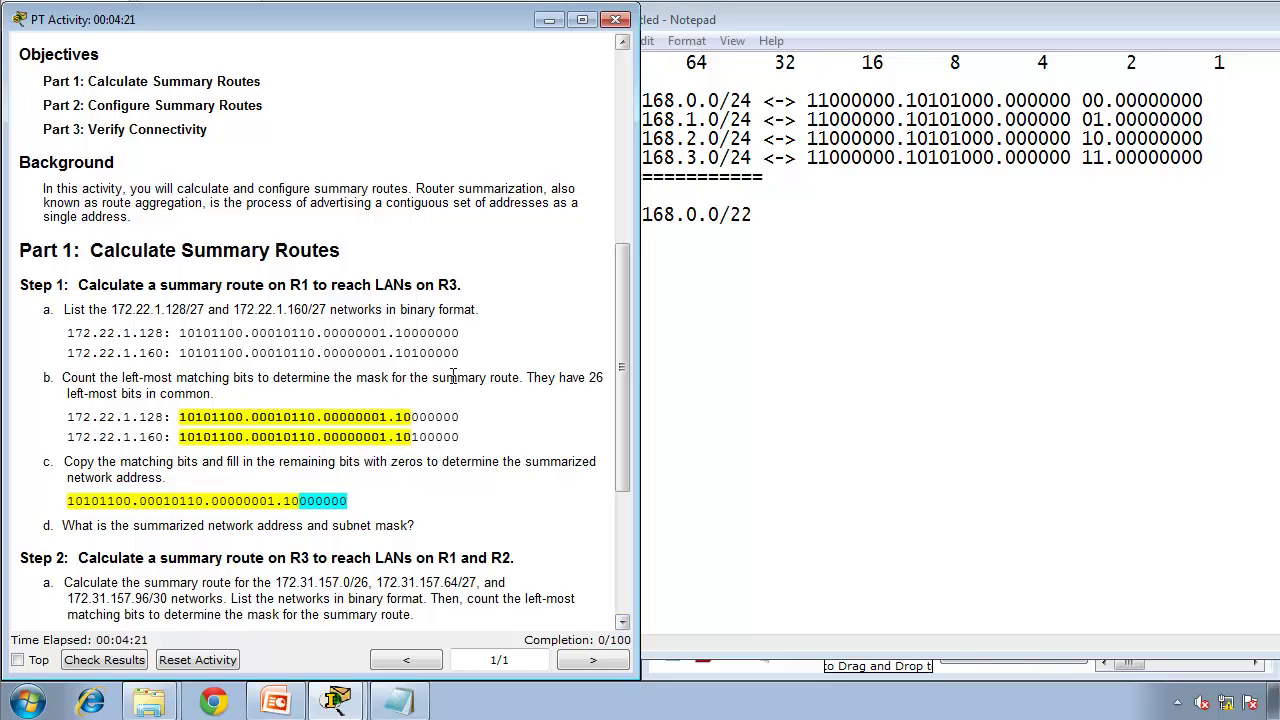
pyautogui.moveTo(446, 378); pyautogui.dragTo(5, 335)
pyautogui.hotkey('ctrl', 'c')
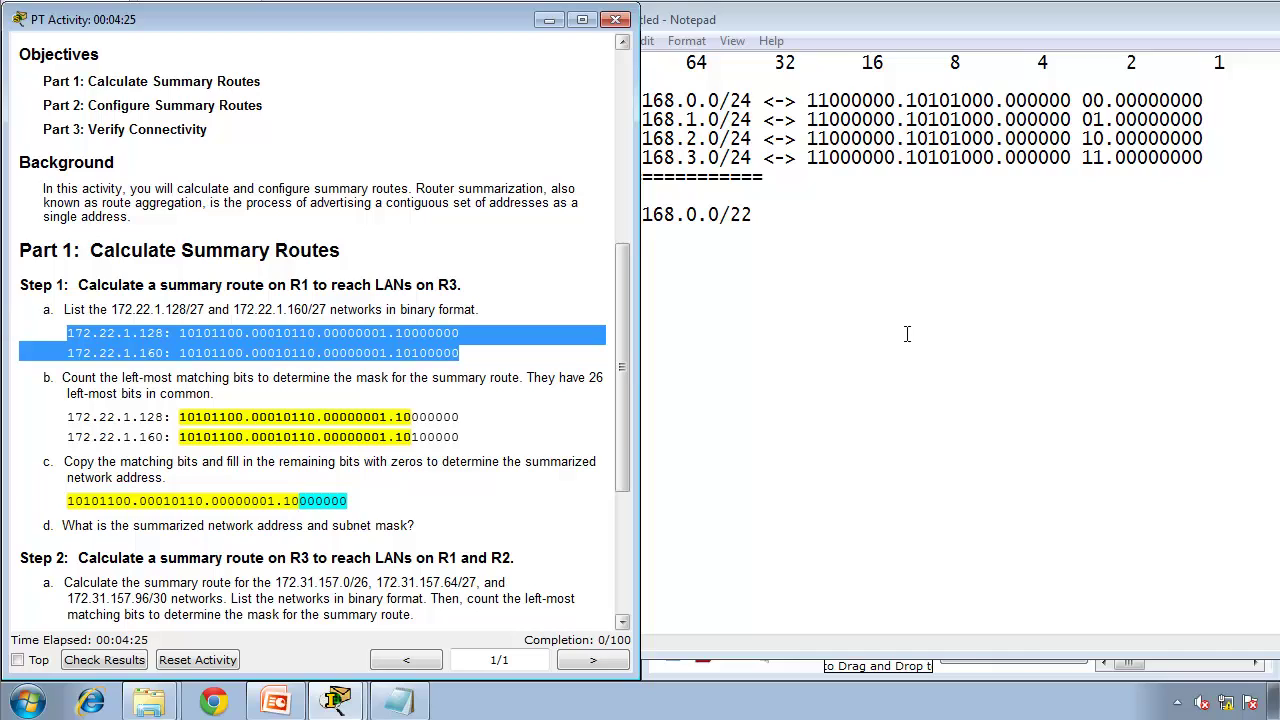
pyautogui.click(949, 302)
pyautogui.press('Return')
pyautogui.press('Return')
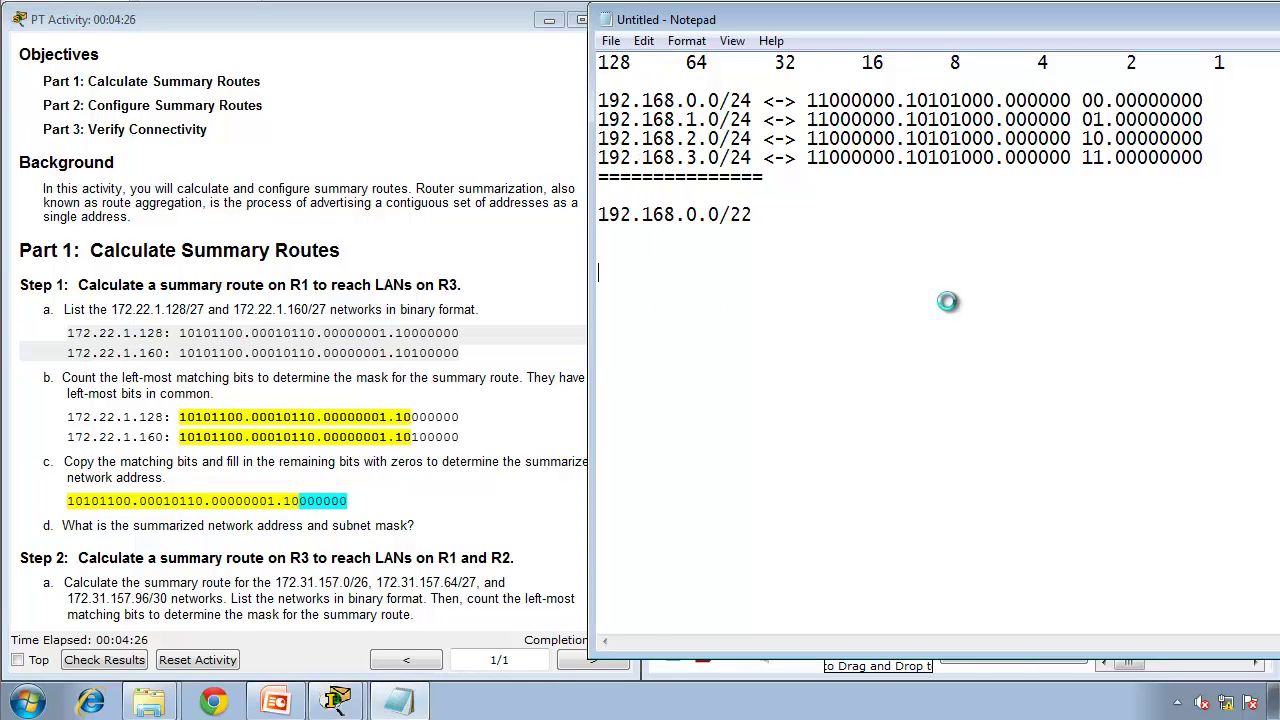
pyautogui.hotkey('ctrl', 'v')
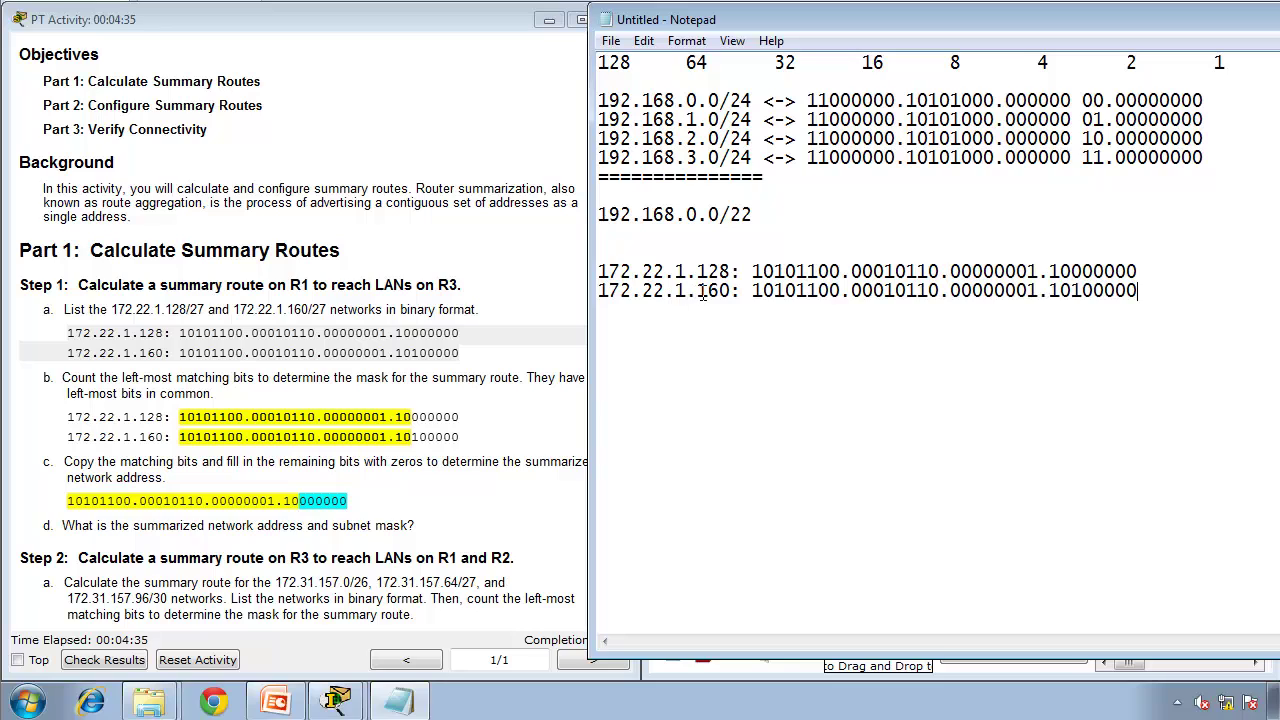
# - Compare the binary of 172.22.1.128 with 172.22.1.160 bit by bit, up to the second bit of the fourth octet
pyautogui.click(755, 271)
pyautogui.hotkey('shift', 'Right')
pyautogui.hotkey('shift', 'Right')
pyautogui.hotkey('shift', 'Right')
pyautogui.hotkey('shift', 'Right')
pyautogui.hotkey('shift', 'Right')
pyautogui.hotkey('shift', 'Right')
pyautogui.hotkey('shift', 'Right')
pyautogui.hotkey('shift', 'Right')
pyautogui.hotkey('shift', 'Right')
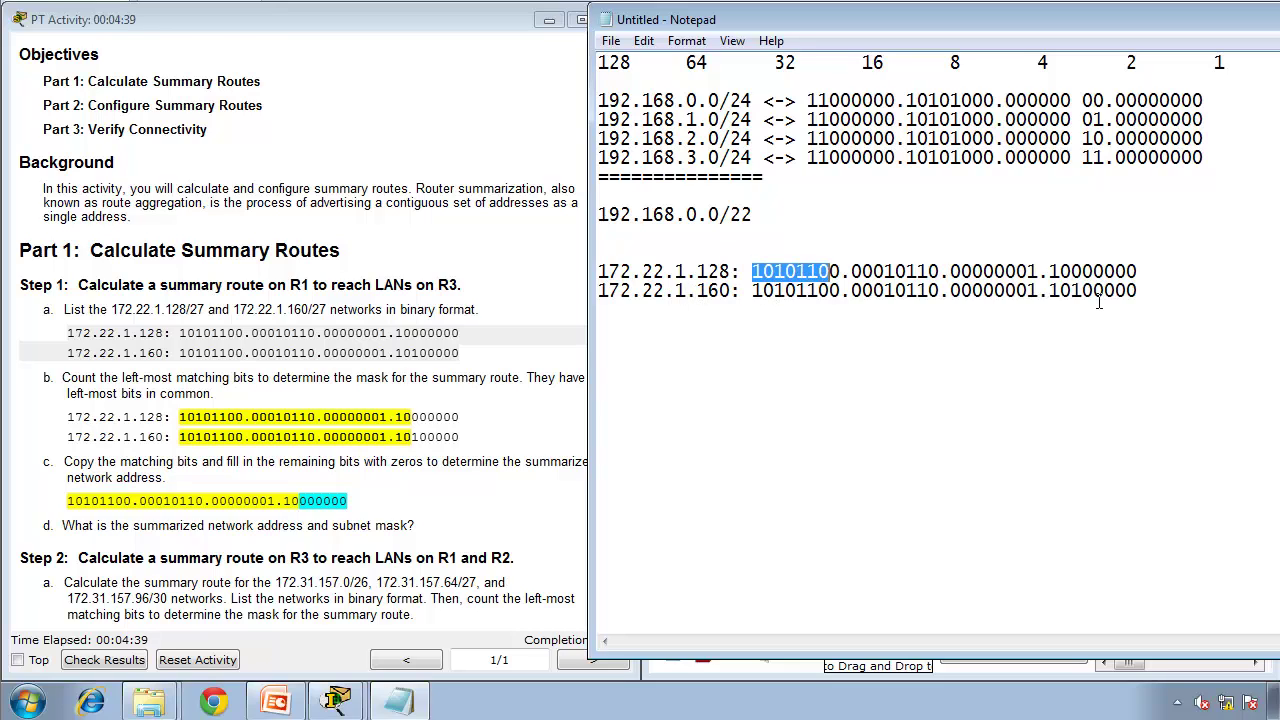
pyautogui.hotkey('shift', 'Right')
pyautogui.hotkey('shift', 'Right')
pyautogui.hotkey('shift', 'Right')
pyautogui.hotkey('shift', 'Right')
pyautogui.hotkey('shift', 'Right')
pyautogui.hotkey('shift', 'Right')
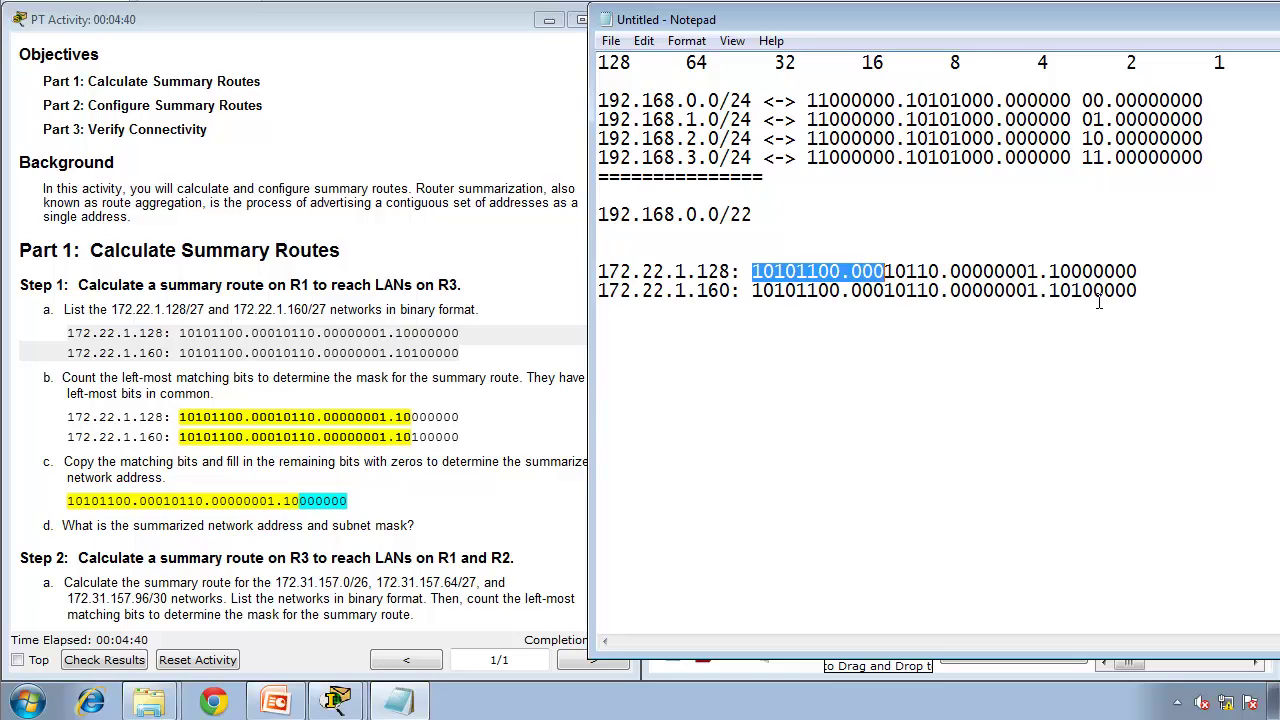
pyautogui.hotkey('shift', 'Right')
pyautogui.hotkey('shift', 'Right')
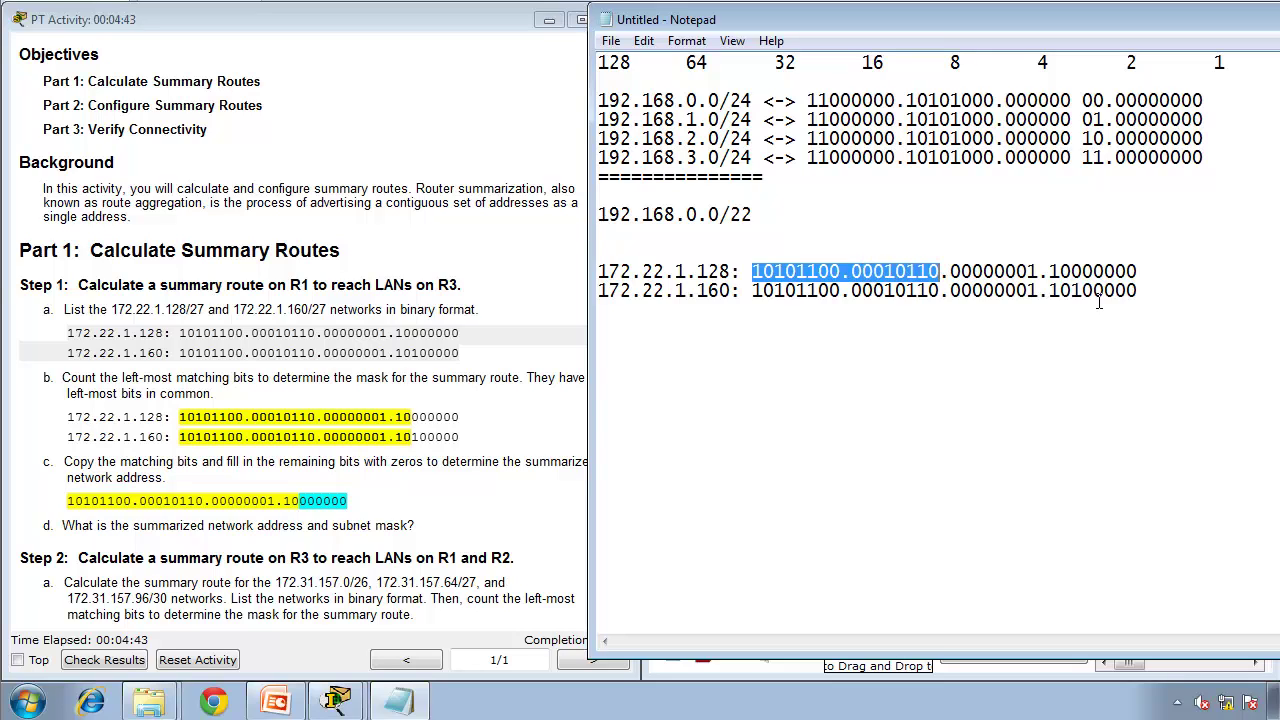
pyautogui.hotkey('shift', 'Right')
pyautogui.hotkey('shift', 'Right')
pyautogui.hotkey('shift', 'Right')
pyautogui.hotkey('shift', 'Right')
pyautogui.hotkey('shift', 'Right')
pyautogui.hotkey('shift', 'Right')
pyautogui.hotkey('shift', 'Right')
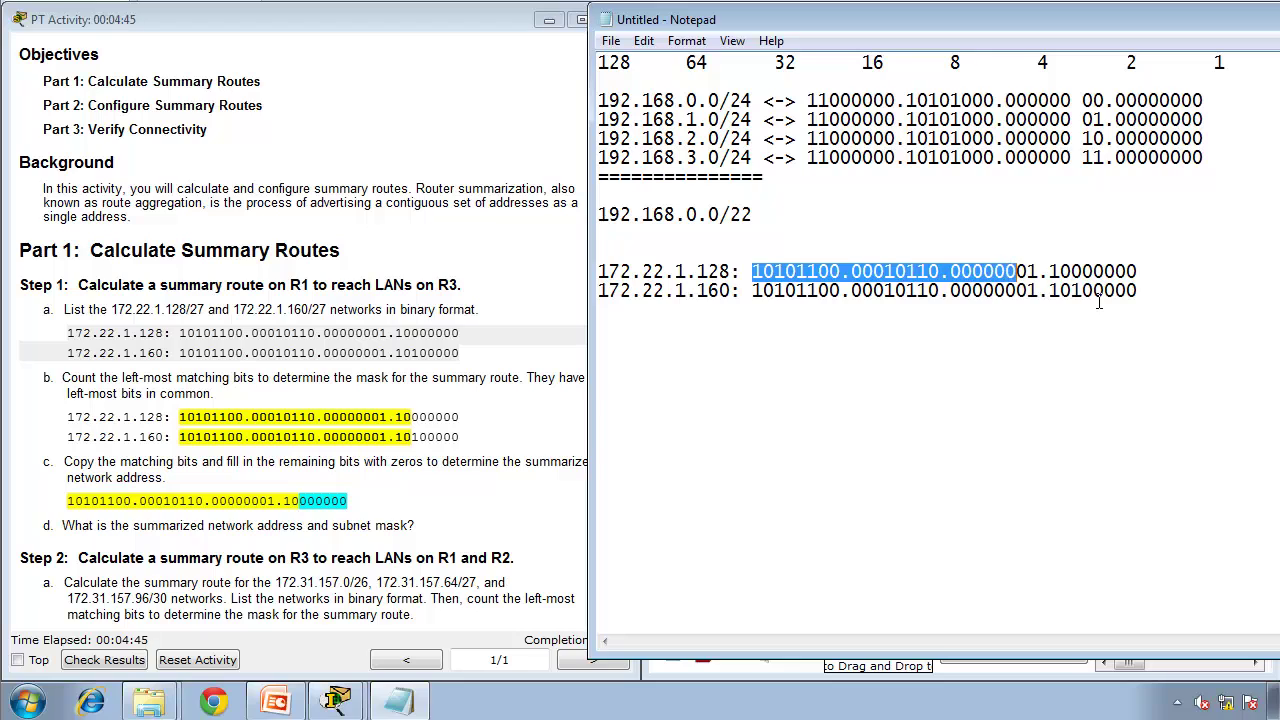
pyautogui.hotkey('shift', 'Right')
pyautogui.hotkey('shift', 'Right')
pyautogui.hotkey('shift', 'Right')
pyautogui.hotkey('shift', 'Right')
pyautogui.hotkey('shift', 'Right')
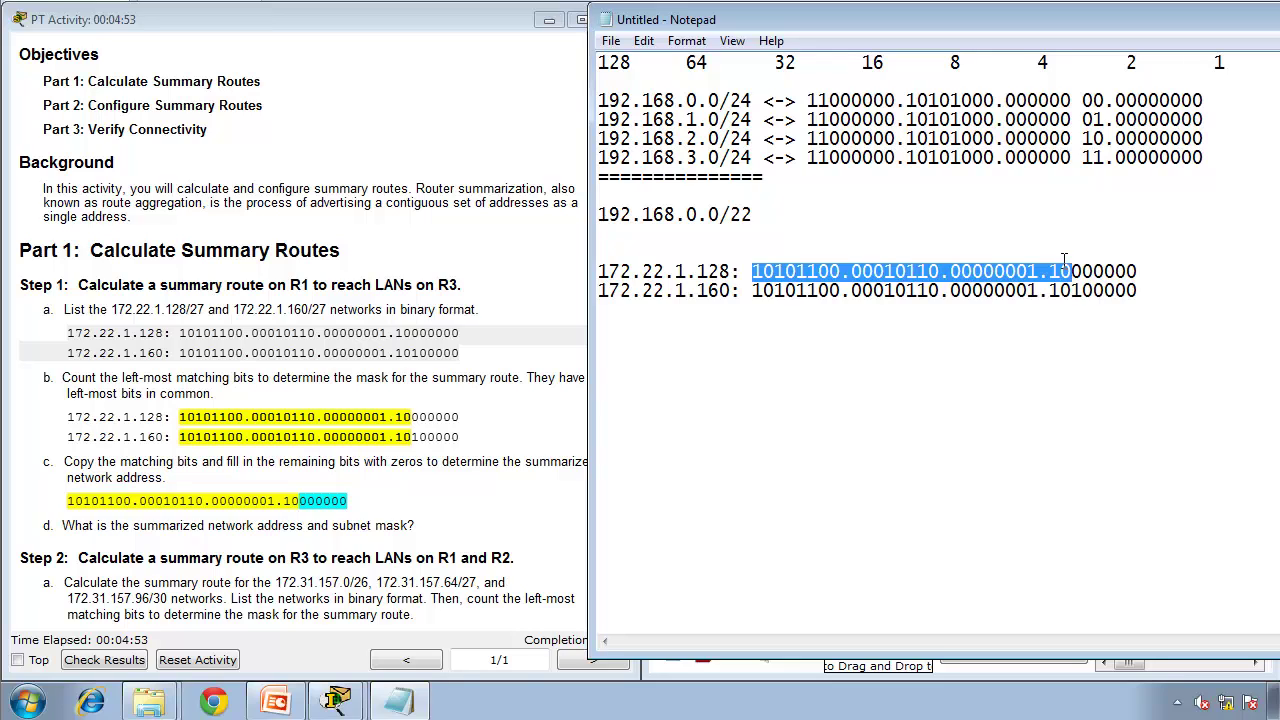
# - Insert two spaces after the second bit of the fourth octet in the 172.22.1.128 and 172.22.1.160 lines
pyautogui.click(1072, 270)
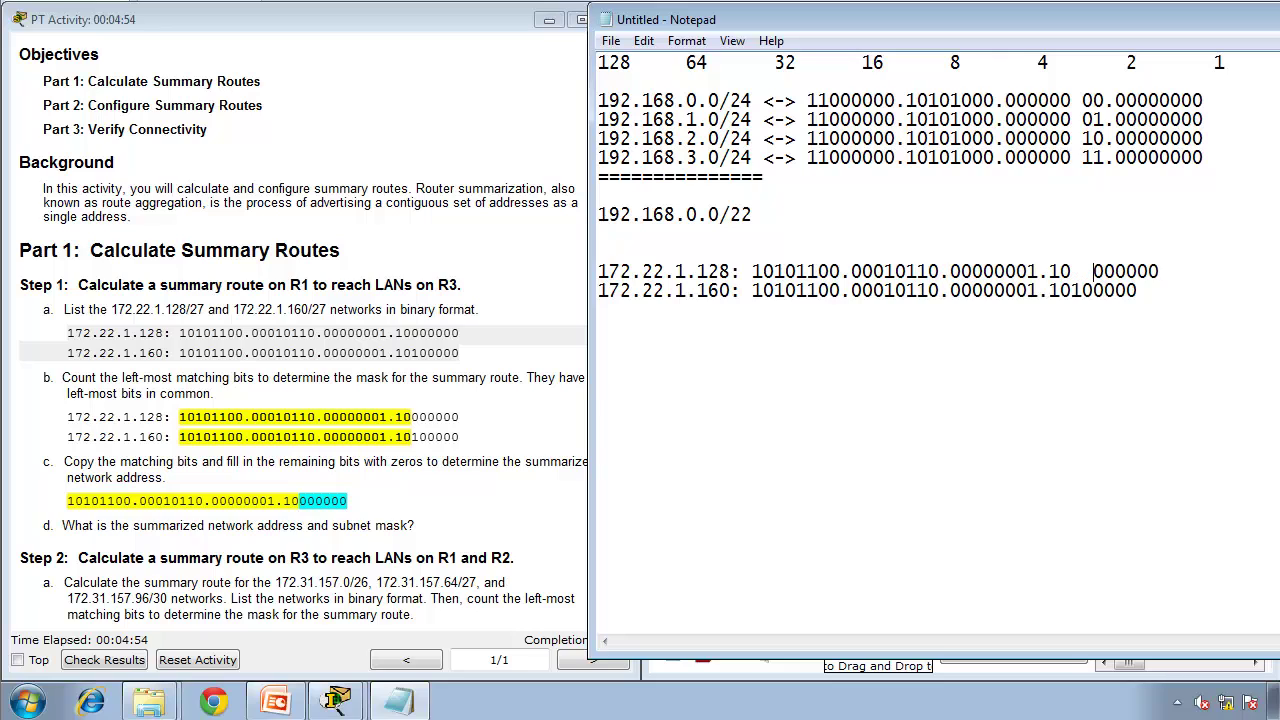
pyautogui.press('Down')
pyautogui.press('Left')
pyautogui.press('Left')
# - Count the matching bits of 172.22.1.128 from its first octet up to the inserted gap
pyautogui.click(754, 276)
pyautogui.hotkey('shift', 'Right')
pyautogui.hotkey('shift', 'Right')
pyautogui.hotkey('shift', 'Right')
pyautogui.hotkey('shift', 'Right')
pyautogui.hotkey('shift', 'Right')
pyautogui.hotkey('shift', 'Right')
pyautogui.hotkey('shift', 'Right')
pyautogui.hotkey('shift', 'Right')
pyautogui.hotkey('shift', 'Right')
pyautogui.hotkey('shift', 'Right')
pyautogui.hotkey('shift', 'Right')
pyautogui.hotkey('shift', 'Right')
pyautogui.hotkey('shift', 'Right')
pyautogui.hotkey('shift', 'Right')
pyautogui.hotkey('shift', 'Right')
pyautogui.hotkey('shift', 'Right')
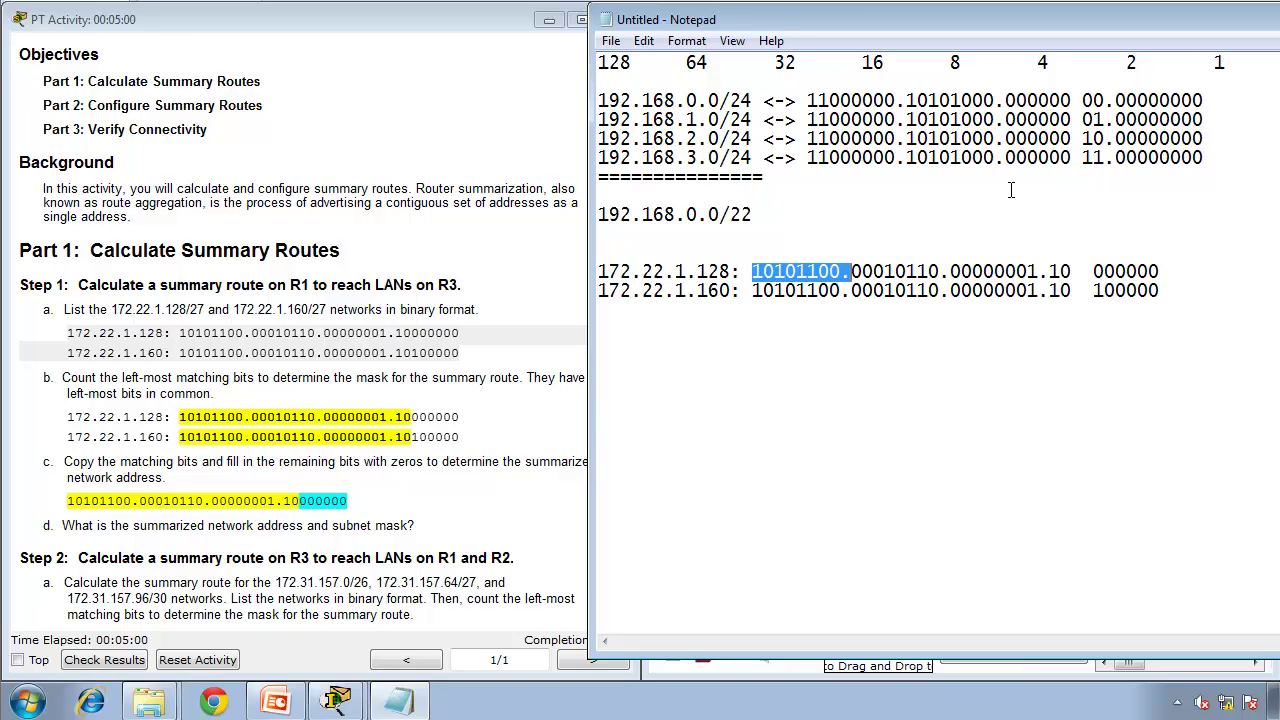
pyautogui.hotkey('shift', 'Right')
pyautogui.hotkey('shift', 'Right')
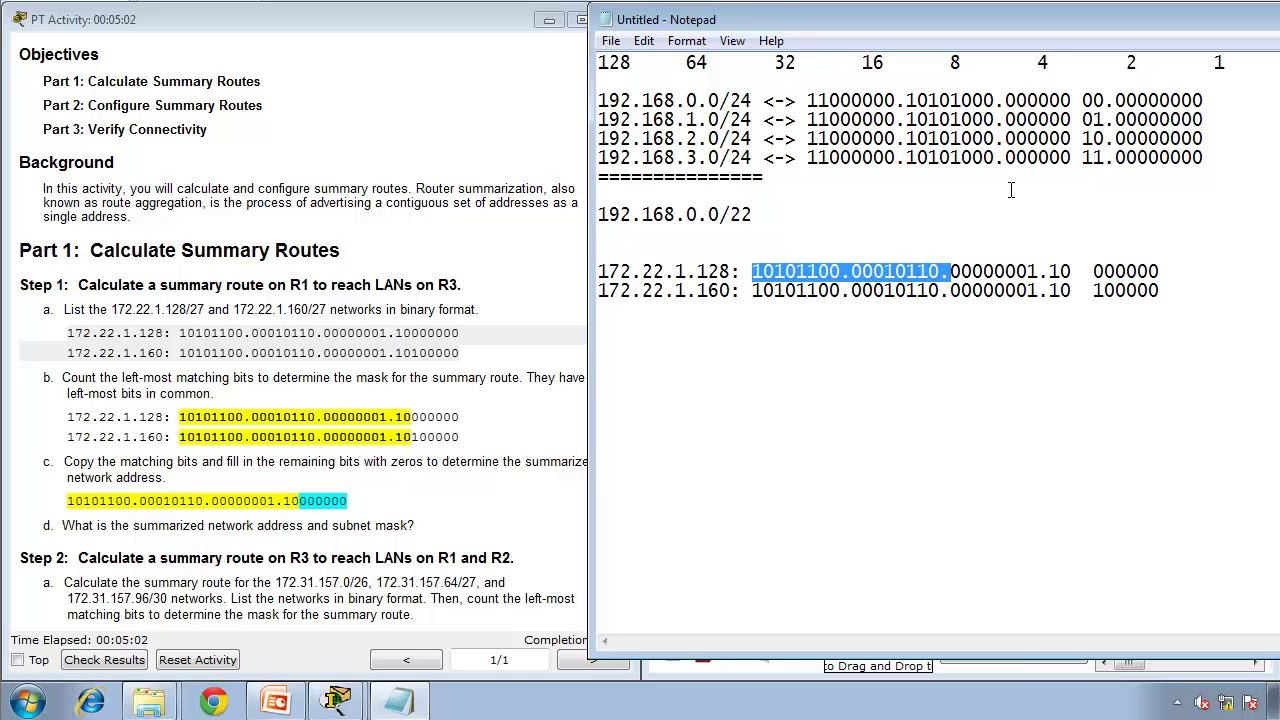
pyautogui.hotkey('shift', 'Right')
pyautogui.hotkey('shift', 'Right')
pyautogui.hotkey('shift', 'Right')
pyautogui.hotkey('shift', 'Right')
pyautogui.hotkey('shift', 'Right')
pyautogui.hotkey('shift', 'Right')
pyautogui.hotkey('shift', 'Right')
pyautogui.hotkey('shift', 'Right')
pyautogui.hotkey('shift', 'Right')
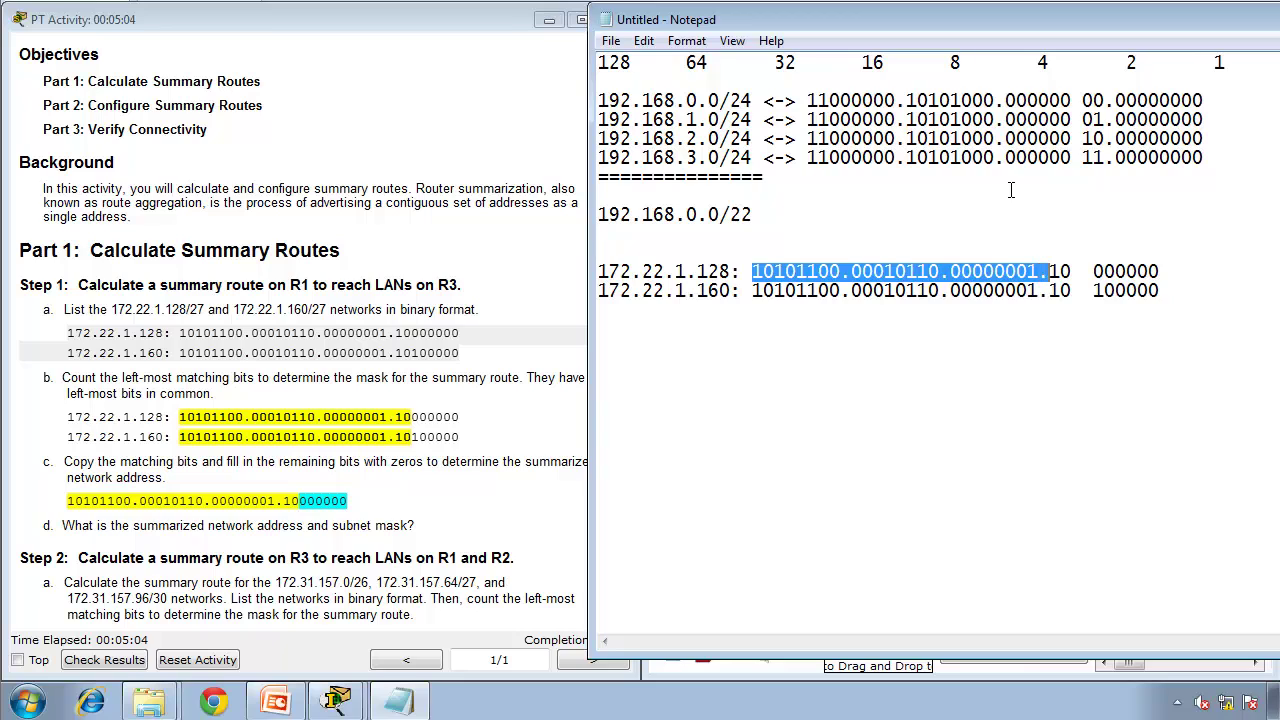
pyautogui.hotkey('shift', 'Right')
pyautogui.hotkey('shift', 'Right')
# - Write the summary route 172.22.1.128/26 below the two networks, using the bit-value row for the last octet
pyautogui.click(917, 394)
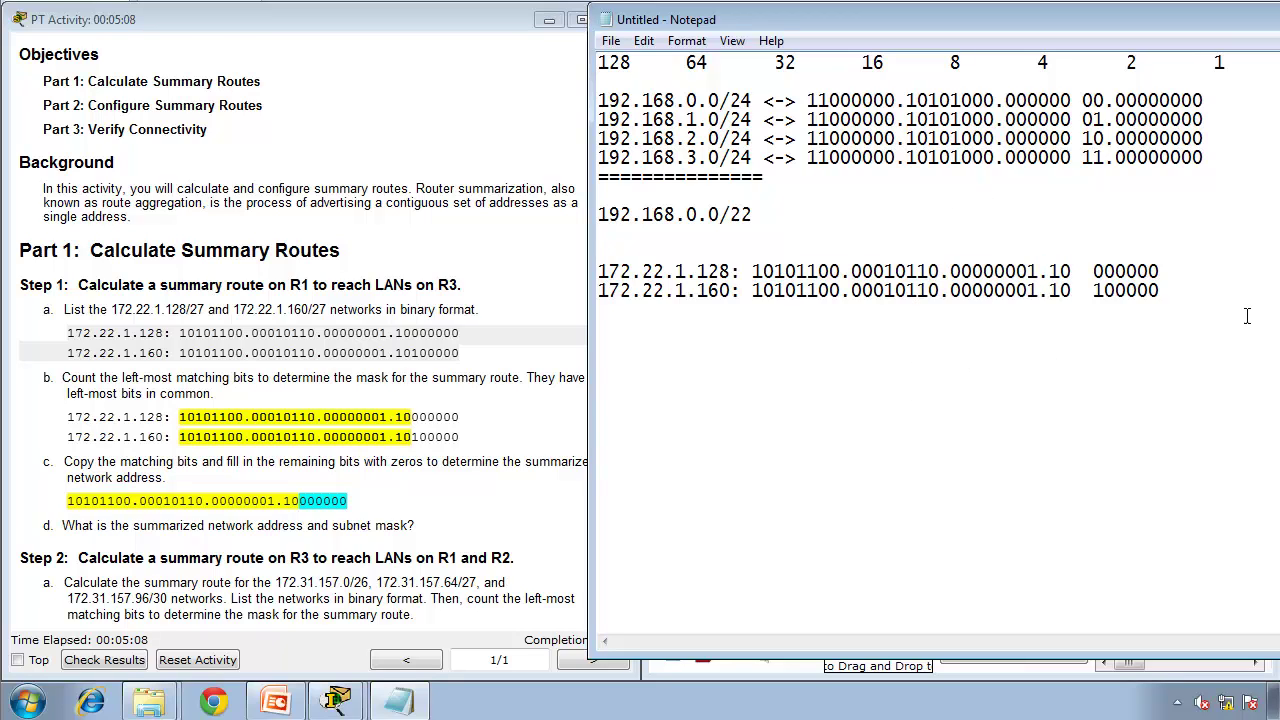
pyautogui.press('Return')
pyautogui.write('/26')
pyautogui.write('172.')
pyautogui.write('22.')
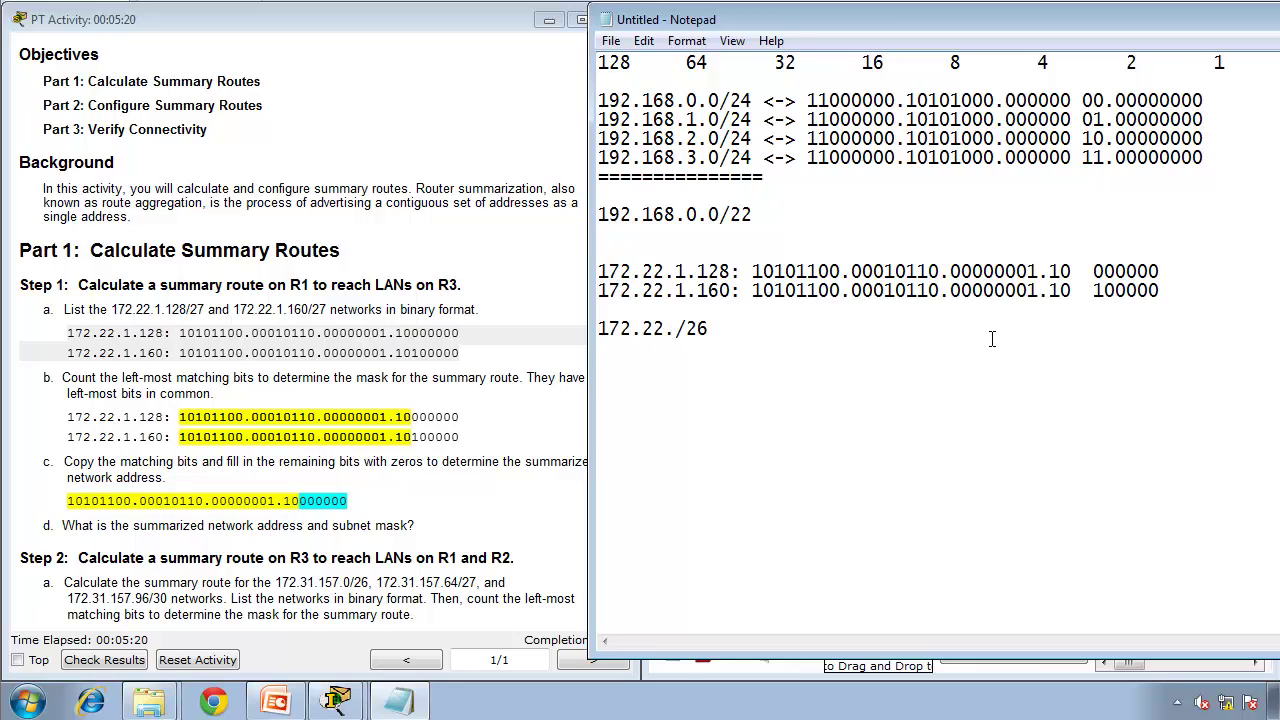
pyautogui.write('1.')
pyautogui.moveTo(1061, 278); pyautogui.dragTo(1039, 278)
pyautogui.doubleClick(604, 62)
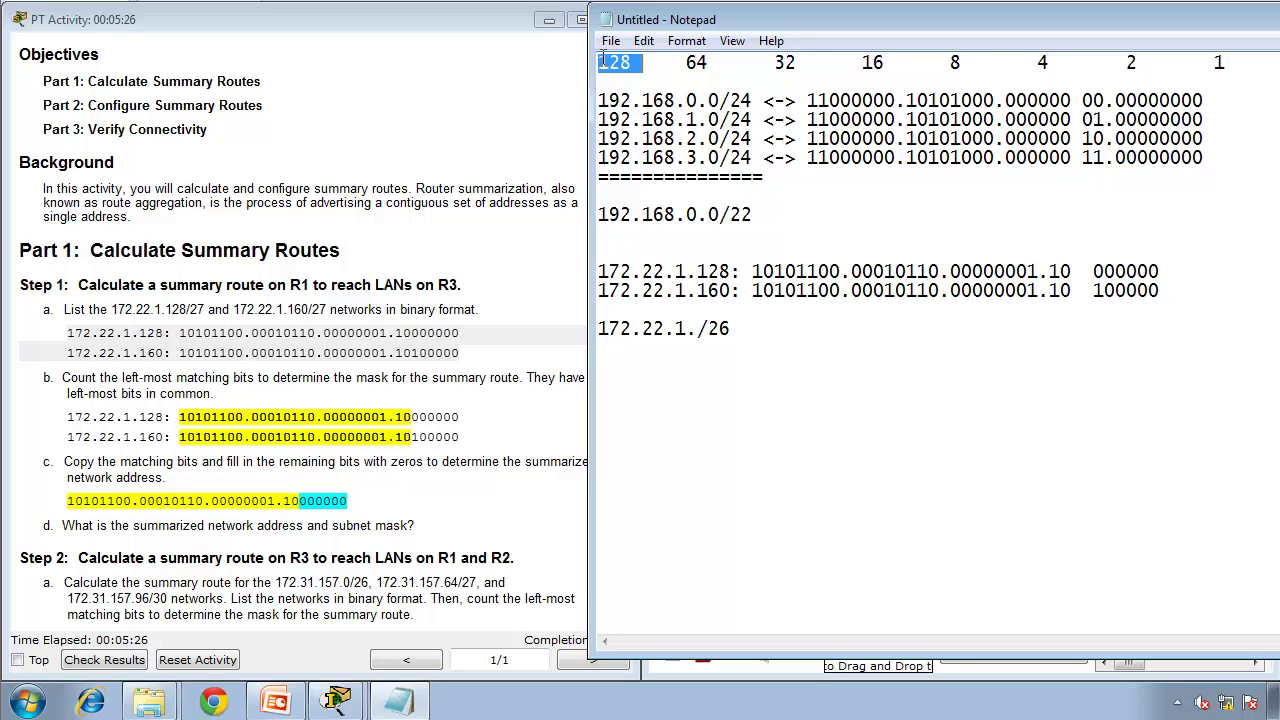
pyautogui.click(700, 330)
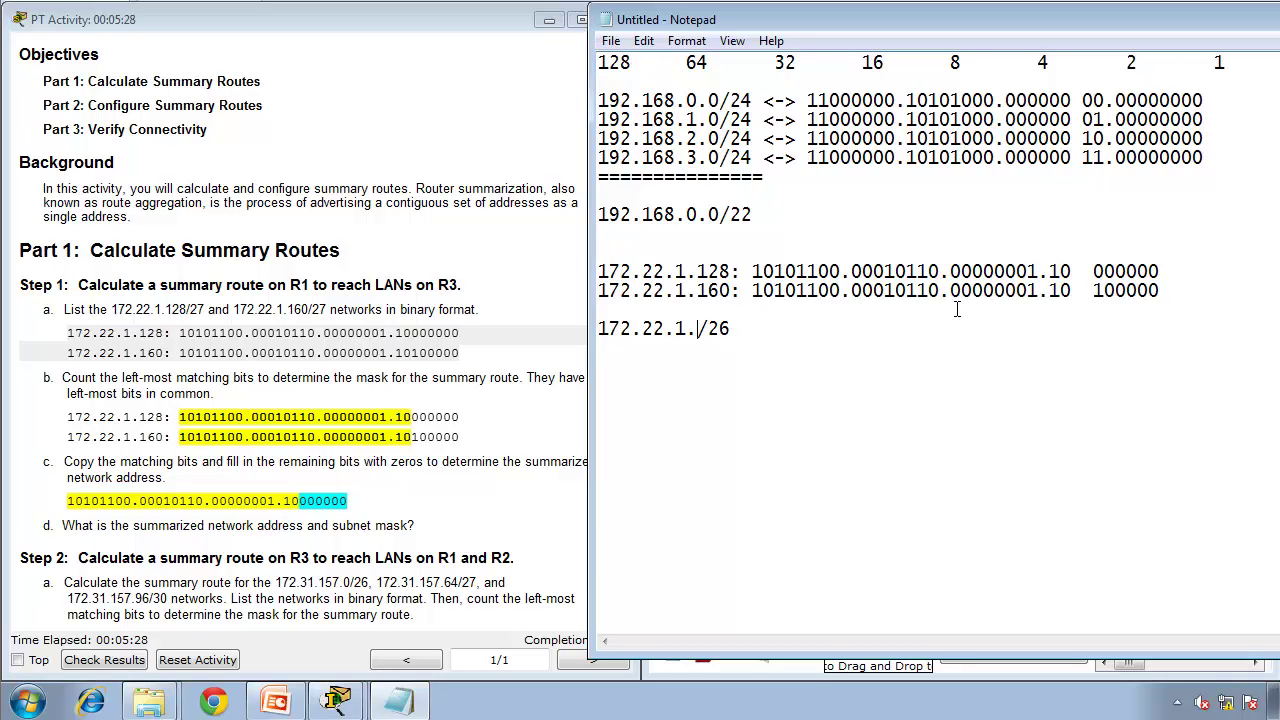
pyautogui.write('128')
# - Return to the PT Activity instructions, check question d of Step 1 and view Step 2 on summarizing the R1 and R2 LANs
pyautogui.click(288, 526)
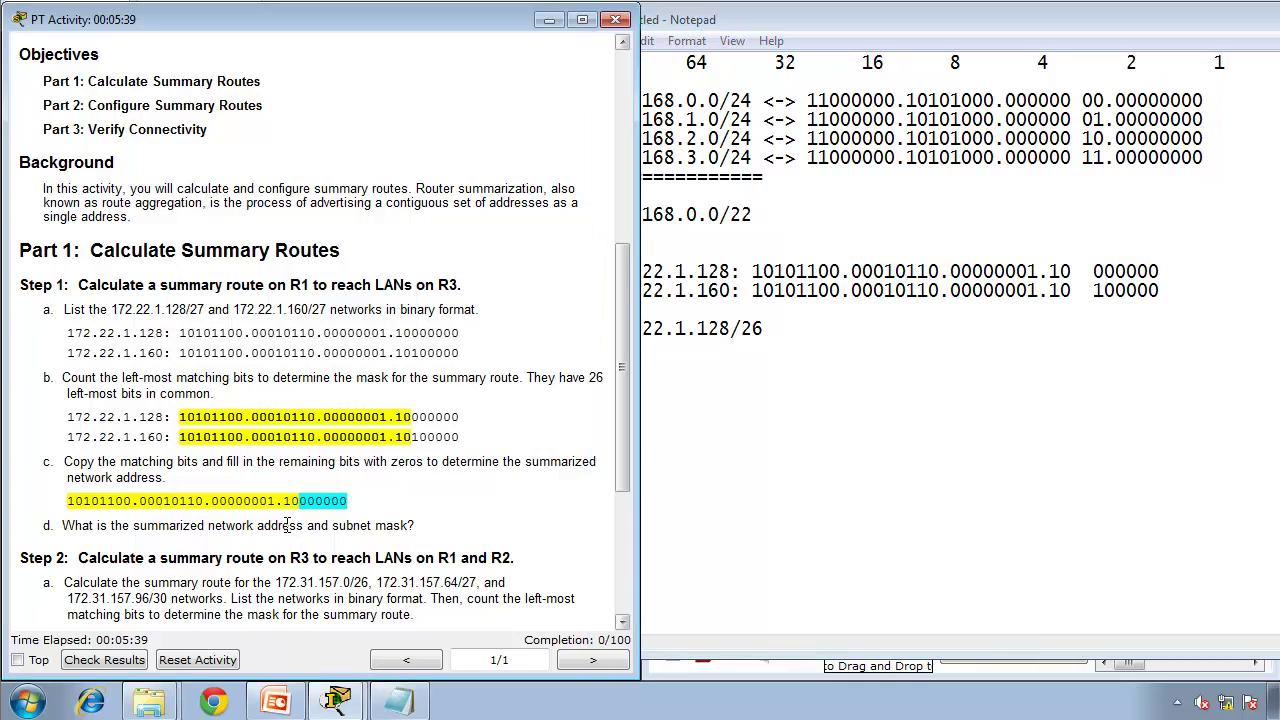
pyautogui.tripleClick(426, 524)
pyautogui.click(426, 523)
pyautogui.click(623, 622)
pyautogui.click(623, 622)
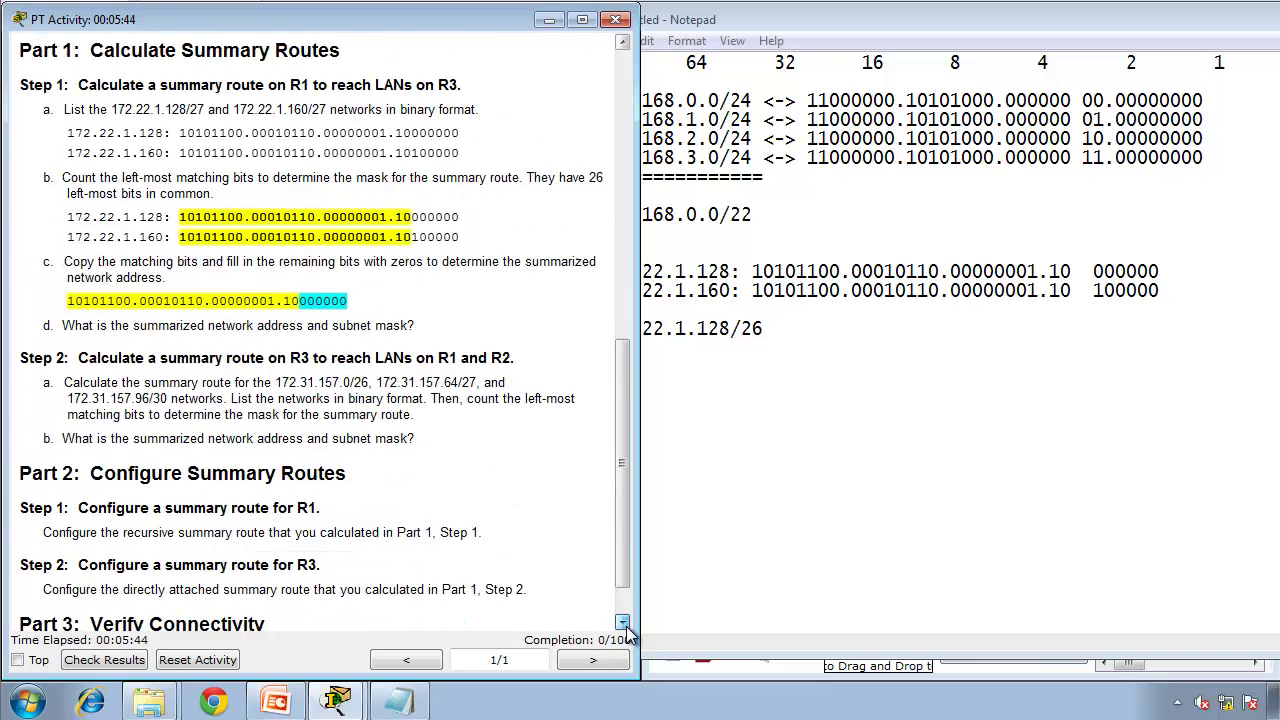
# - List 172.31.157.0, 172.31.157.64 and 172.31.157.96/30 from Step 2 in Notepad, below the 172.22.1.128/26 summary route
pyautogui.click(623, 622)
pyautogui.click(623, 622)
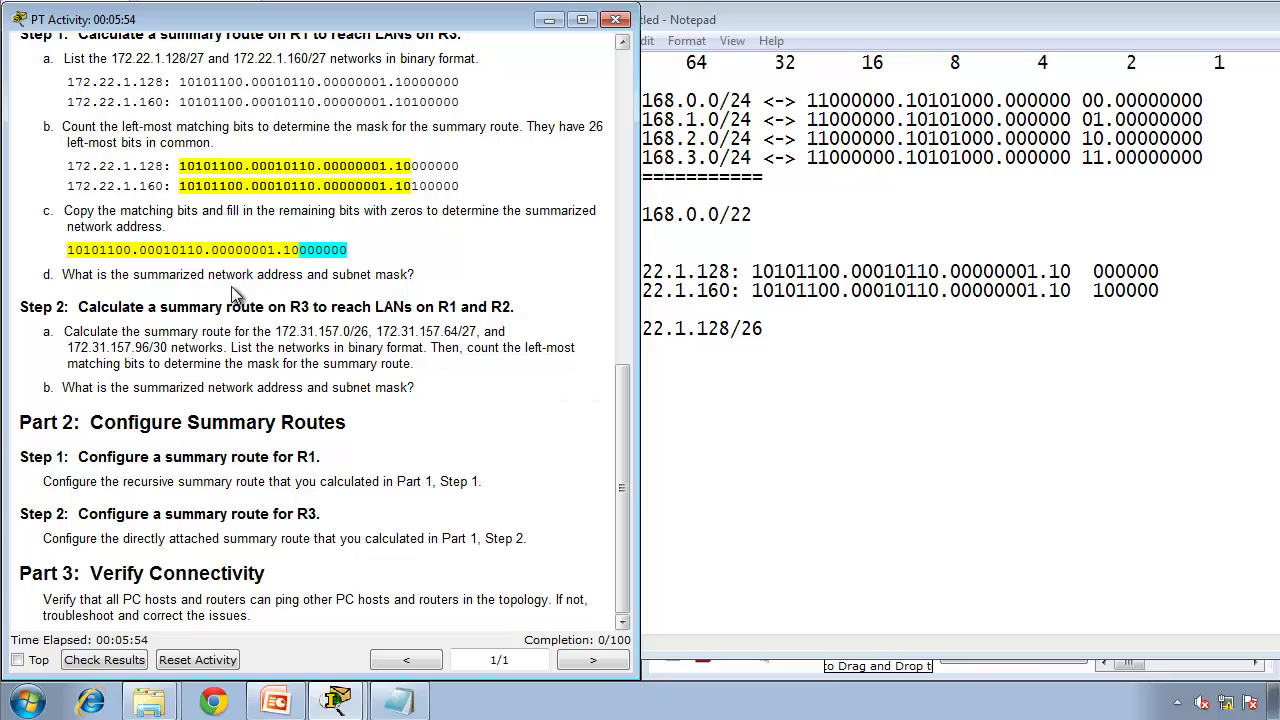
pyautogui.click(749, 406)
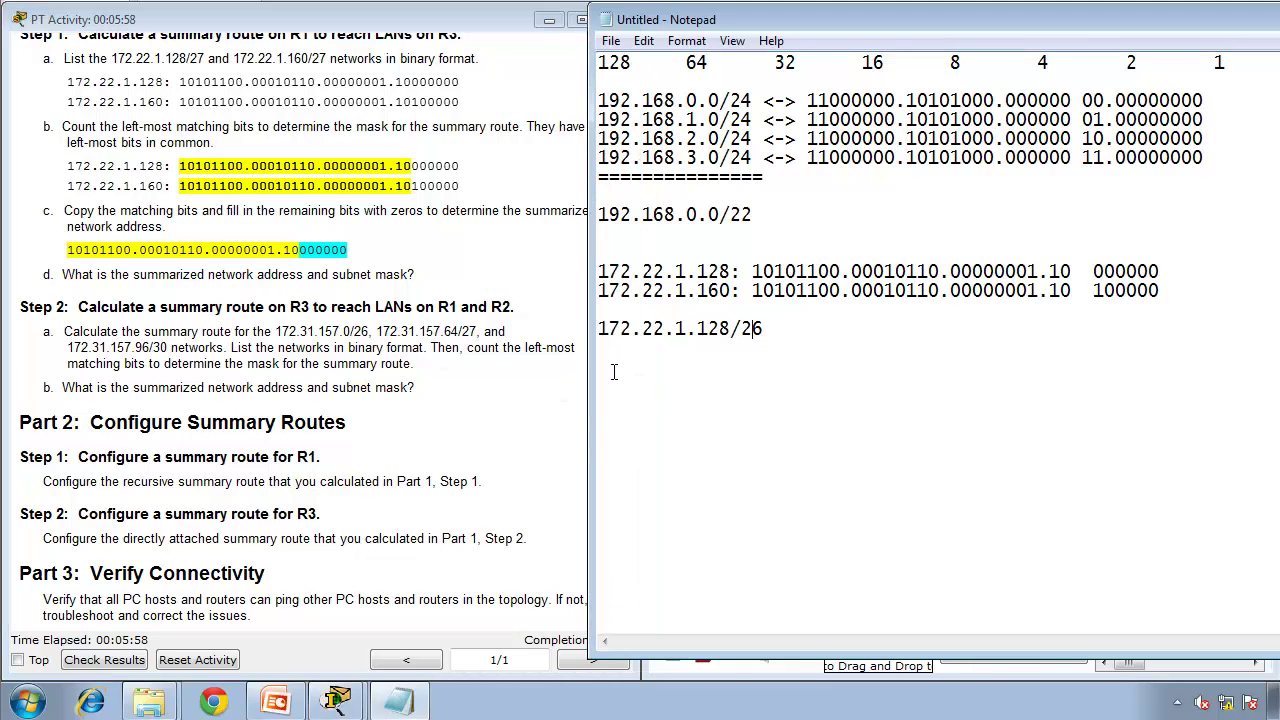
pyautogui.write('172.31.157.0 172.31.157.')
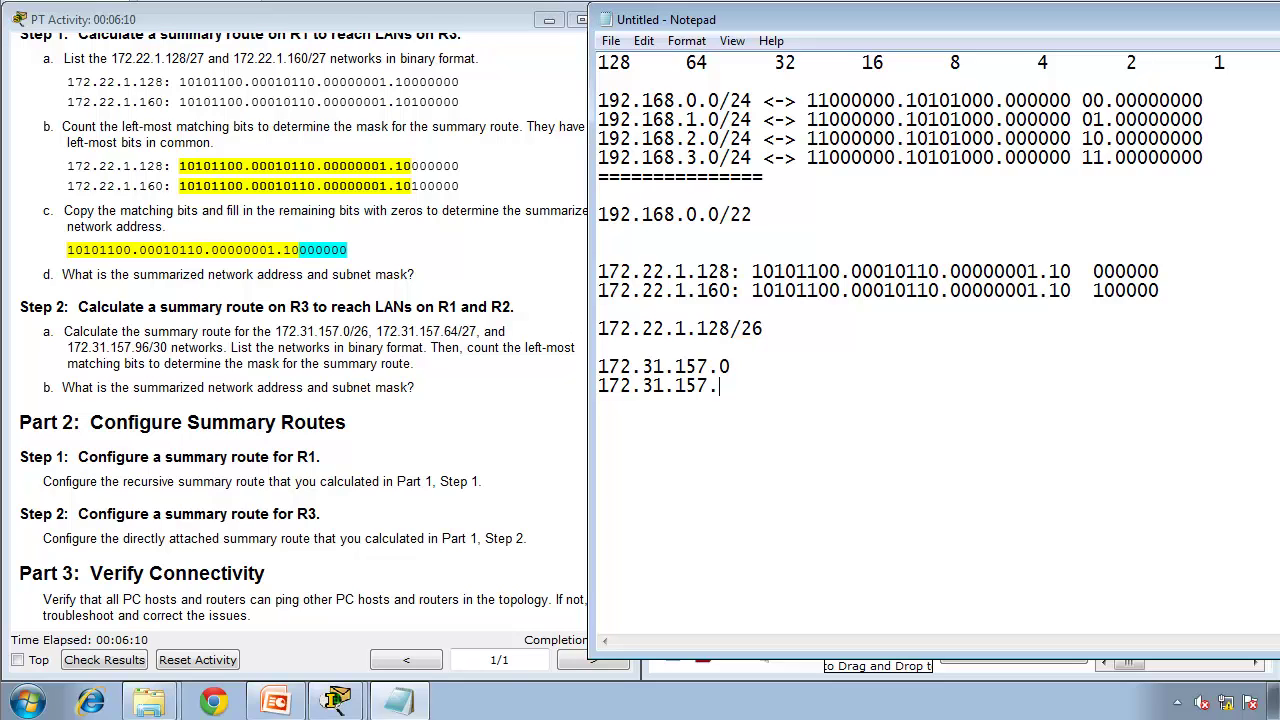
pyautogui.write('64')
pyautogui.press('Return')
pyautogui.write('172.')
pyautogui.write('31.157')
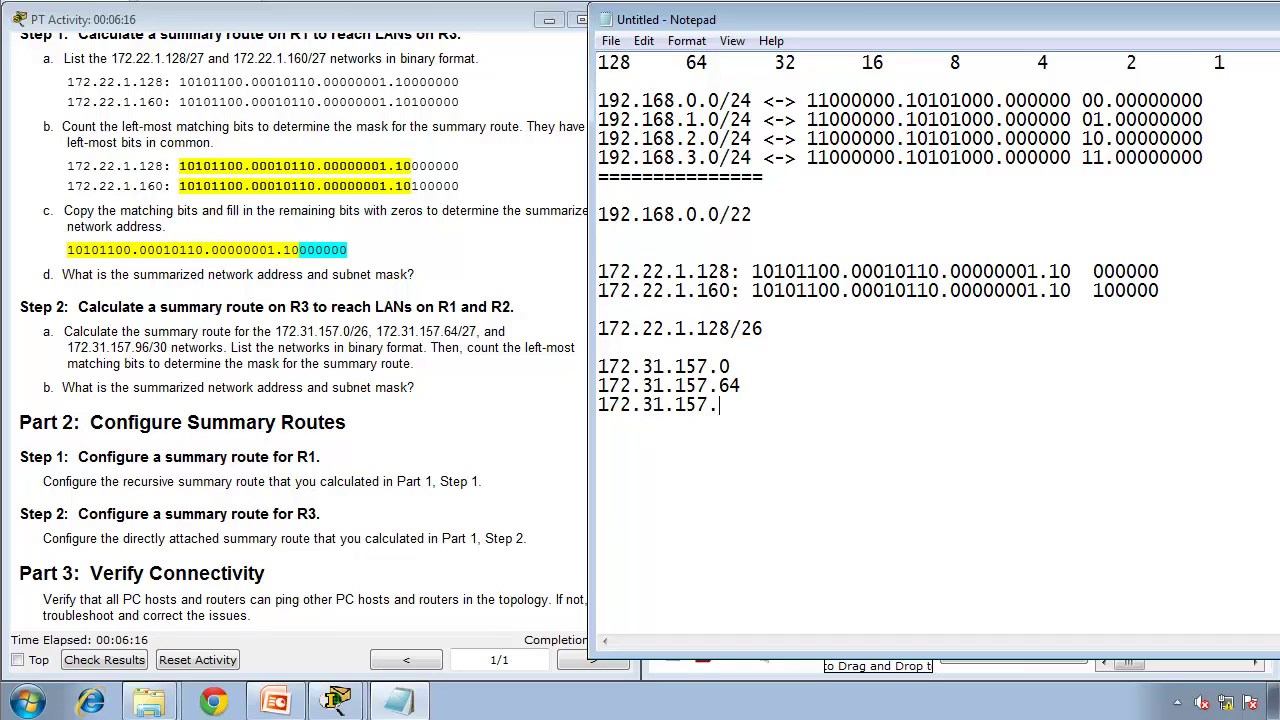
pyautogui.write('.96/30')
# - Append the prefix /27 to the 172.31.157.64 network and /26 to the 172.31.157.0 network
pyautogui.press('Up')
pyautogui.write('/27')
pyautogui.click(769, 361)
pyautogui.write('/26')
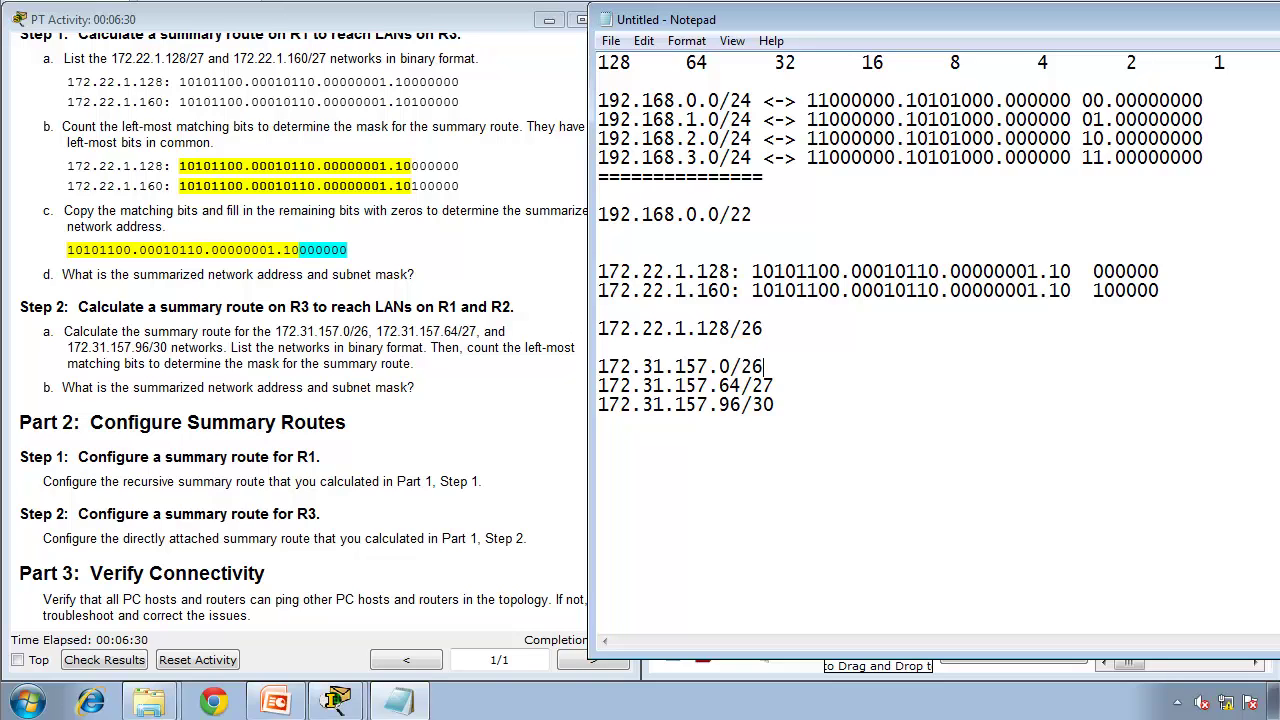
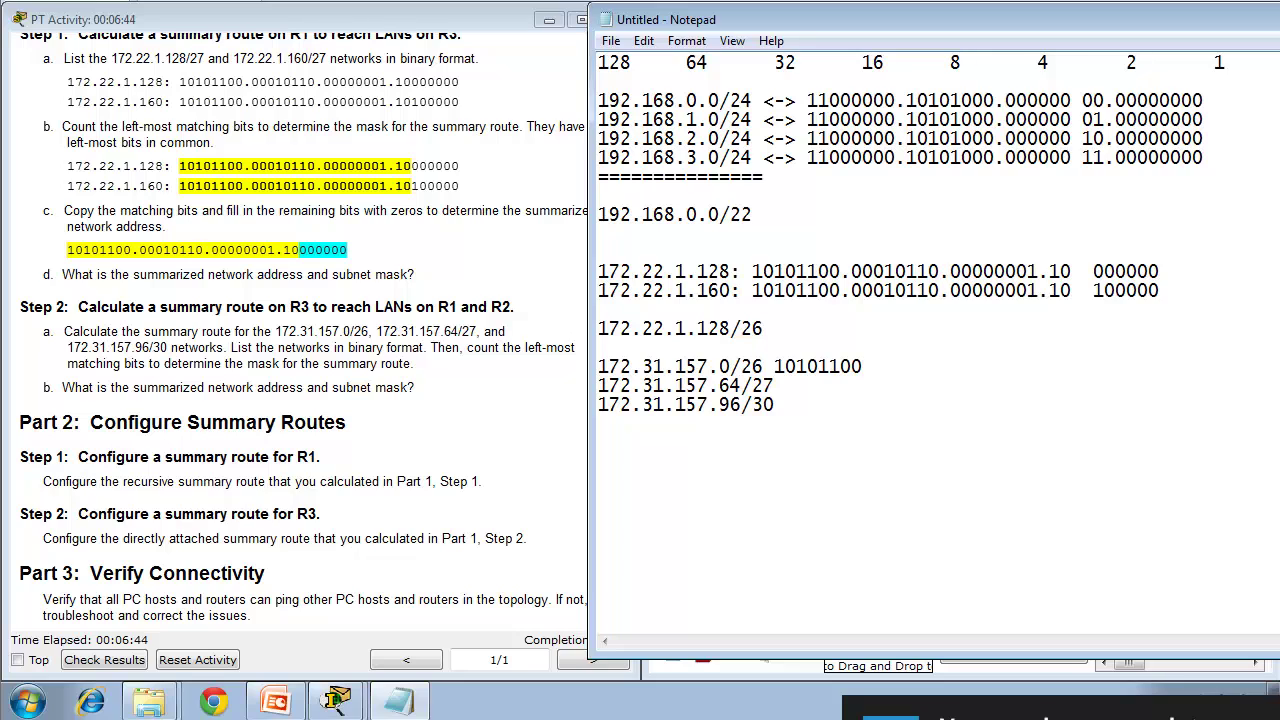
# - Write the first two octets of 172.31.157.0/26 in binary as 10101100.00011111 and start the third octet with 1001
pyautogui.write('.')
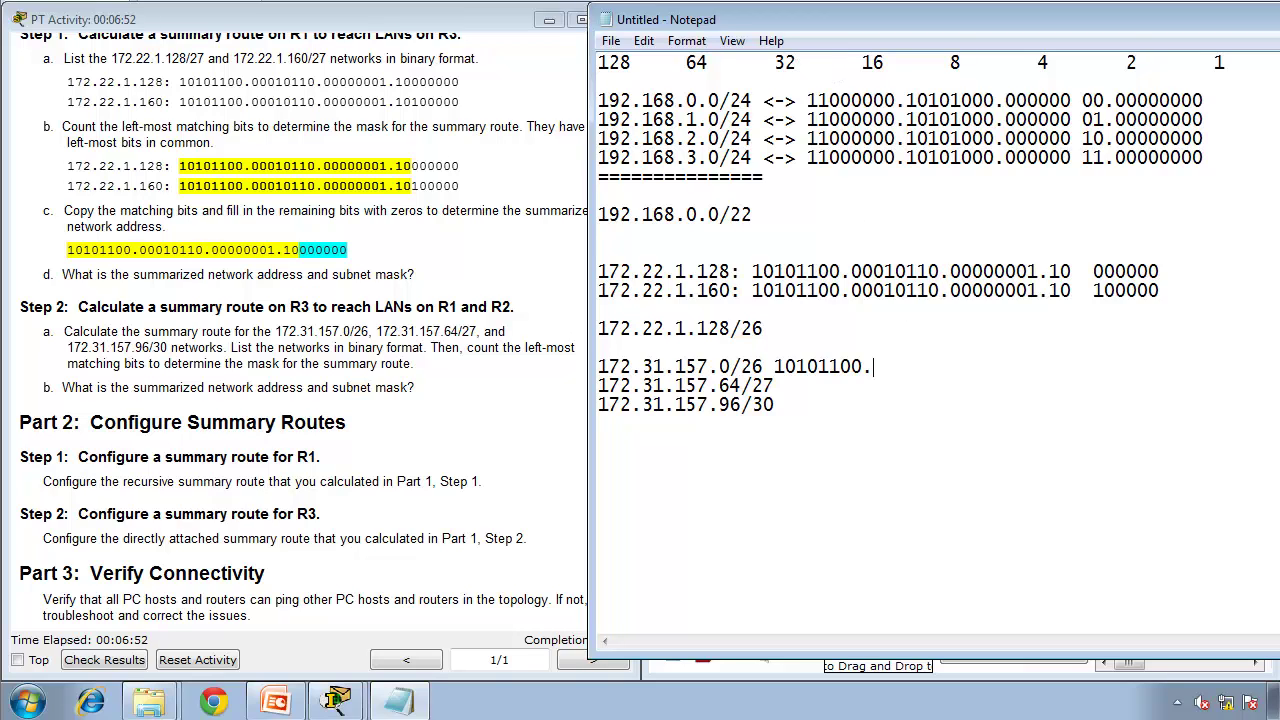
pyautogui.write('00011111.')
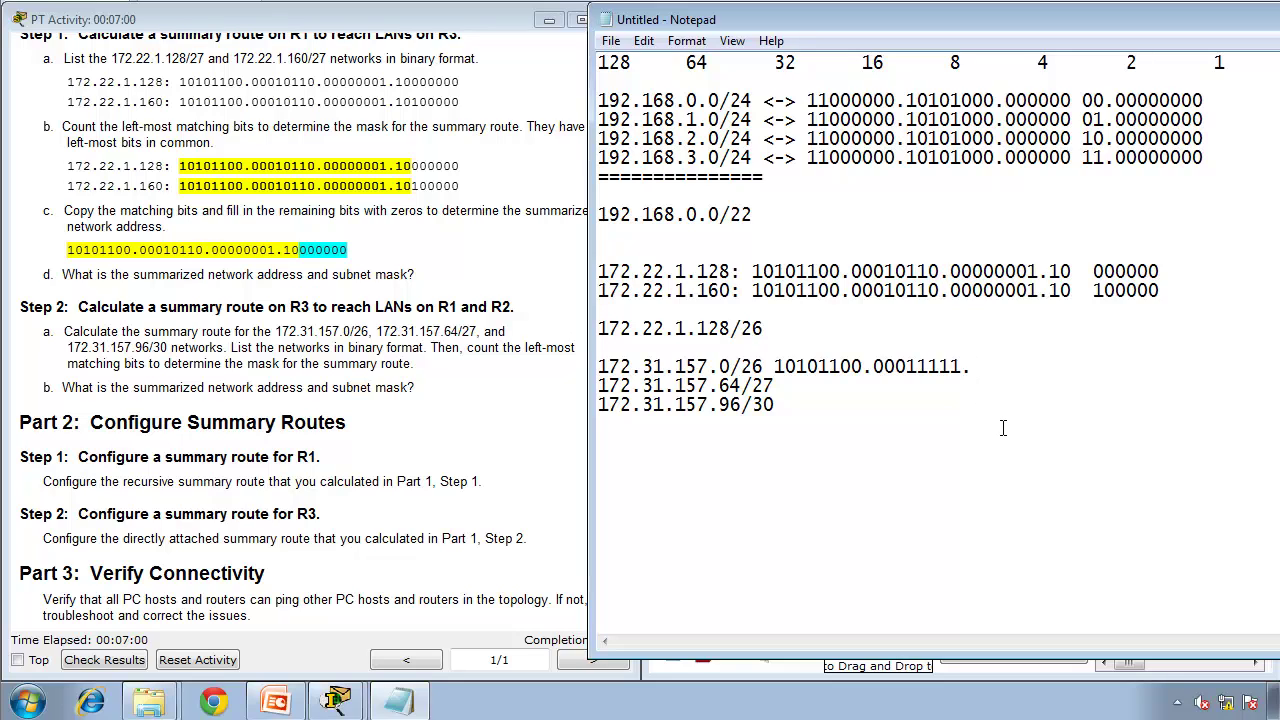
pyautogui.write('1')
pyautogui.write('0')
pyautogui.write('00')
pyautogui.write('1')
# - Work out a scratch sum below the networks, adding 128 and 16 and writing 144 under a dashed line
pyautogui.write('128')
pyautogui.write('26')
pyautogui.press('BackSpace')
pyautogui.press('BackSpace')
pyautogui.write('16')
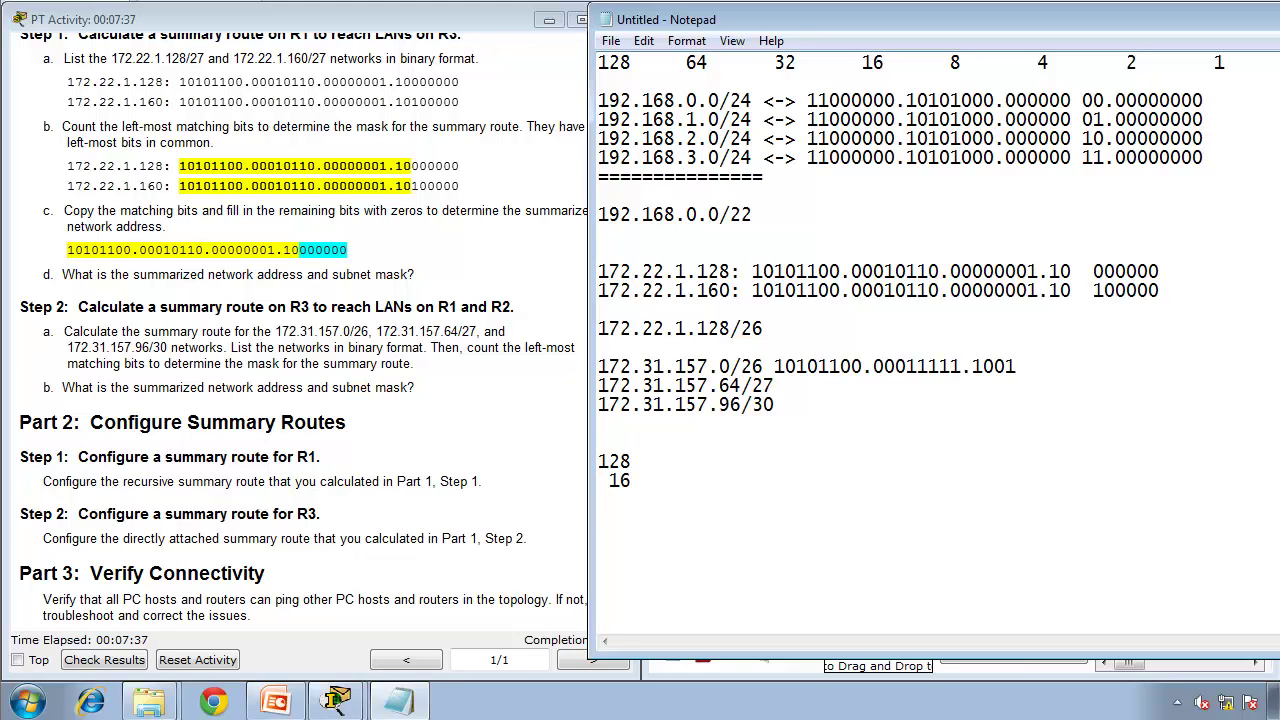
pyautogui.press('Return')
pyautogui.write('---- ')
pyautogui.write('11')
pyautogui.press('BackSpace')
pyautogui.write('44')
# - Extend the scratch sum with 8 and 4 and write 156 under a second dashed line
pyautogui.press('Return')
pyautogui.write('8   ')
pyautogui.write('4 ')
pyautogui.write('----')
pyautogui.press('Return')
pyautogui.write('156')
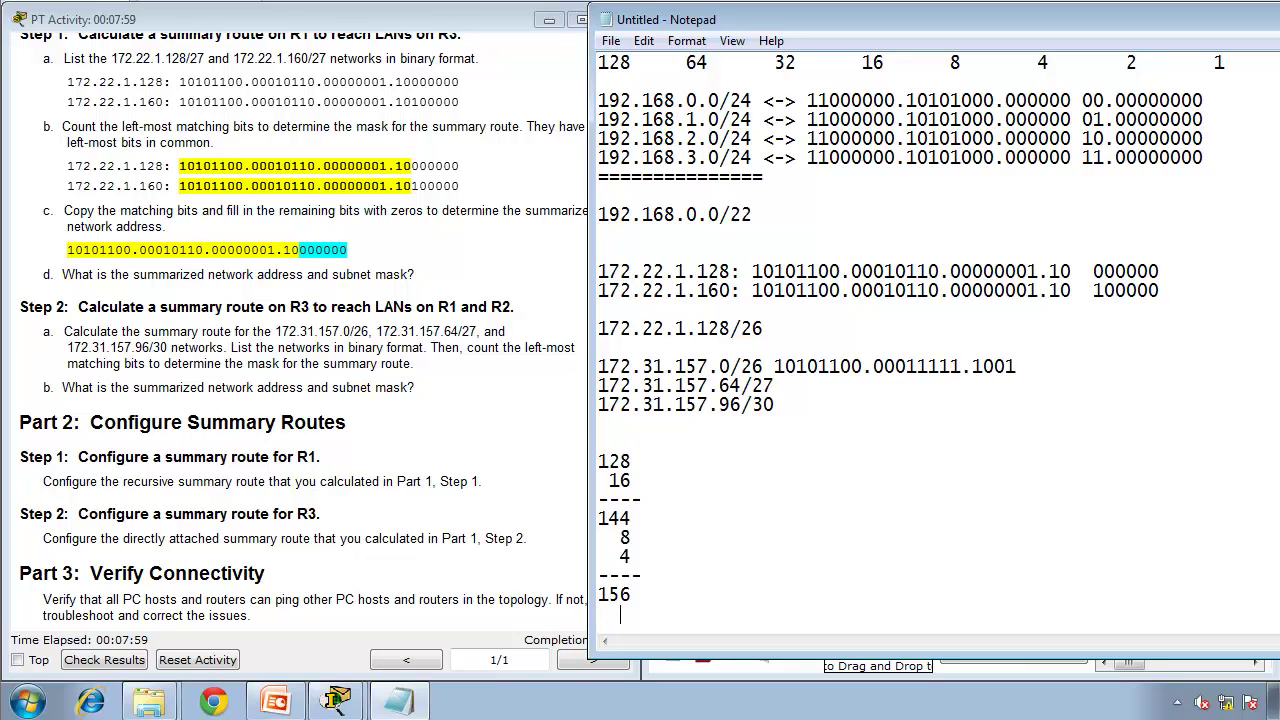
# - Complete the binary of 172.31.157.0/26 so it ends in 10011101.00000000, and indent the binary away from the network address
pyautogui.write('11101.000')
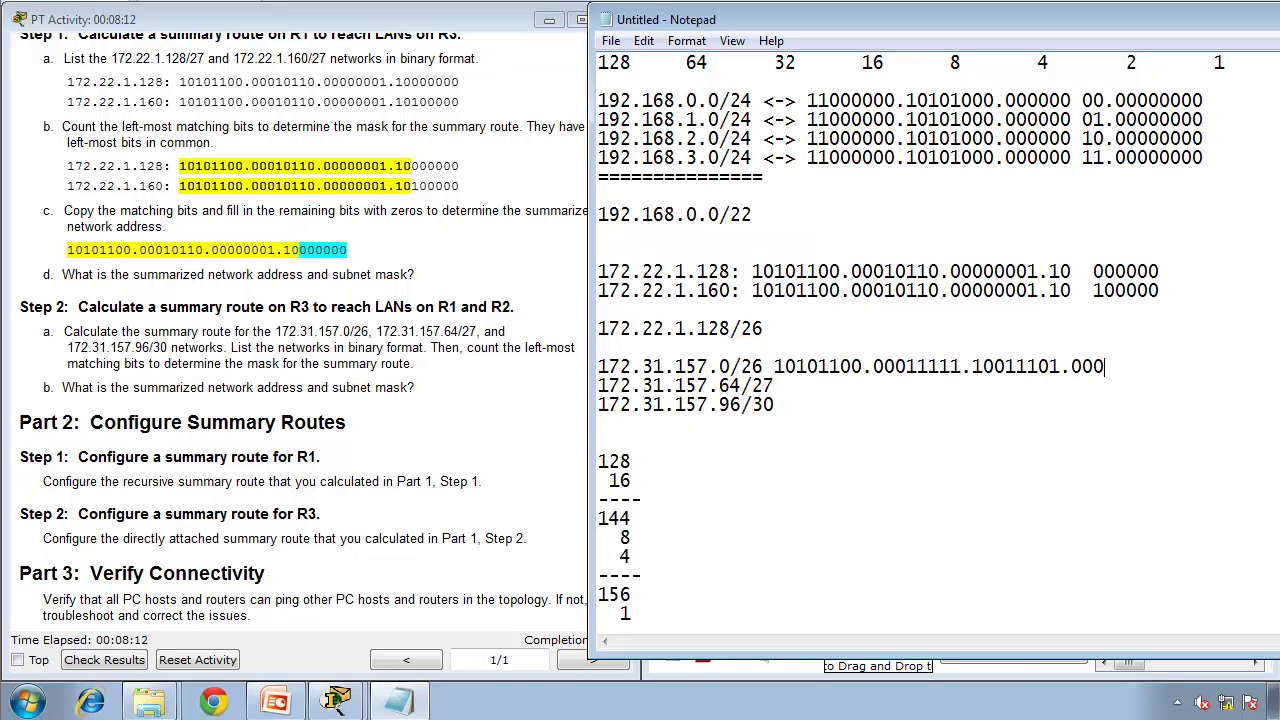
pyautogui.write('00000')
pyautogui.press('Tab')
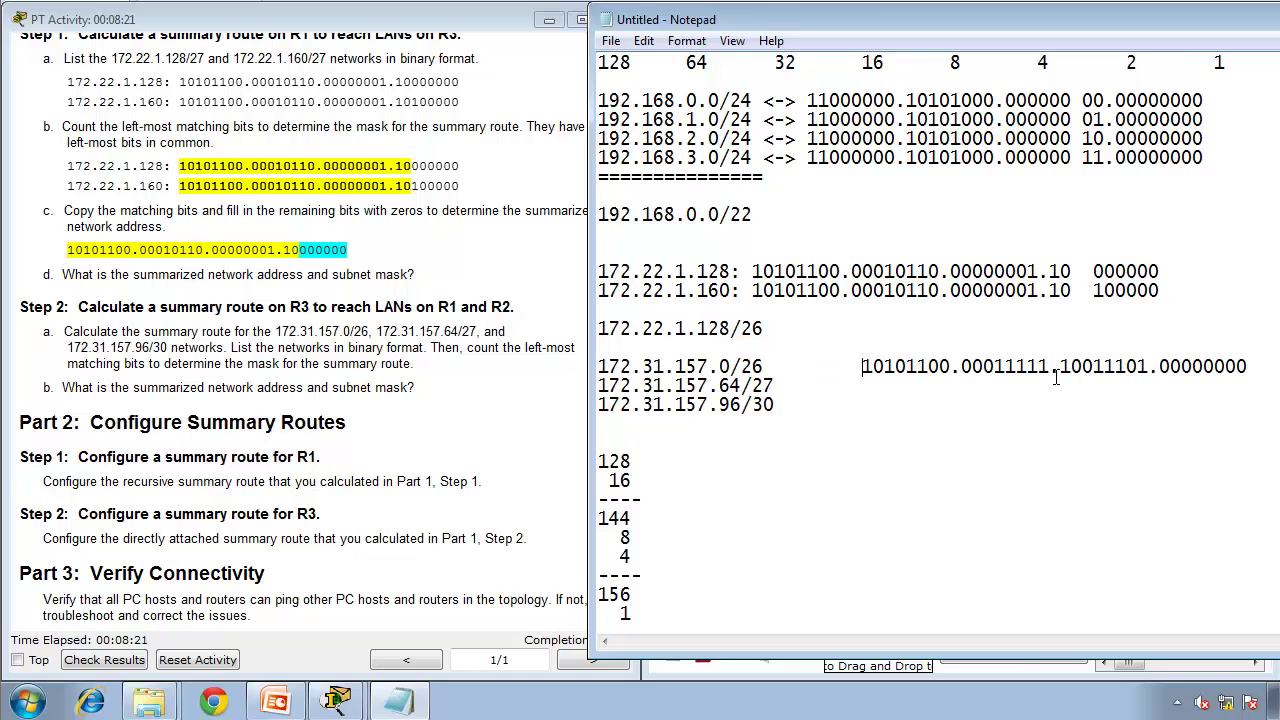
# - Copy the first three binary octets of 172.31.157.0/26 to the 172.31.157.64/27 and 172.31.157.96/30 lines, aligned under the original
pyautogui.hotkey('shift', 'Right')
pyautogui.hotkey('shift', 'Right')
pyautogui.hotkey('shift', 'Right')
pyautogui.hotkey('shift', 'Right')
pyautogui.hotkey('shift', 'Right')
pyautogui.hotkey('shift', 'Right')
pyautogui.hotkey('shift', 'Right')
pyautogui.hotkey('shift', 'Right')
pyautogui.hotkey('shift', 'Right')
pyautogui.hotkey('shift', 'Right')
pyautogui.hotkey('shift', 'Right')
pyautogui.hotkey('shift', 'Right')
pyautogui.hotkey('shift', 'Right')
pyautogui.hotkey('shift', 'Right')
pyautogui.hotkey('shift', 'Right')
pyautogui.hotkey('shift', 'Right')
pyautogui.hotkey('shift', 'Right')
pyautogui.hotkey('shift', 'Right')
pyautogui.hotkey('shift', 'Right')
pyautogui.hotkey('shift', 'Right')
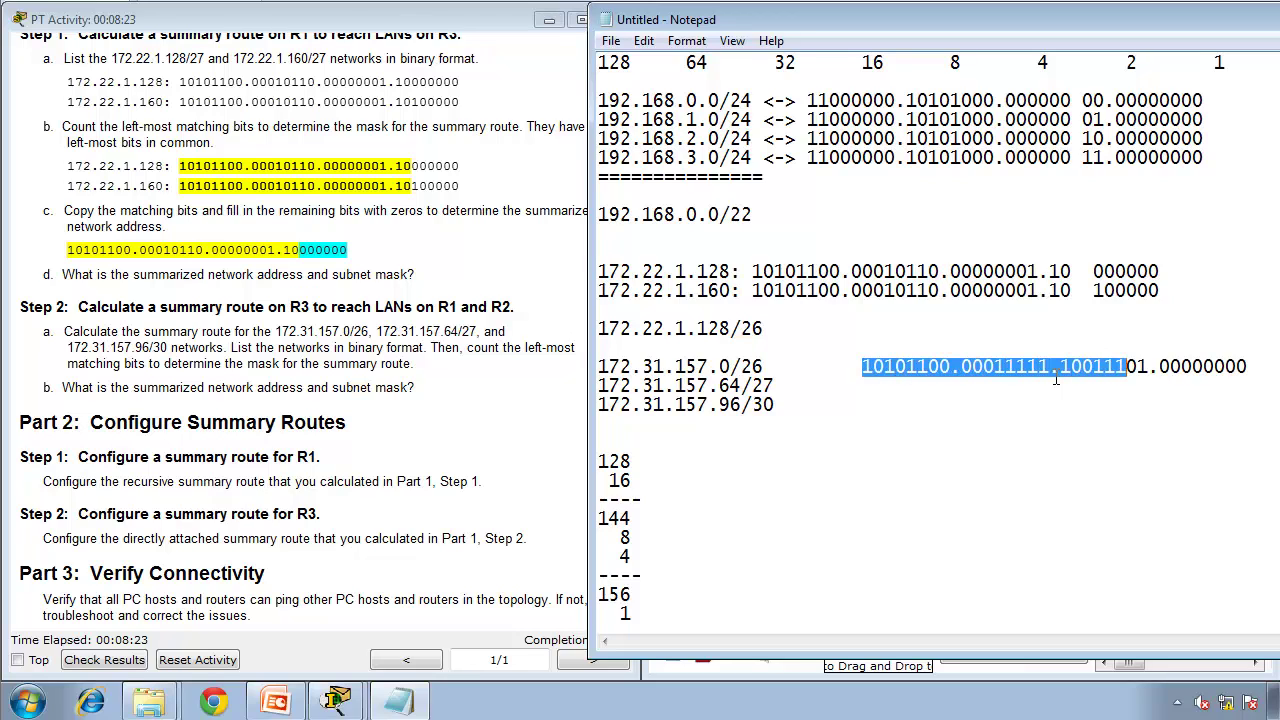
pyautogui.hotkey('shift', 'Right')
pyautogui.hotkey('shift', 'Right')
pyautogui.hotkey('shift', 'Right')
pyautogui.hotkey('ctrl', 'c')
pyautogui.press('Left')
pyautogui.press('Down')
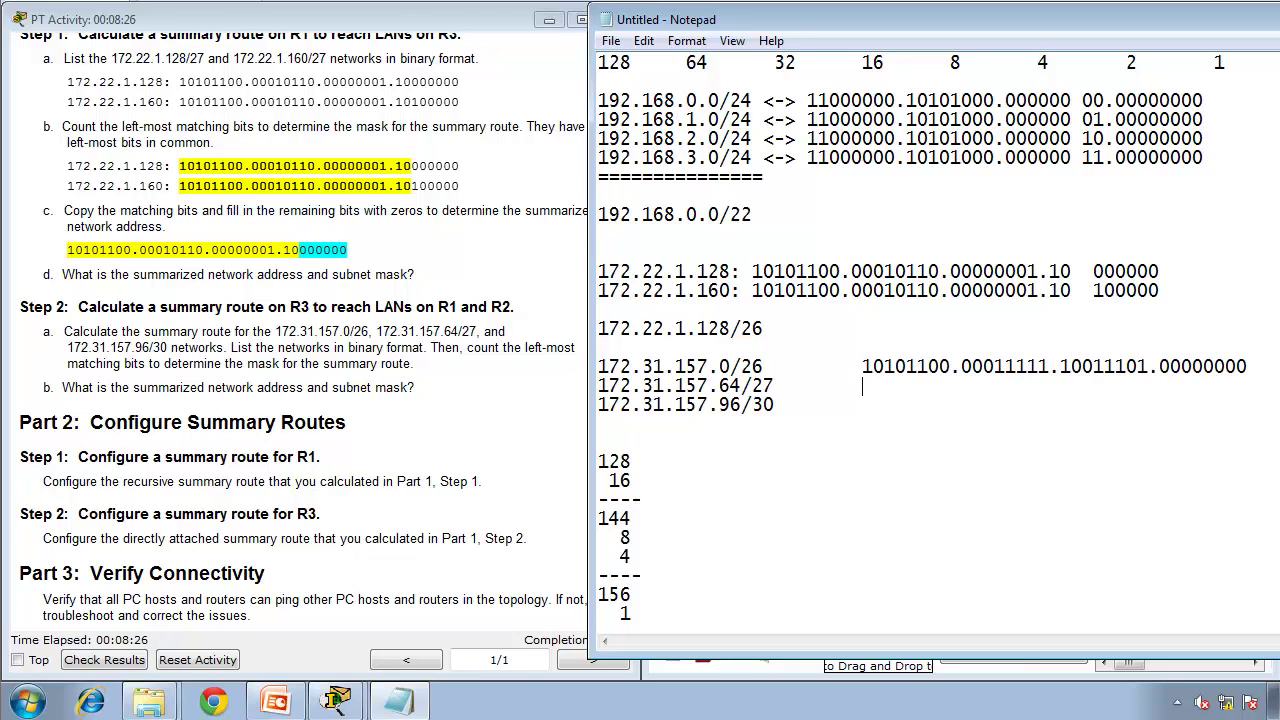
pyautogui.hotkey('ctrl', 'v')
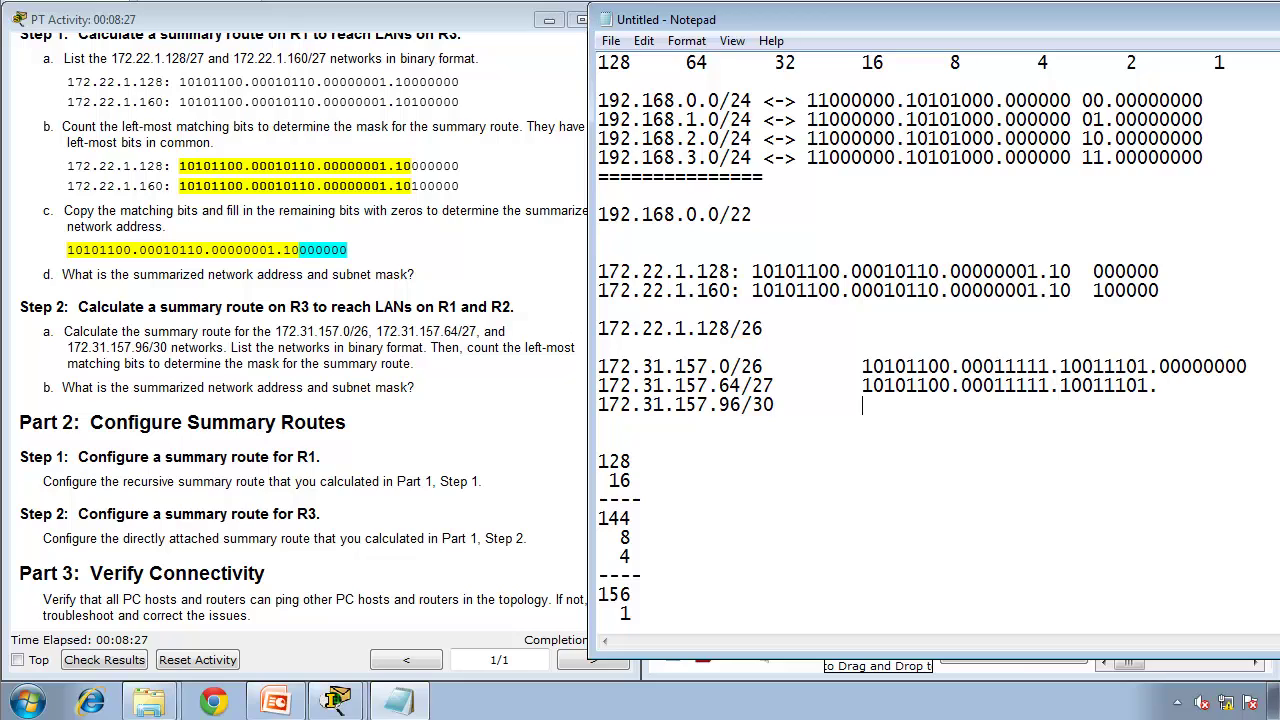
pyautogui.press('Down')
pyautogui.hotkey('ctrl', 'v')
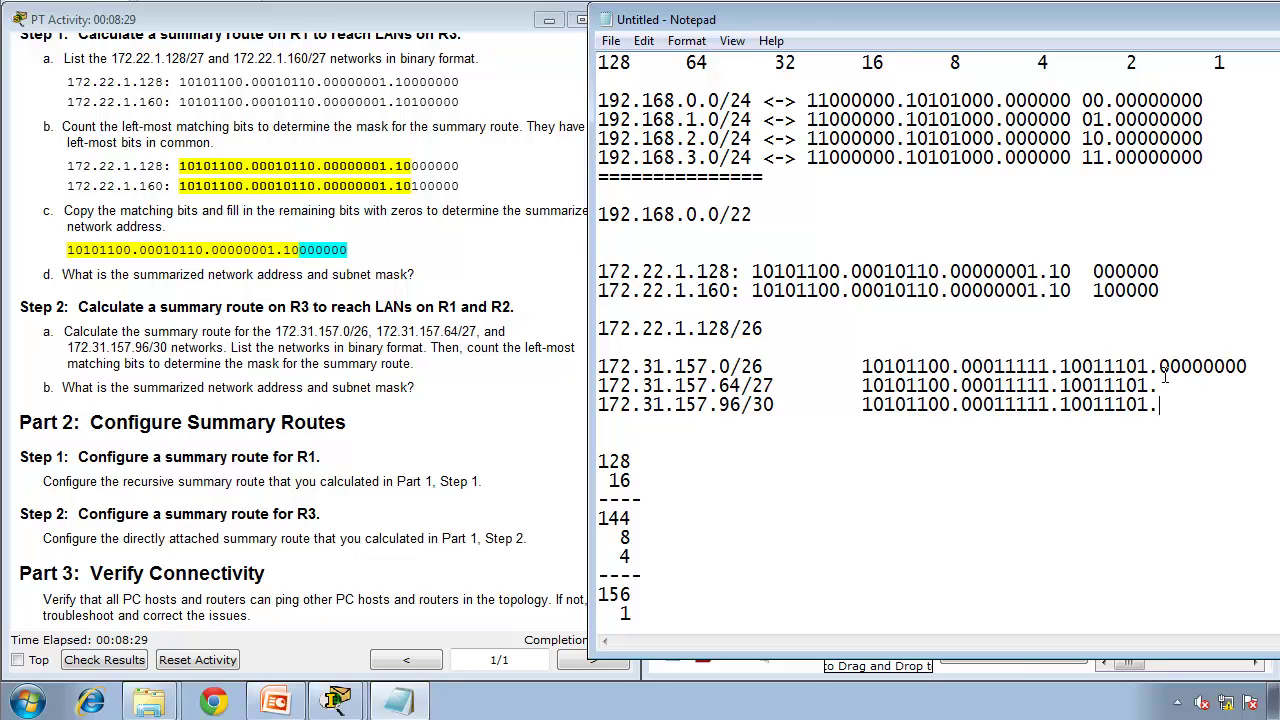
# - Add the fourth octet 01000000 to the 172.31.157.64/27 line and 01100000 to the 172.31.157.96/30 line
pyautogui.press('Up')
pyautogui.write('01000000')
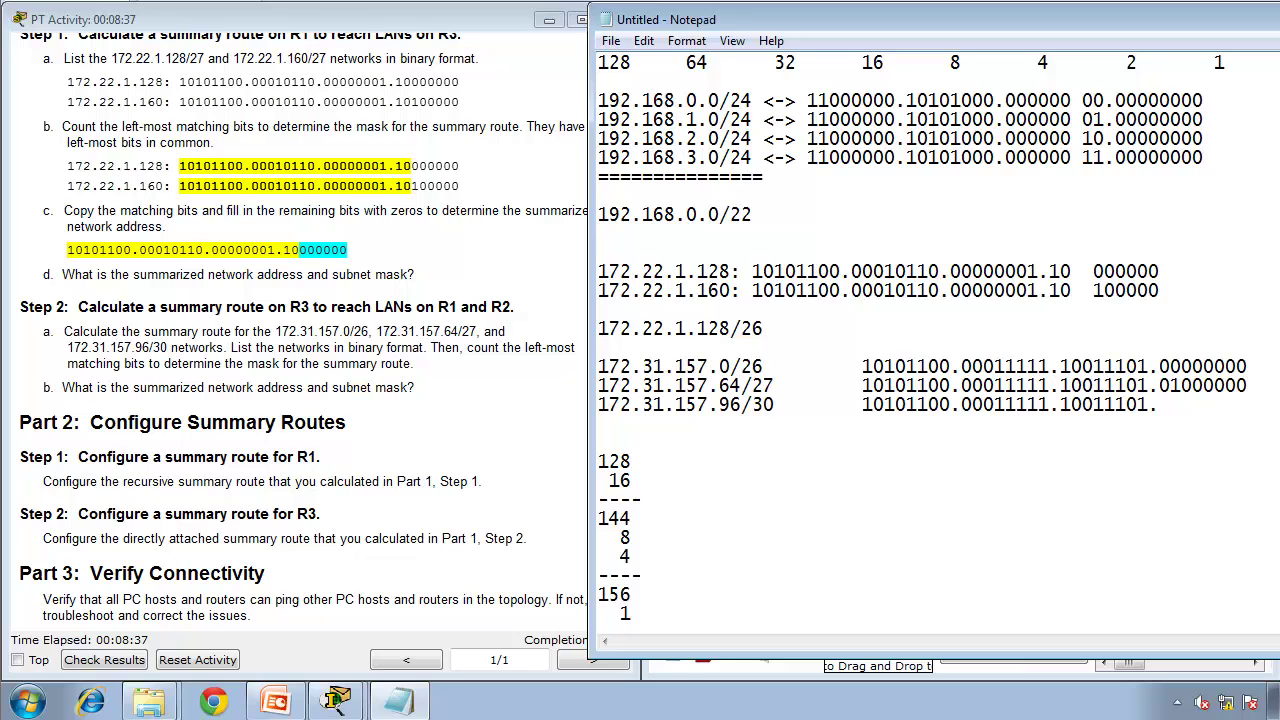
pyautogui.press('Up')
pyautogui.write('01100000')
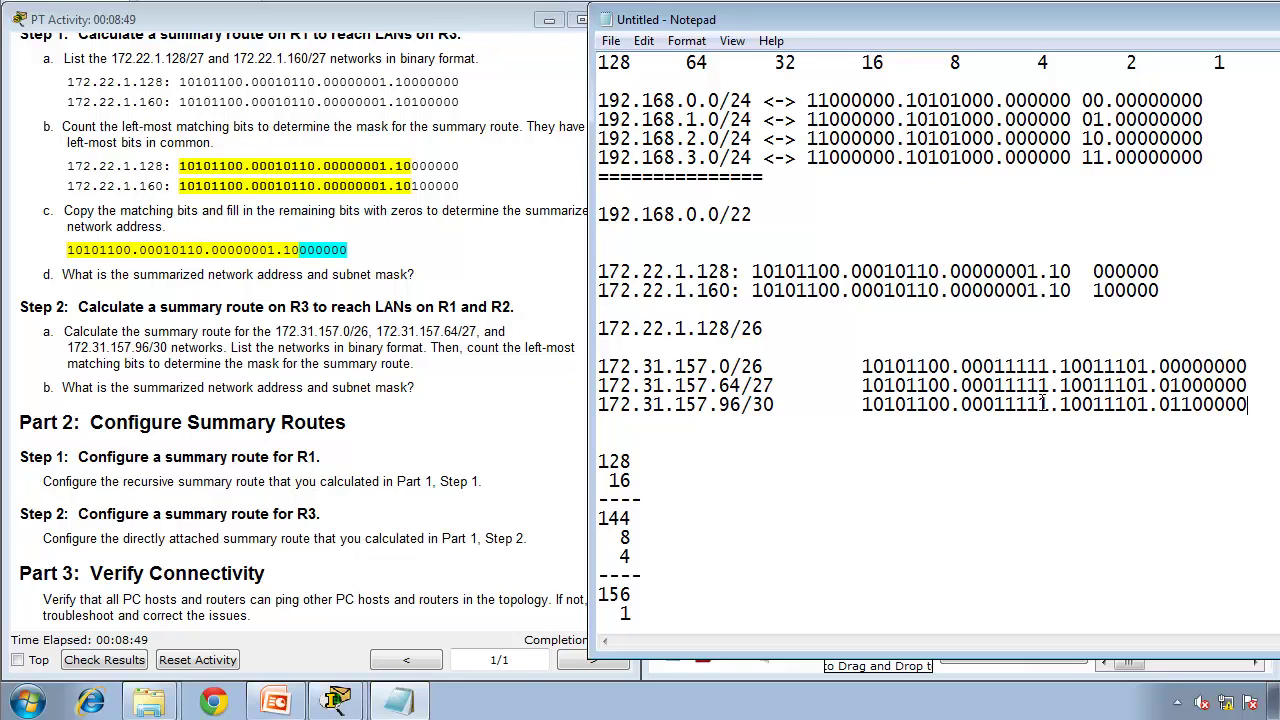
# - Separate the matching bits of the three 172.31.157 networks with two spaces after the first bit of the fourth octet
pyautogui.click(860, 370)
pyautogui.hotkey('shift', 'Home')
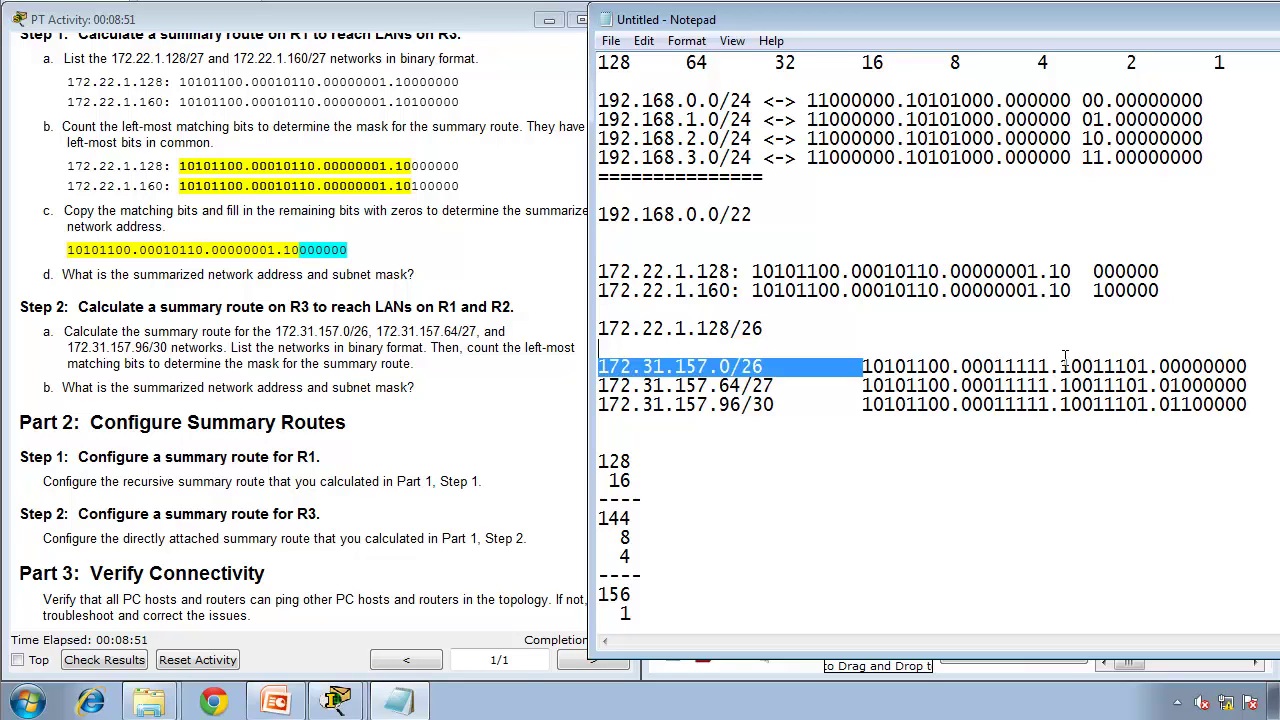
pyautogui.moveTo(862, 366); pyautogui.dragTo(1160, 366)
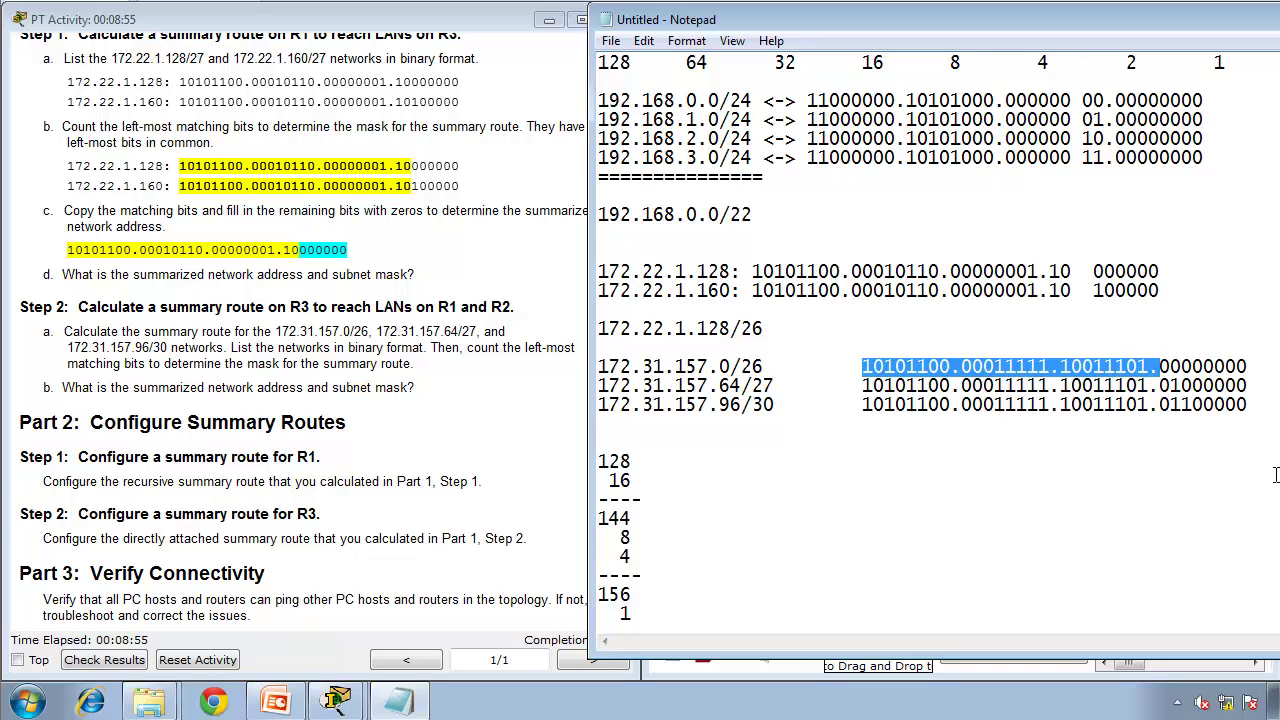
pyautogui.hotkey('shift', 'Right')
pyautogui.click(1172, 367)
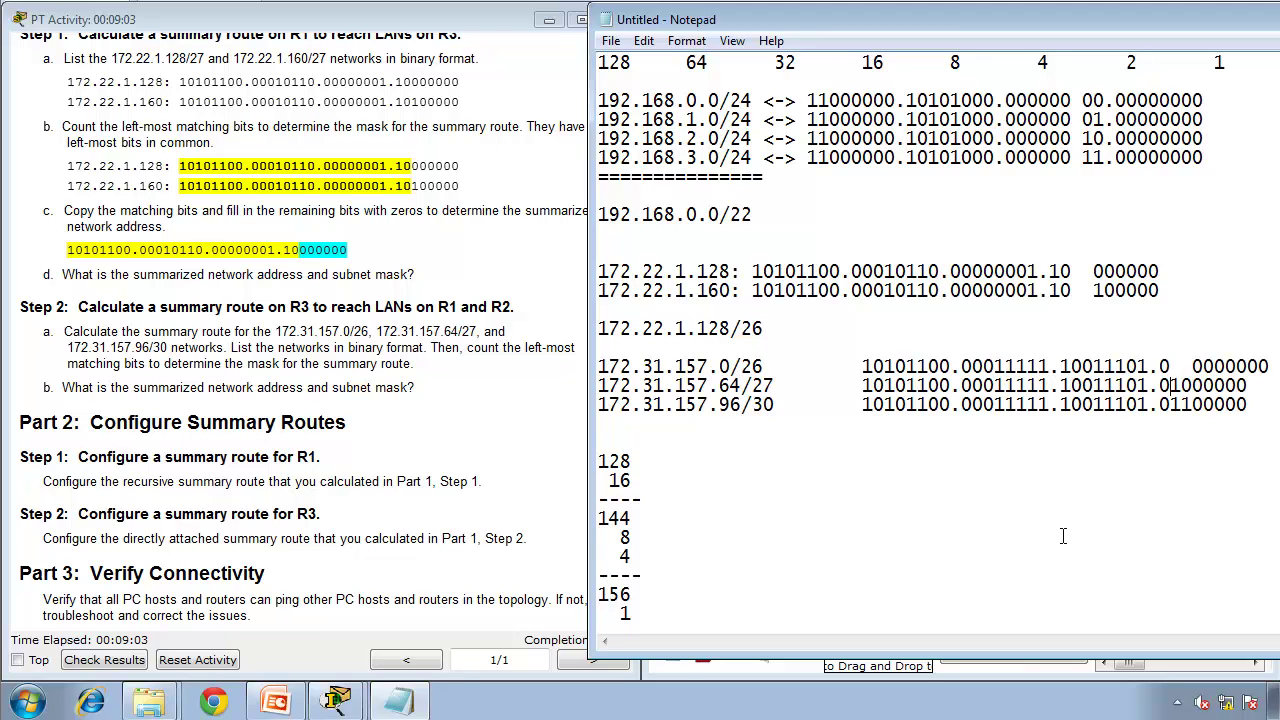
pyautogui.press('Down')
pyautogui.press('Left')
pyautogui.press('Left')
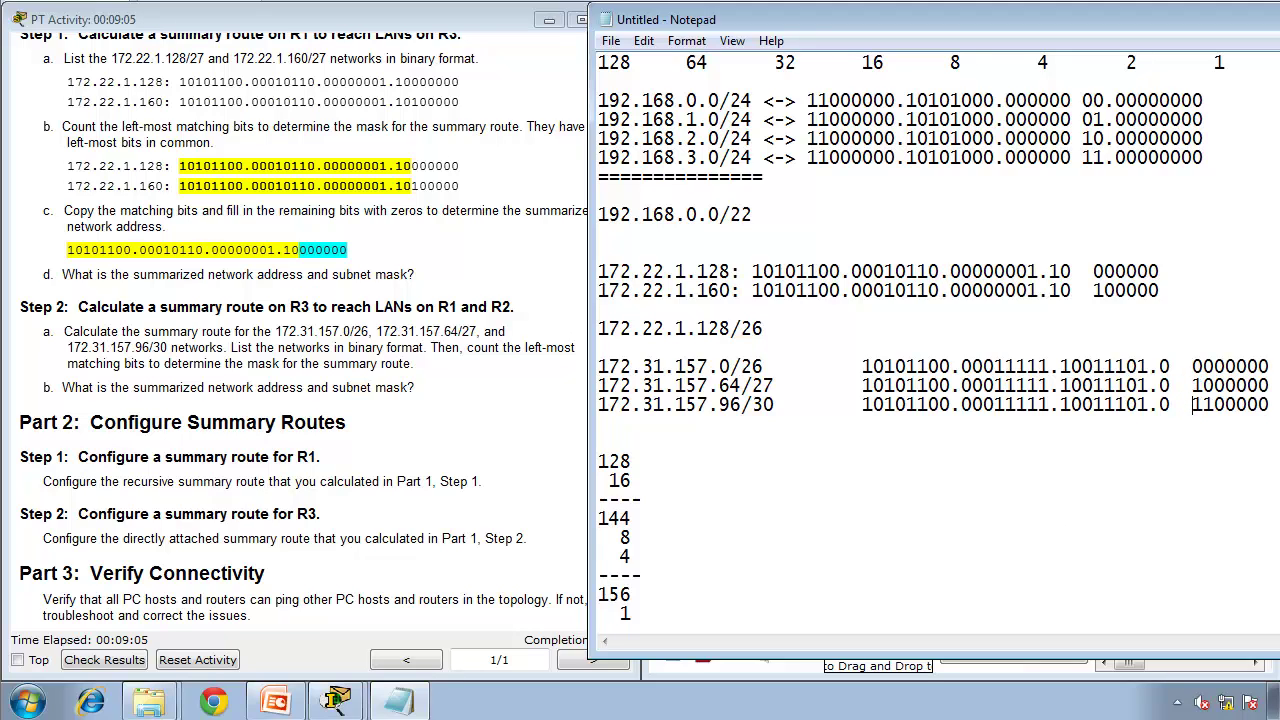
pyautogui.press('Down')
# - Count the matching bits of 172.31.157.96/30 up to the gap and write the prefix /25 below the networks
pyautogui.moveTo(863, 404); pyautogui.dragTo(1172, 404)
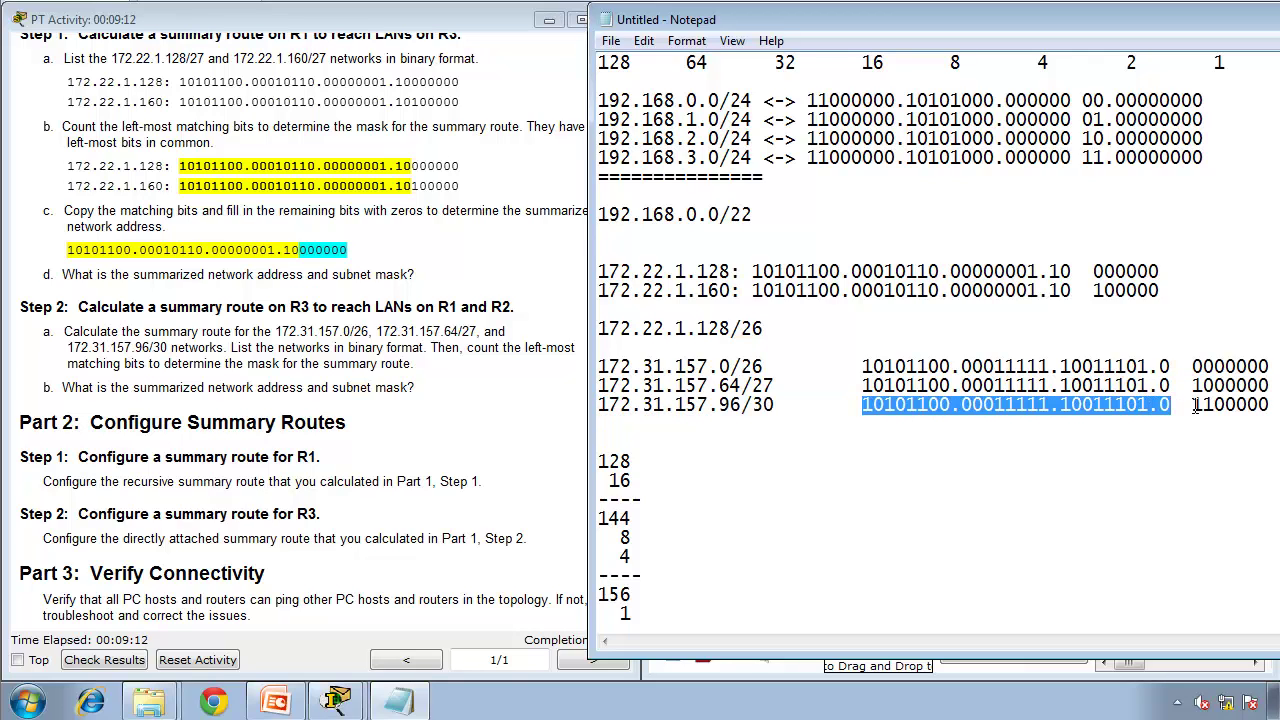
pyautogui.click(1085, 437)
pyautogui.write('/')
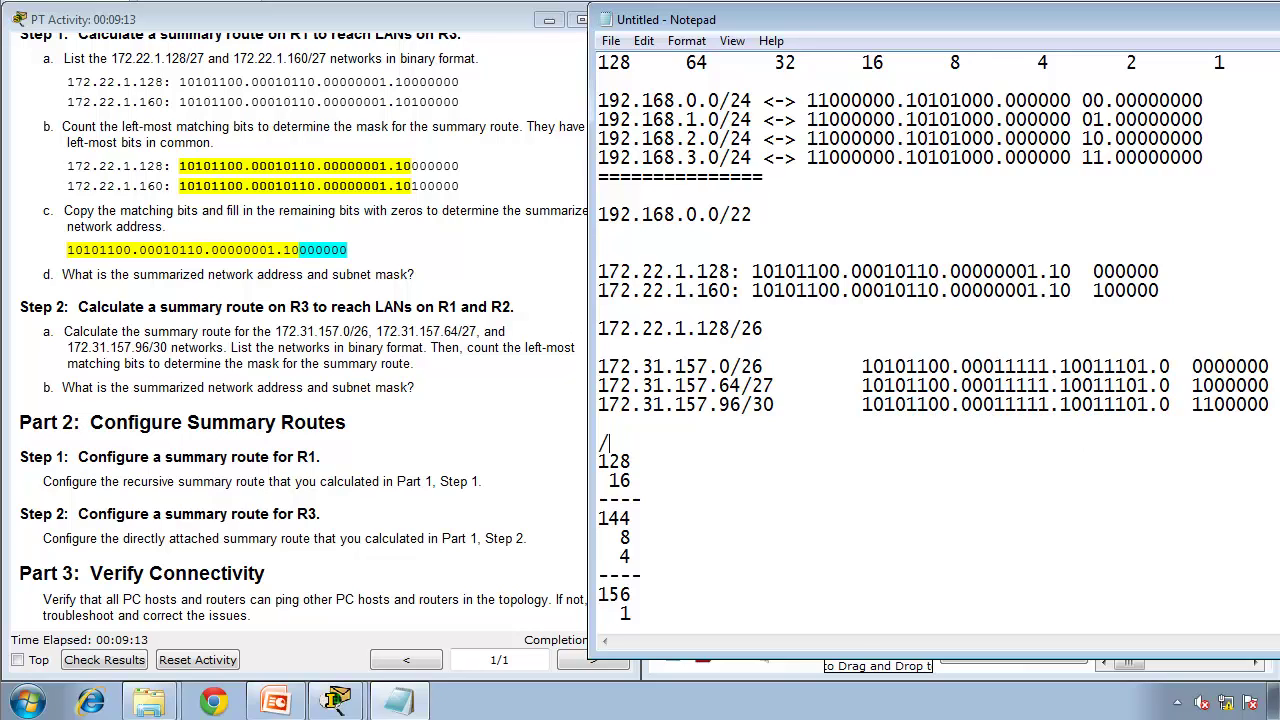
pyautogui.write('25')
# - Delete the whole scratch sum, from 128 down to the last 1, below the /25 prefix
pyautogui.press('Down')
pyautogui.hotkey('shift', 'Home')
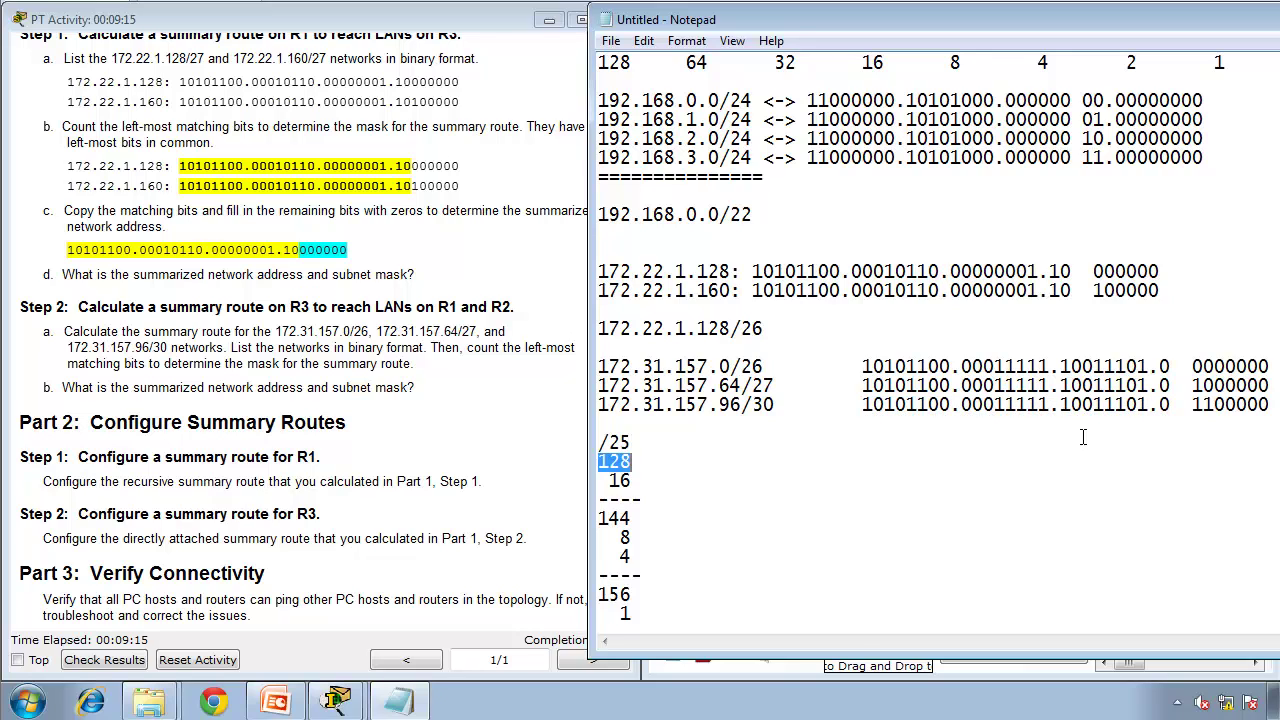
pyautogui.hotkey('shift', 'Down')
pyautogui.hotkey('shift', 'Down')
pyautogui.hotkey('shift', 'Down')
pyautogui.hotkey('shift', 'Down')
pyautogui.hotkey('shift', 'Down')
pyautogui.hotkey('shift', 'Down')
pyautogui.hotkey('shift', 'Down')
pyautogui.hotkey('shift', 'Down')
pyautogui.press('BackSpace')
pyautogui.press('BackSpace')
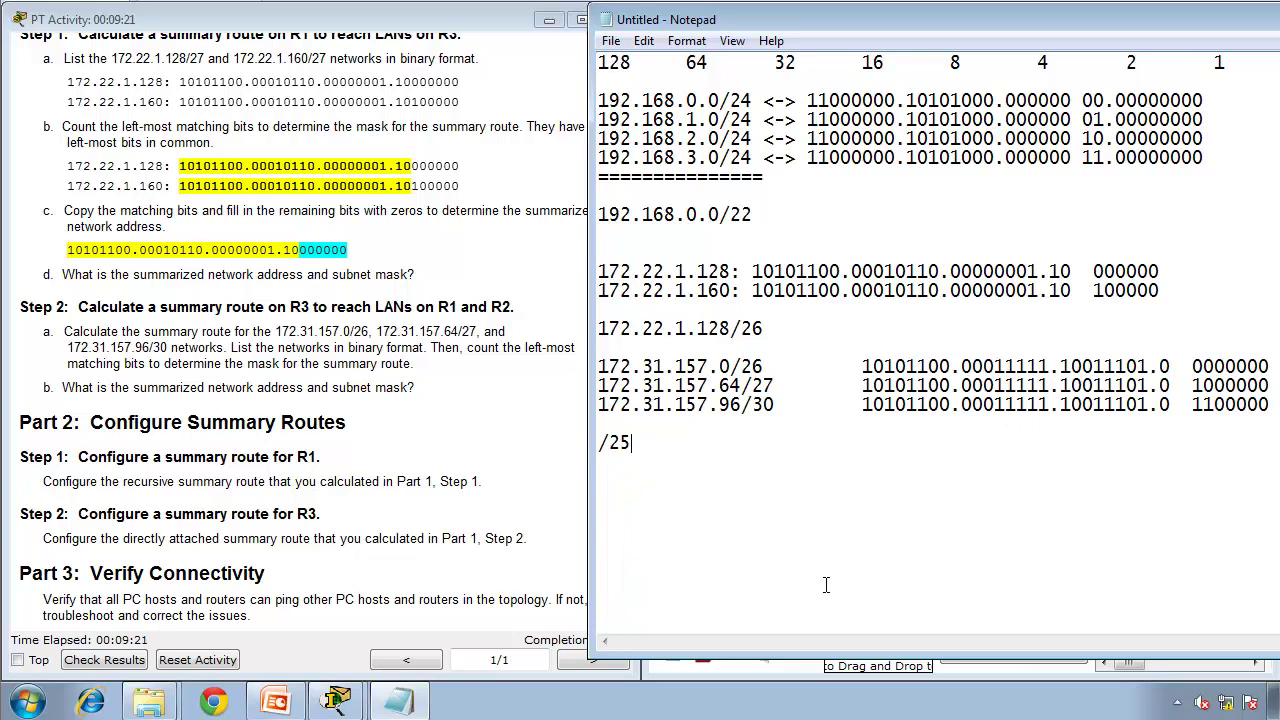
# - Write the summary network address 172.31.157.0 in front of /25, using the matching bits for the last octet
pyautogui.press('Left')
pyautogui.write('172.31.')
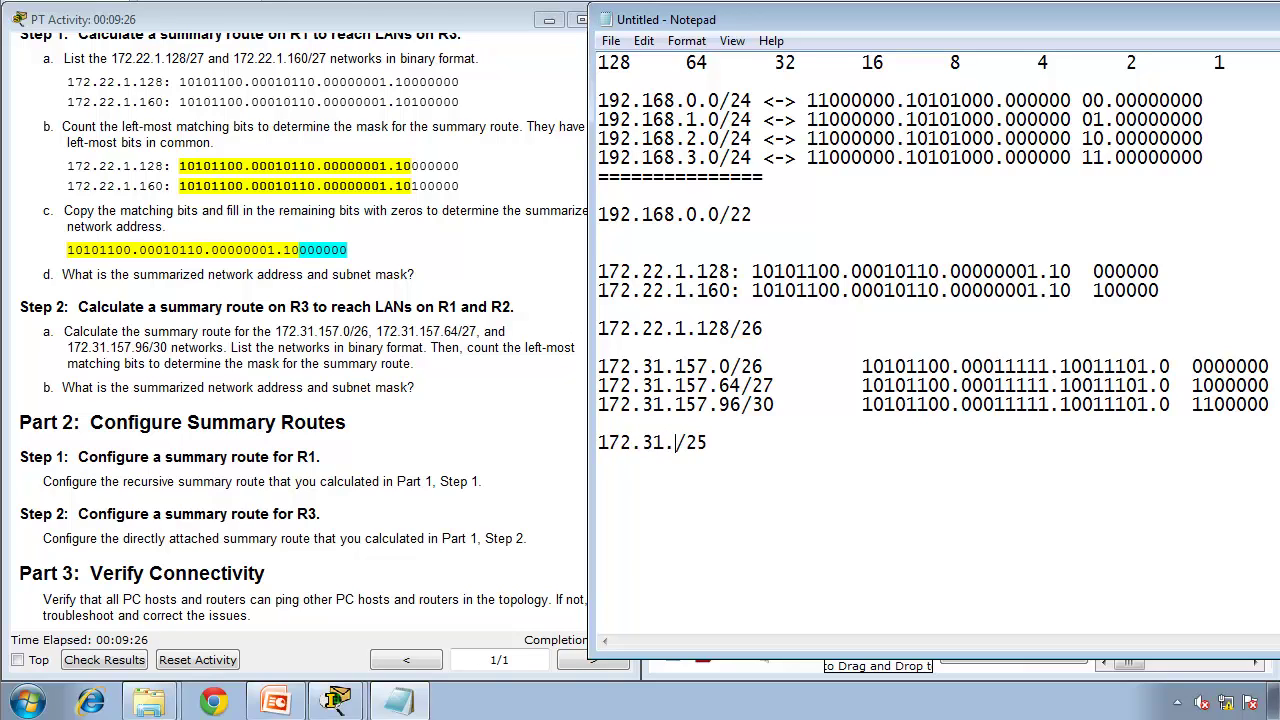
pyautogui.write('157.')
pyautogui.moveTo(1181, 366); pyautogui.dragTo(1148, 366)
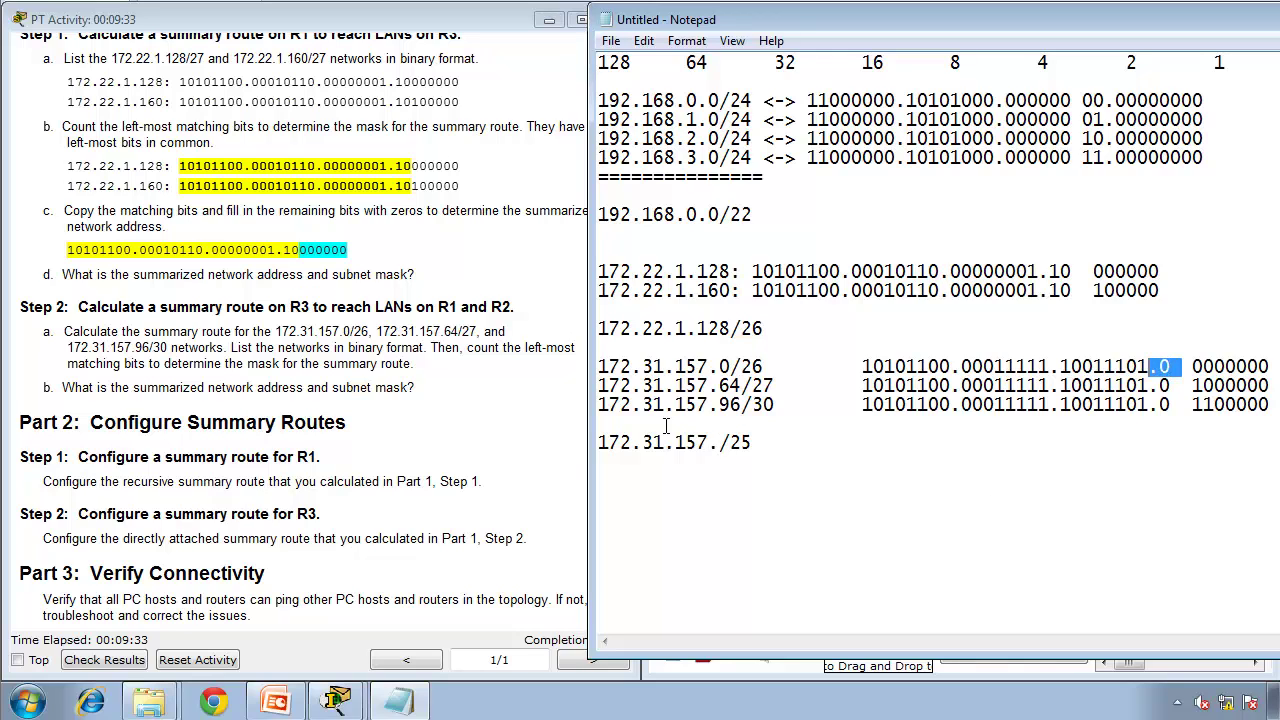
pyautogui.click(722, 441)
pyautogui.write('0')
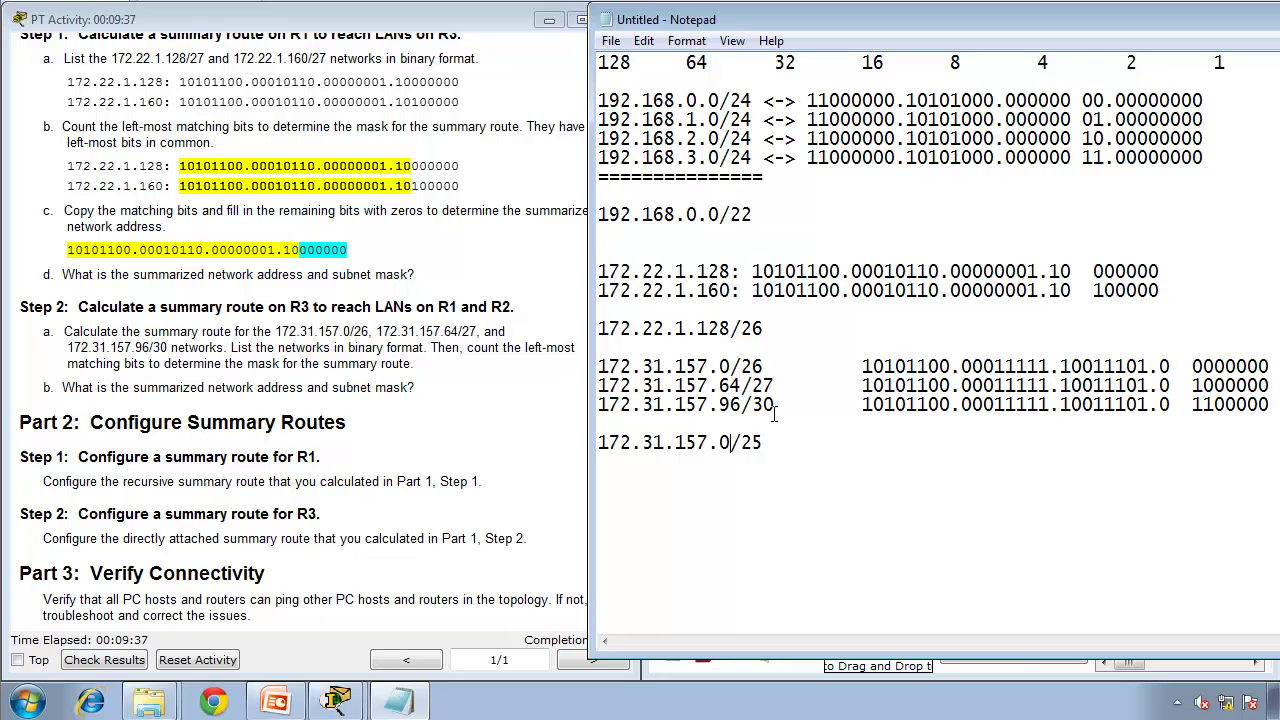
# - Compare the three networks with their summary route and write the subnet mask 255.255.255.128 beneath 172.31.157.0/25
pyautogui.moveTo(776, 404); pyautogui.dragTo(602, 372)
pyautogui.moveTo(766, 474); pyautogui.dragTo(607, 468)
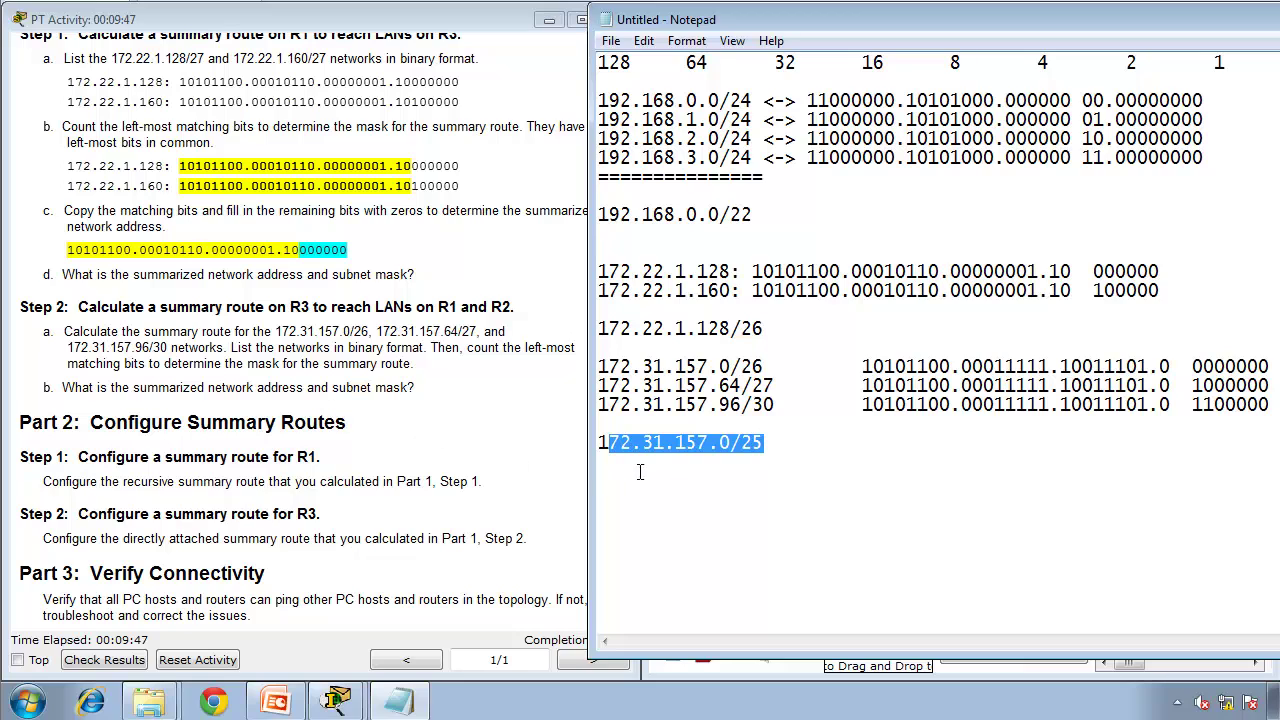
pyautogui.click(670, 462)
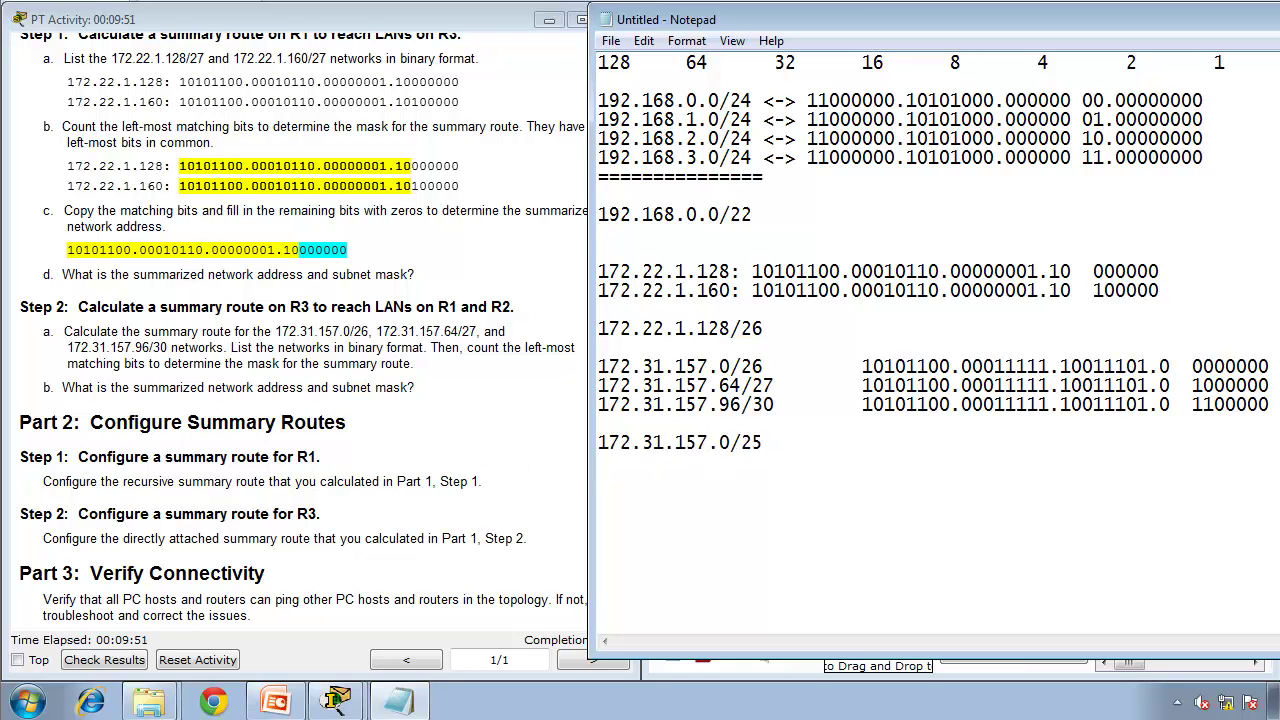
pyautogui.write('255.255.255.128')
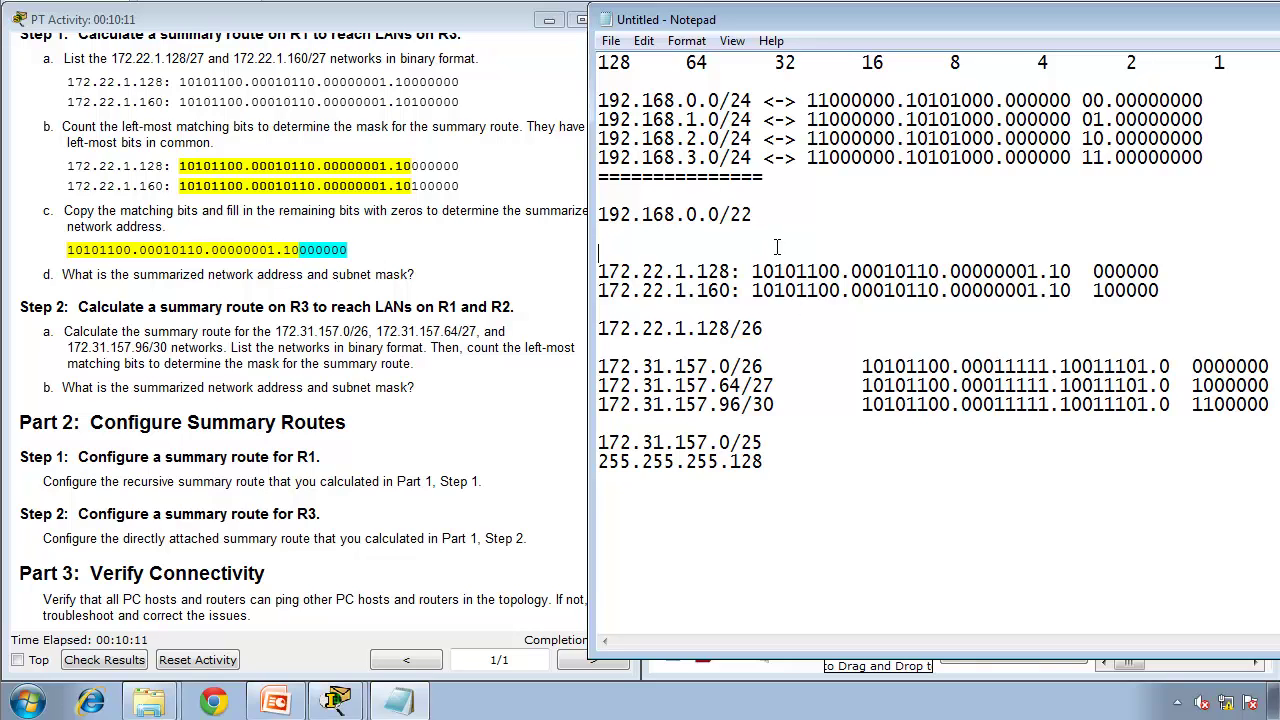
# - Insert a long run of blank lines between 192.168.0.0/22 and the 172.22.1.128 line to set the activity's calculations apart
pyautogui.press('Return')
pyautogui.press('Return')
pyautogui.press('Return')
pyautogui.press('Return')
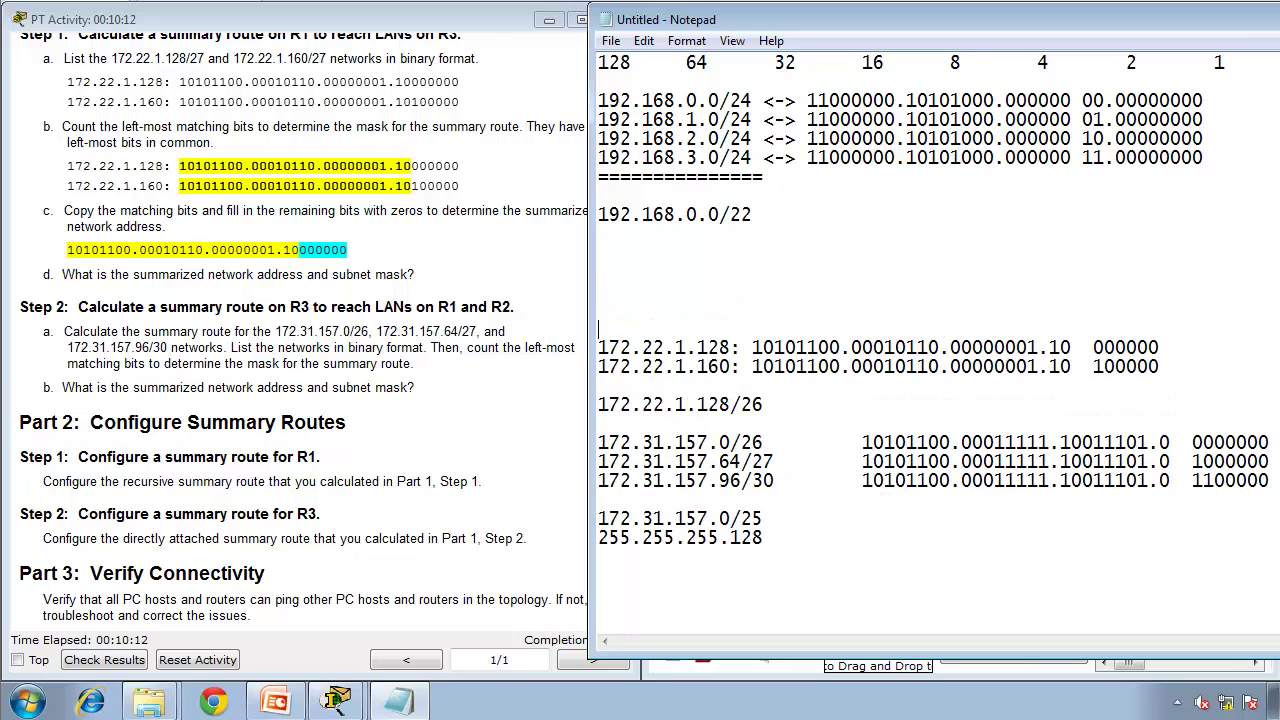
pyautogui.press('Return')
pyautogui.press('Return')
pyautogui.press('Return')
pyautogui.press('Return')
pyautogui.press('Return')
pyautogui.press('Return')
pyautogui.press('Return')
pyautogui.press('Return')
pyautogui.press('Return')
pyautogui.press('Return')
pyautogui.press('Return')
pyautogui.press('Return')
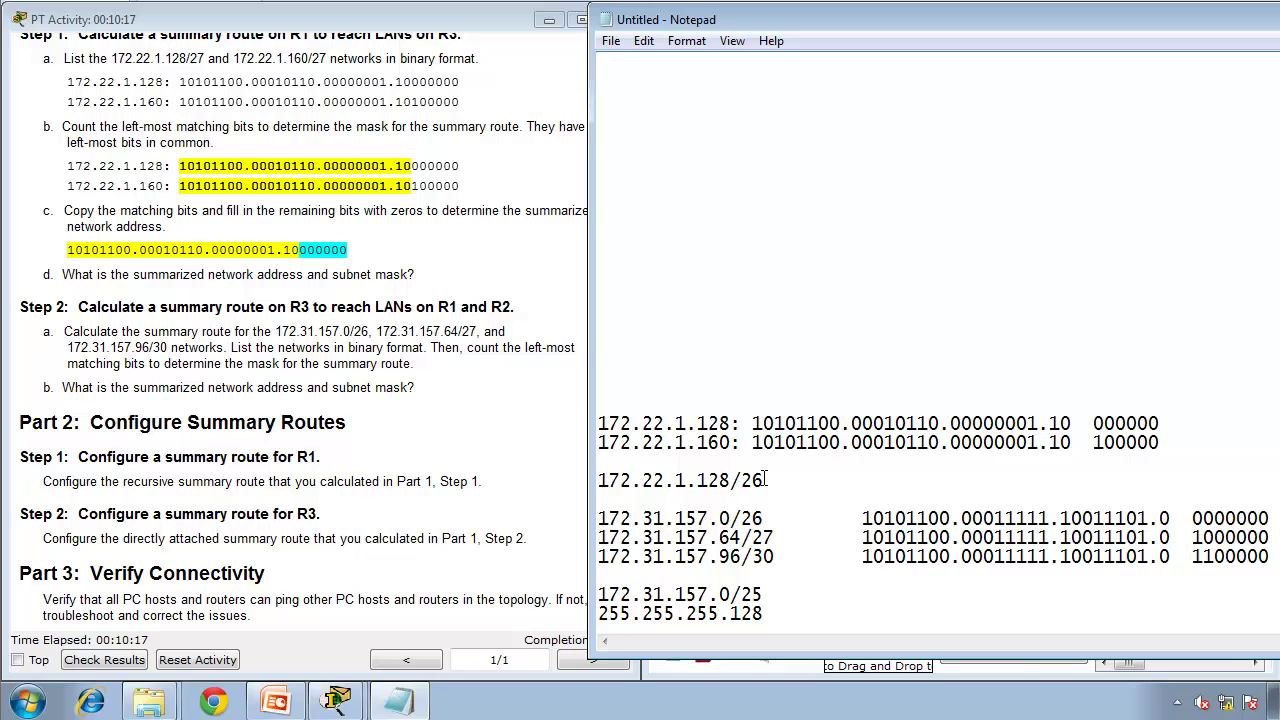
pyautogui.click(765, 480)
pyautogui.scroll(-5, 776, 535)
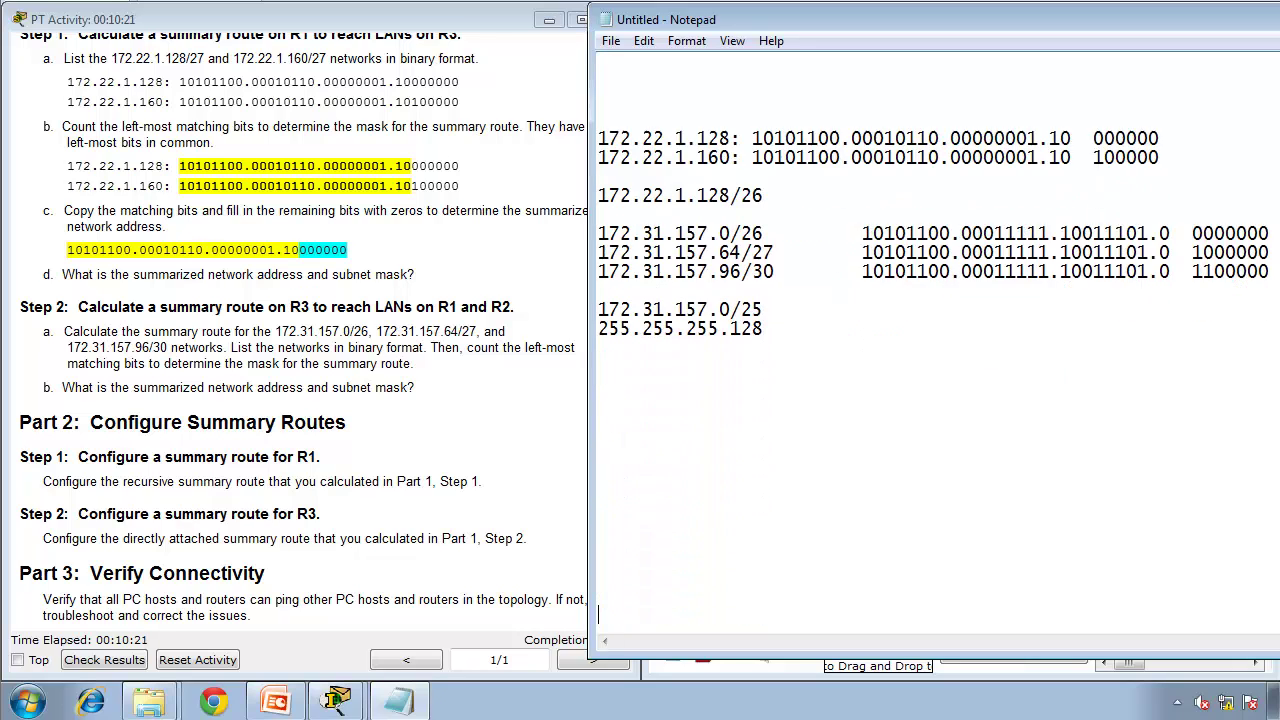
# - Select the R1 summary route 172.22.1.128/26 in Notepad, then switch to Packet Tracer's topology and open router R1's command line
pyautogui.moveTo(763, 195); pyautogui.dragTo(600, 196)
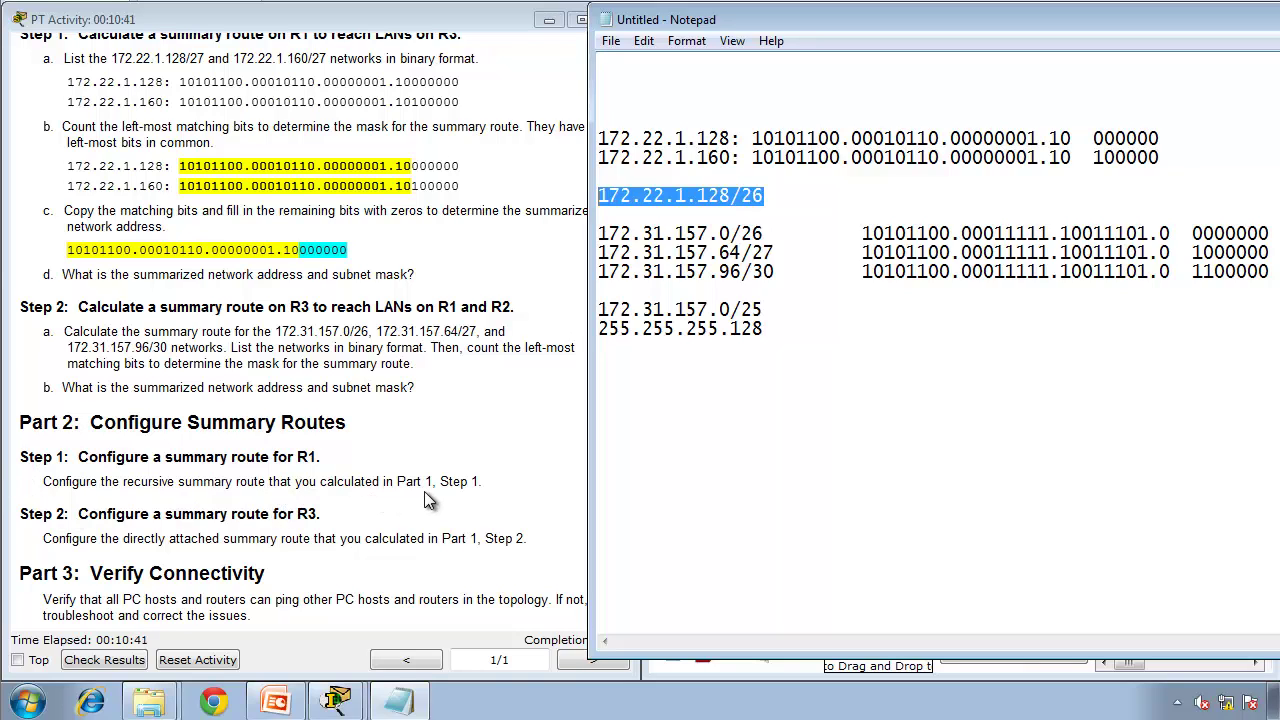
pyautogui.click(336, 700)
pyautogui.click(312, 655)
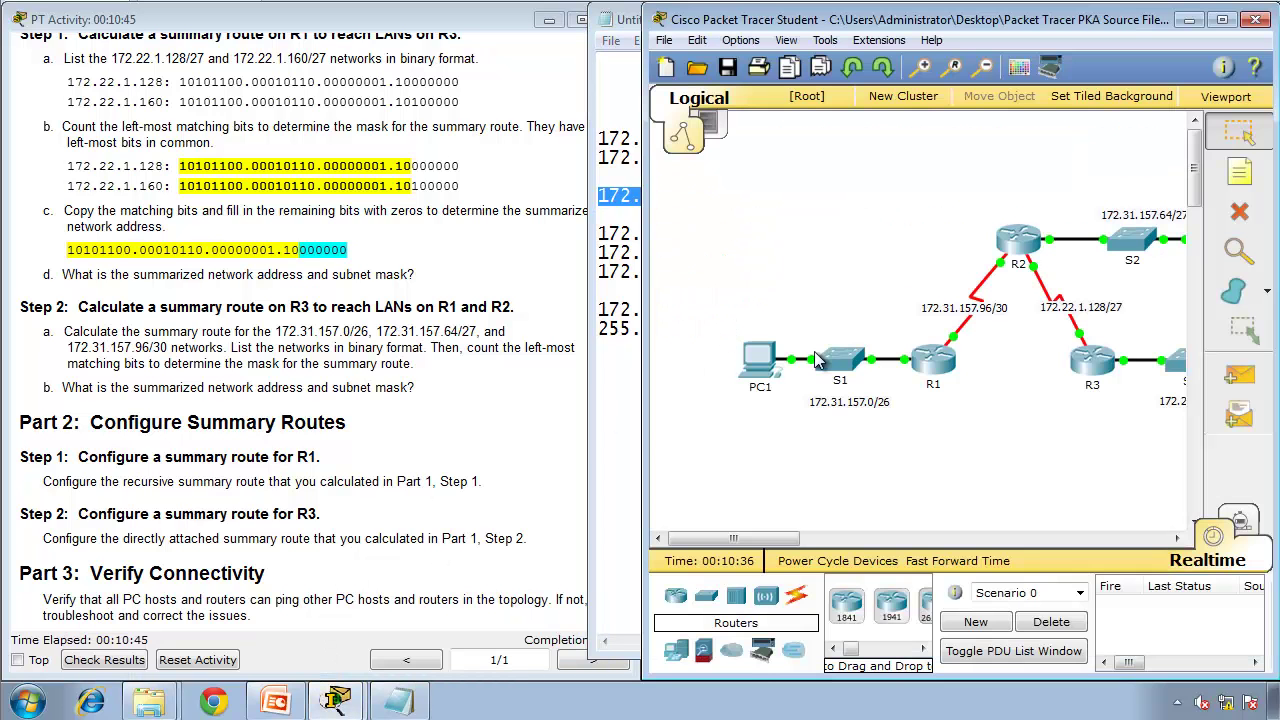
pyautogui.click(936, 361)
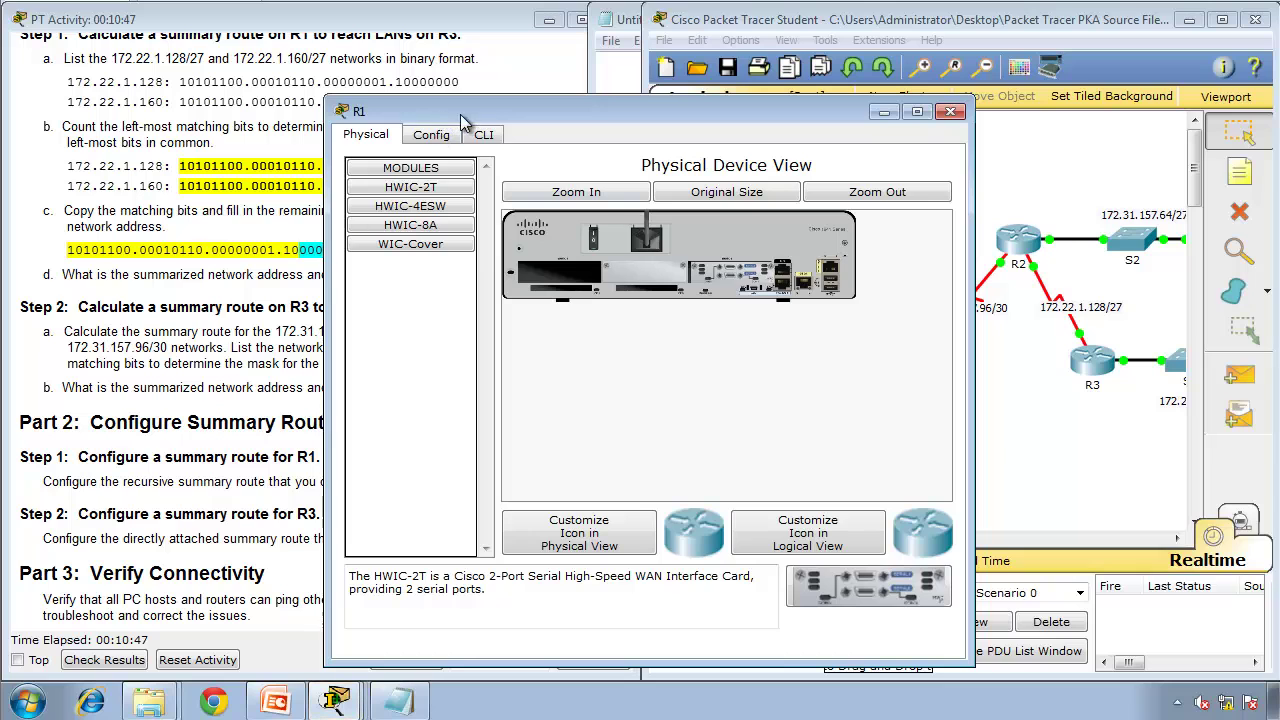
pyautogui.click(484, 134)
pyautogui.moveTo(497, 118); pyautogui.dragTo(784, 76)
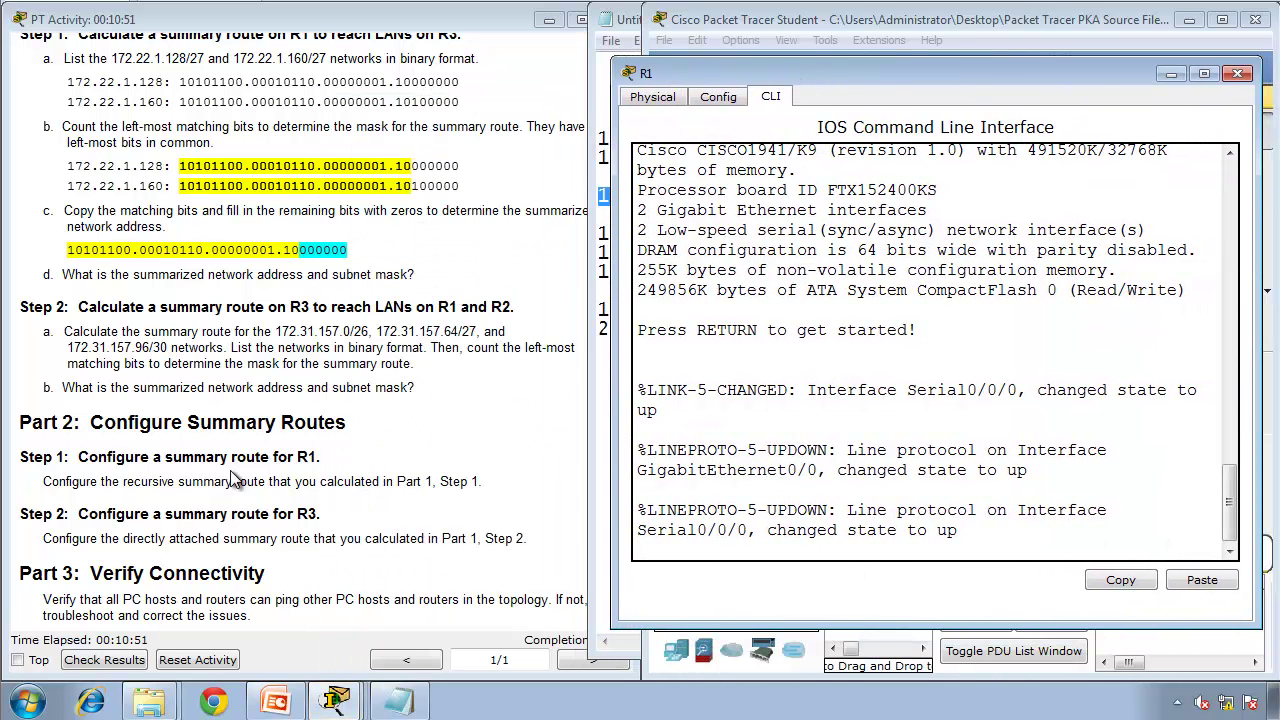
# - Widen the R1 command-line window and enter global configuration mode with enable and config t
pyautogui.press('Return')
pyautogui.press('Return')
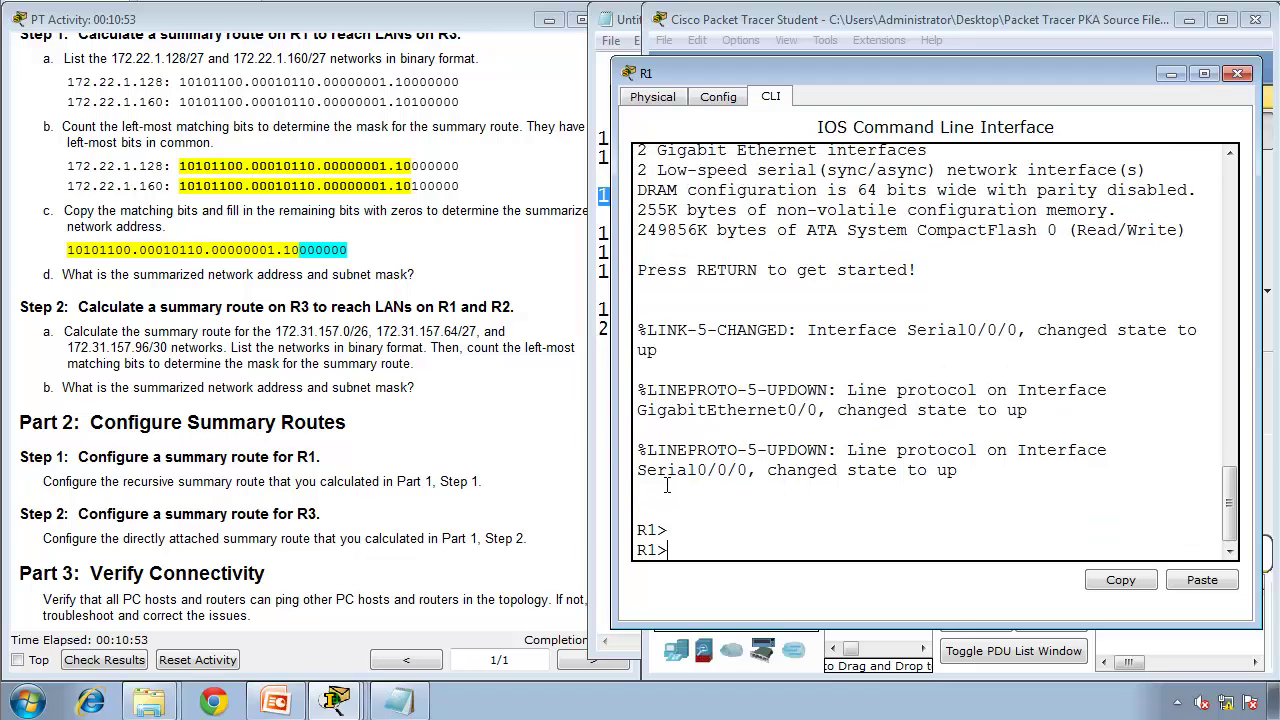
pyautogui.moveTo(612, 430); pyautogui.dragTo(540, 430)
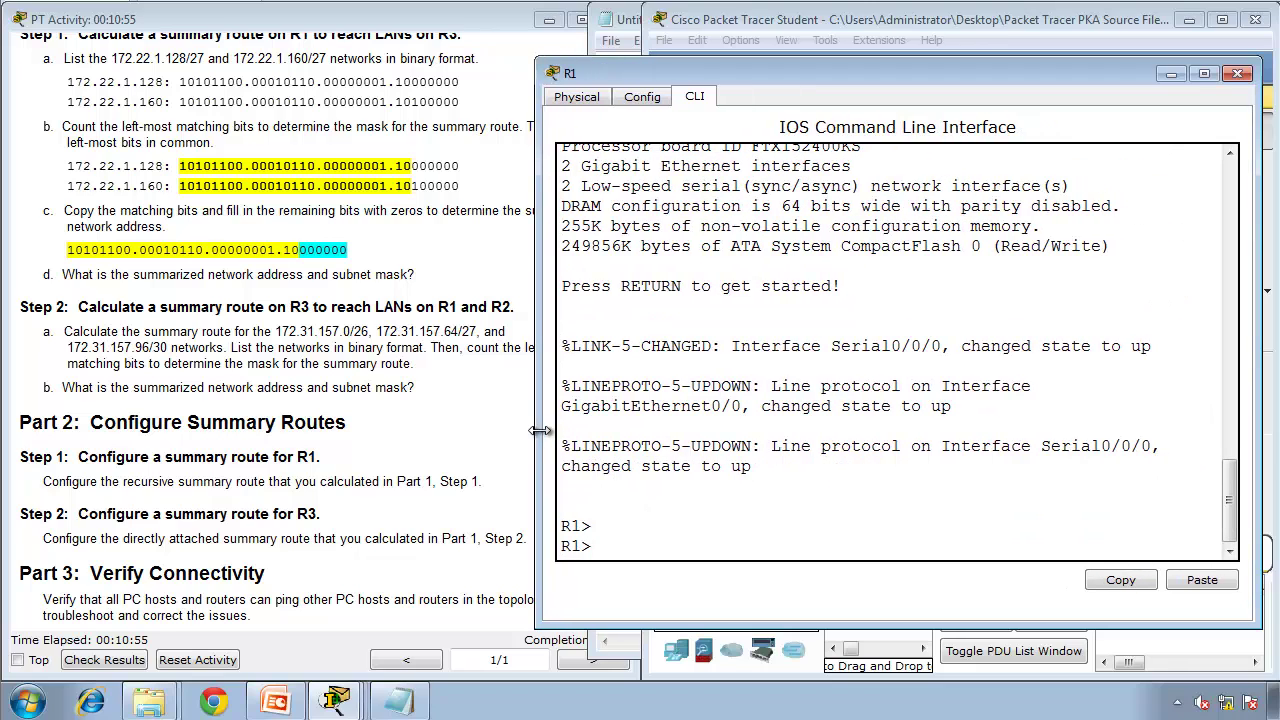
pyautogui.write('enable')
pyautogui.press('Return')
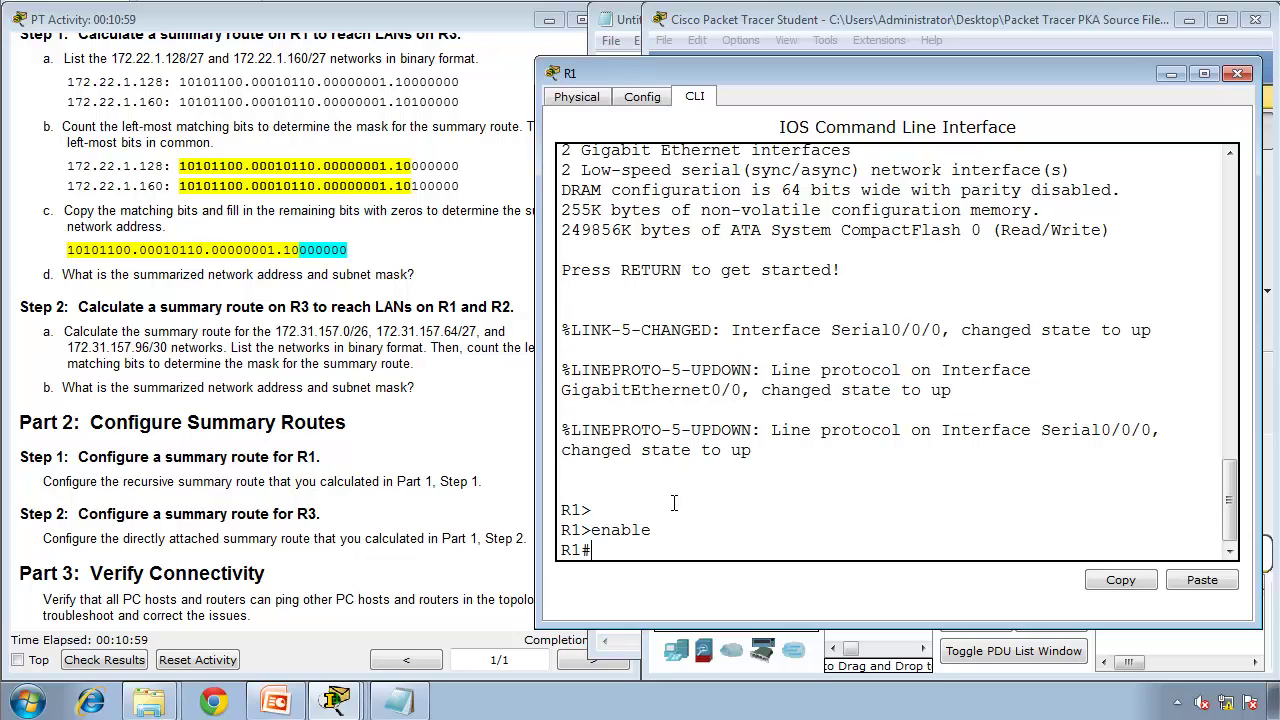
pyautogui.write('config t')
pyautogui.press('Return')
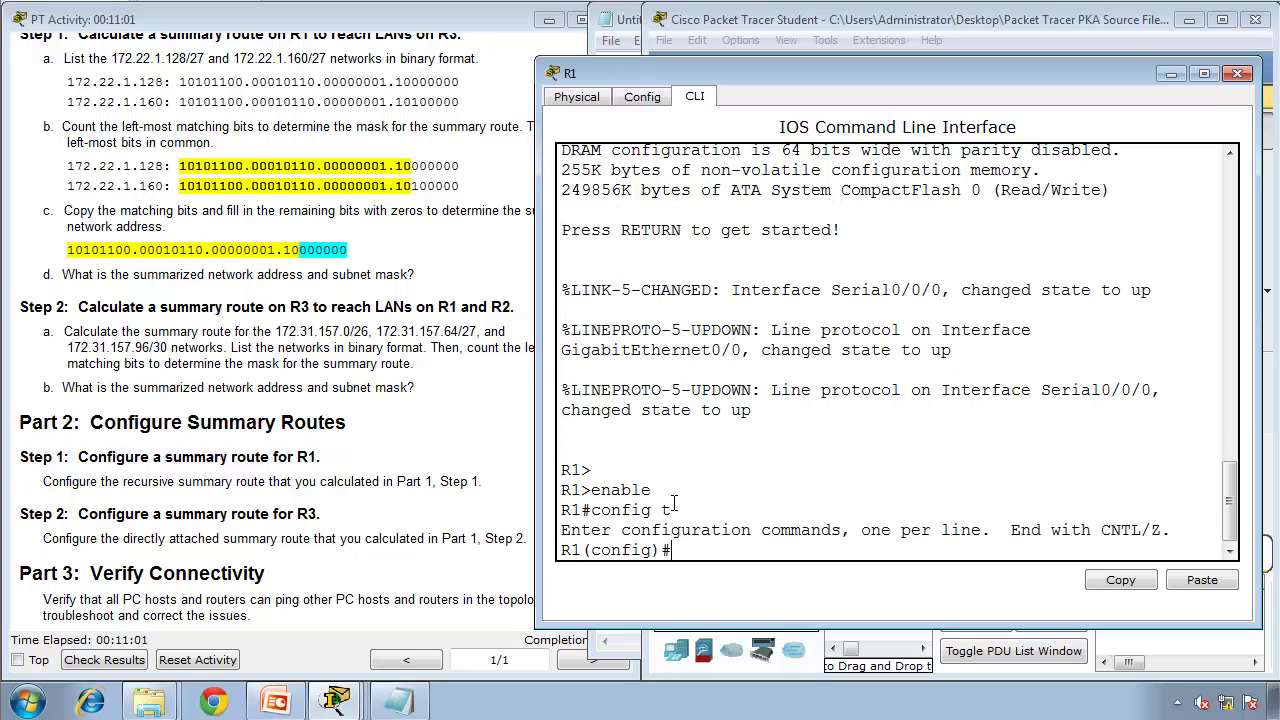
# - Begin an ip route command on R1 and paste in the summary route 172.22.1.128/26 copied from Notepad
pyautogui.write('ip route')
pyautogui.click(398, 703)
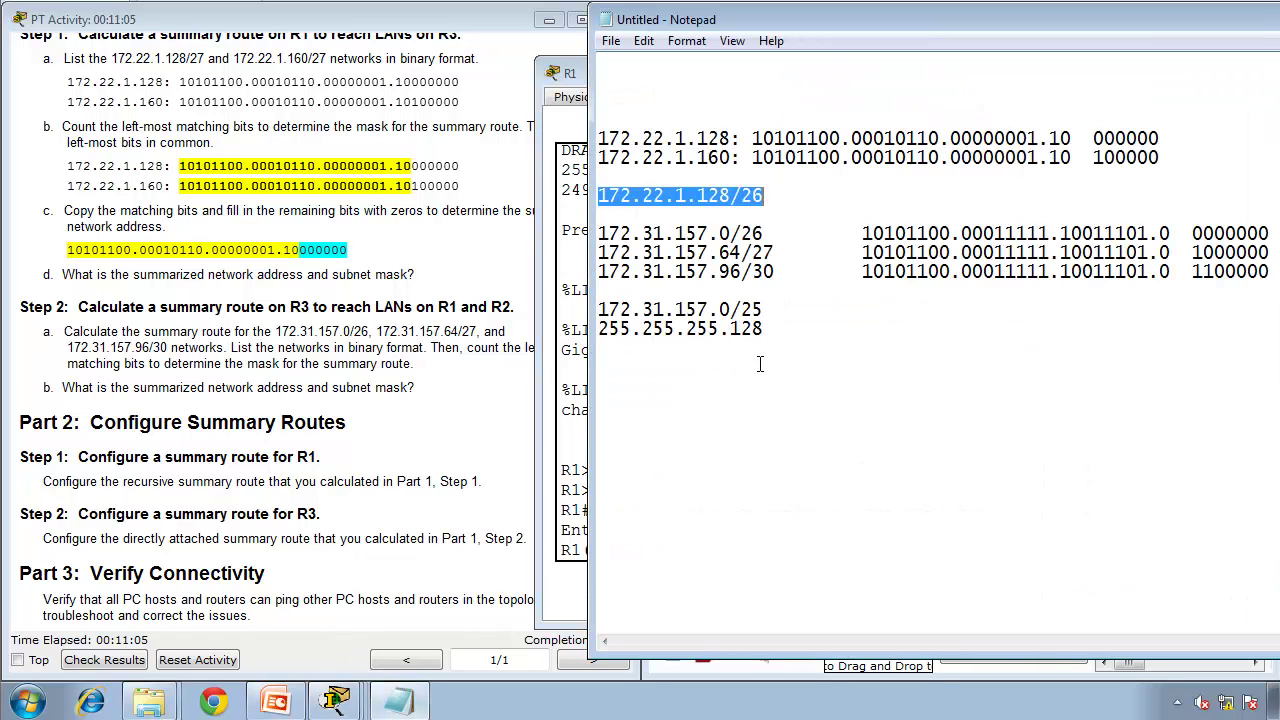
pyautogui.rightClick(730, 201)
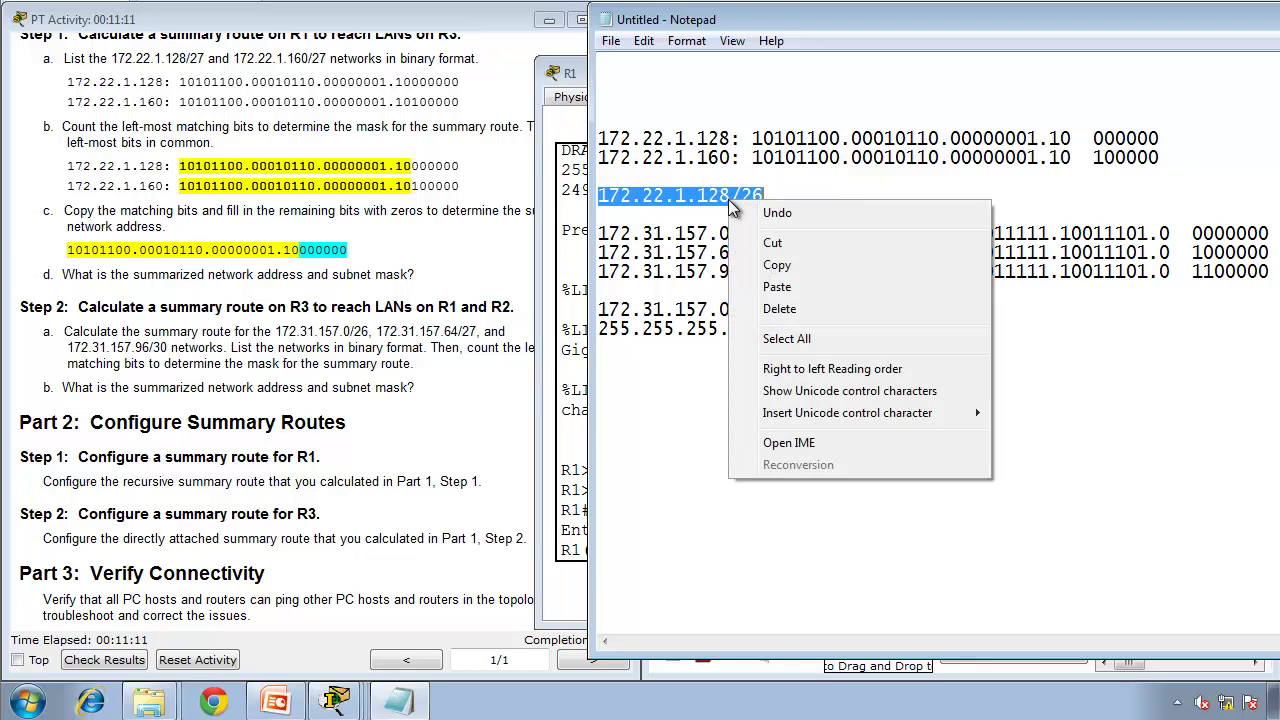
pyautogui.click(775, 265)
pyautogui.click(585, 305)
pyautogui.rightClick(588, 309)
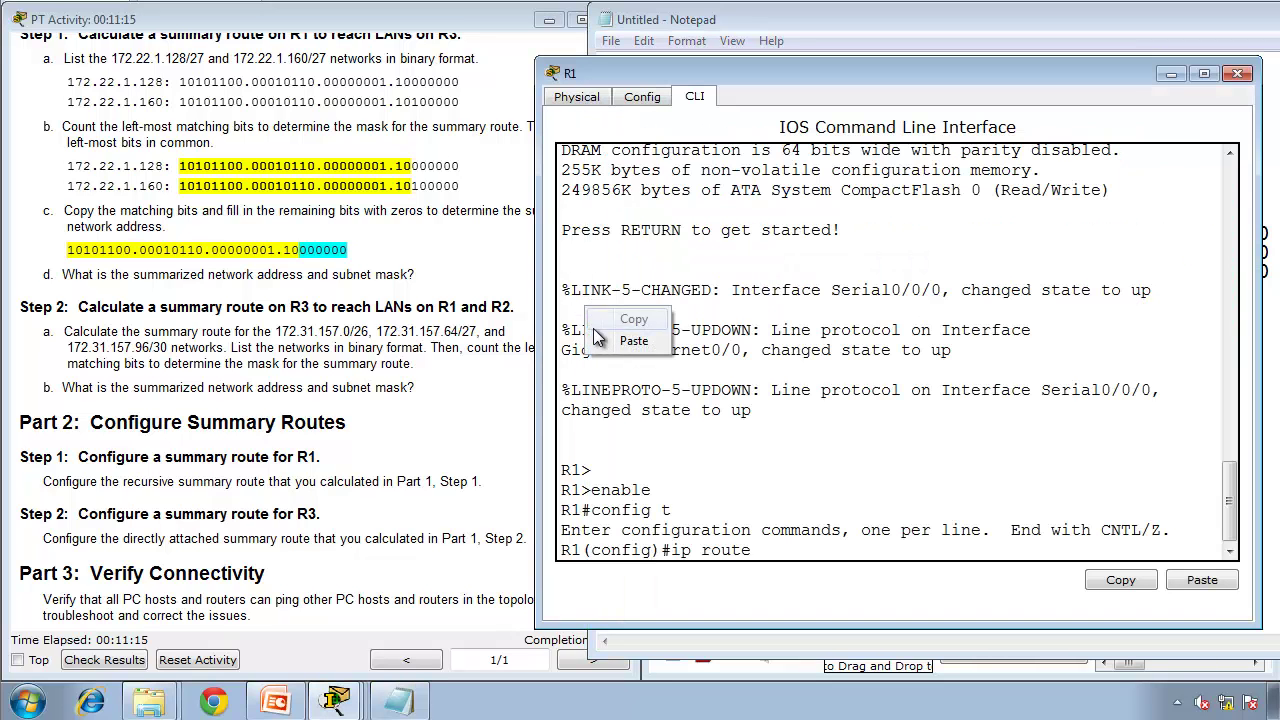
pyautogui.click(612, 344)
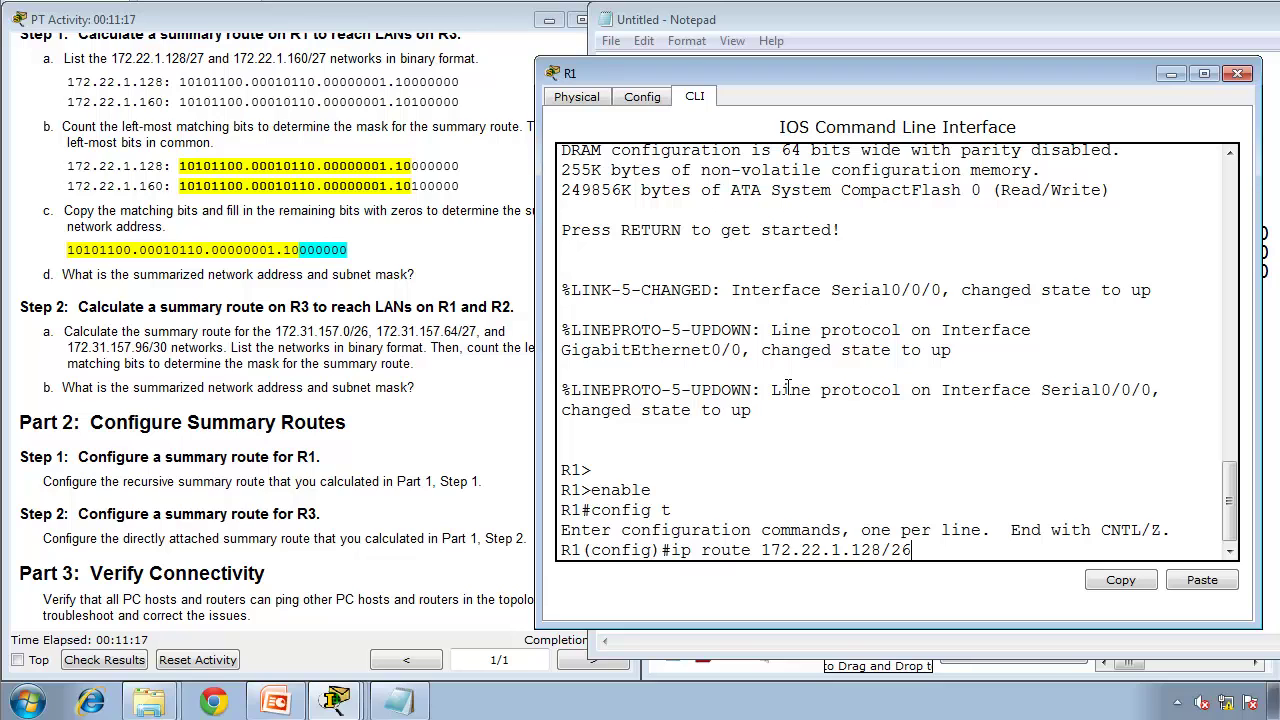
# - Replace the /26 prefix in R1's ip route command with the subnet mask 255.255.255.192
pyautogui.press('BackSpace')
pyautogui.press('BackSpace')
pyautogui.press('BackSpace')
pyautogui.write('255.255.255.192')
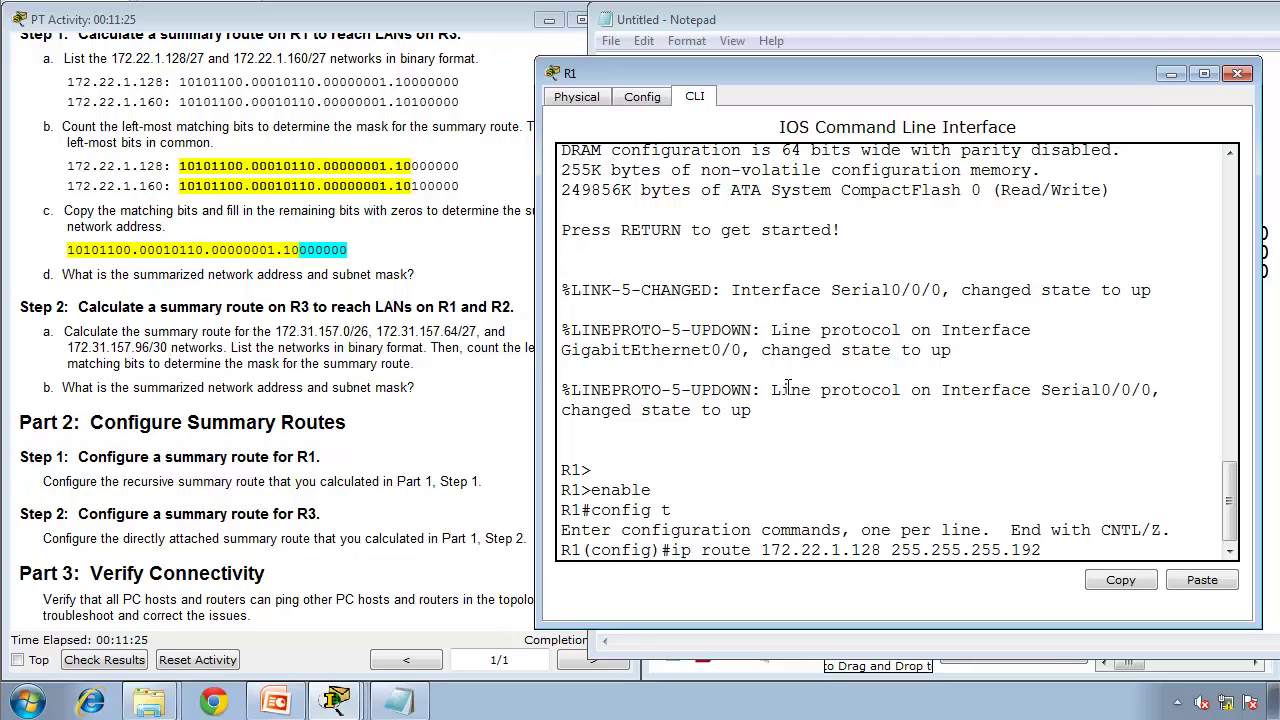
# - Look up R2's S0/0/0 address in the Addressing Table and complete R1's summary route with next hop 172.31.157.98
pyautogui.click(424, 298)
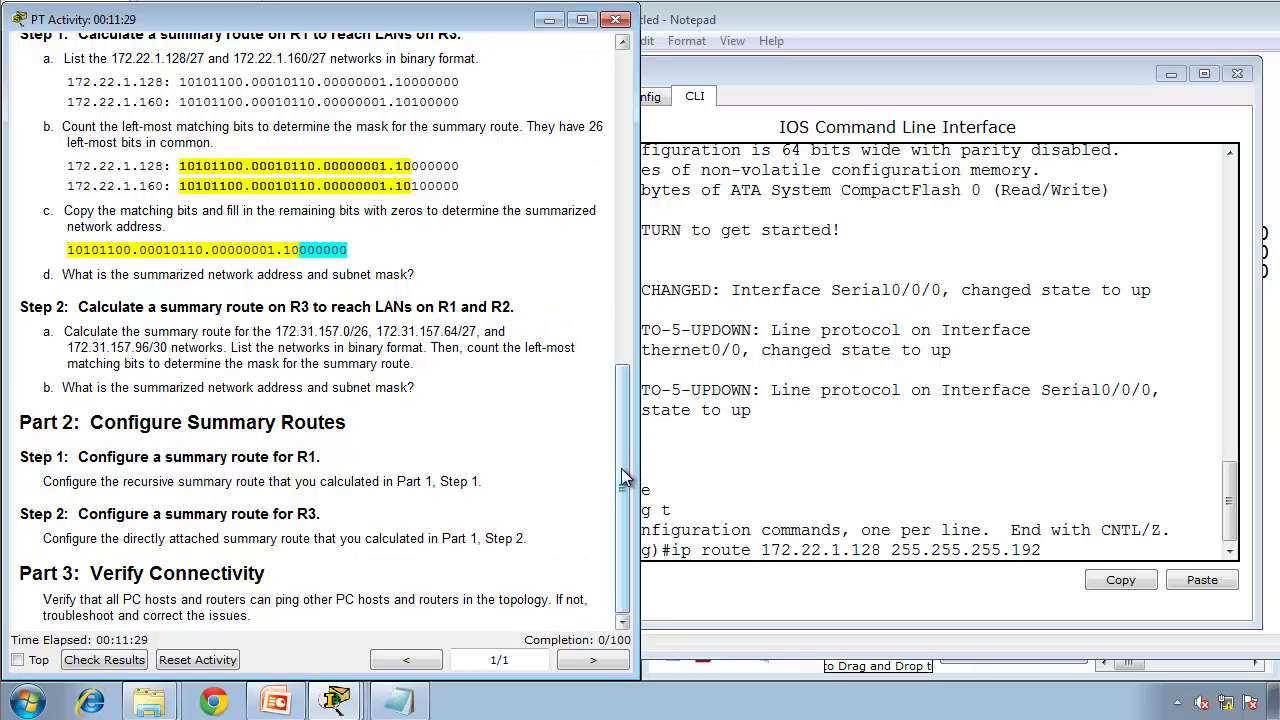
pyautogui.moveTo(622, 478); pyautogui.dragTo(606, 203)
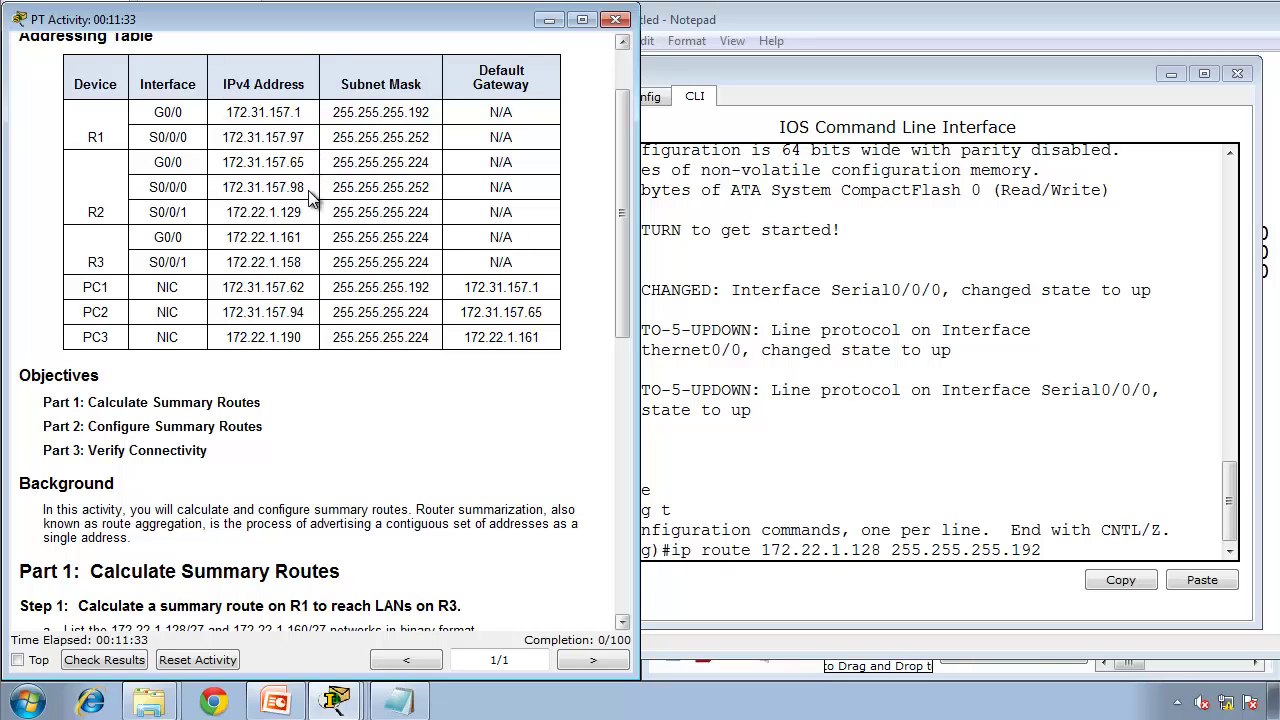
pyautogui.moveTo(297, 187); pyautogui.dragTo(218, 187)
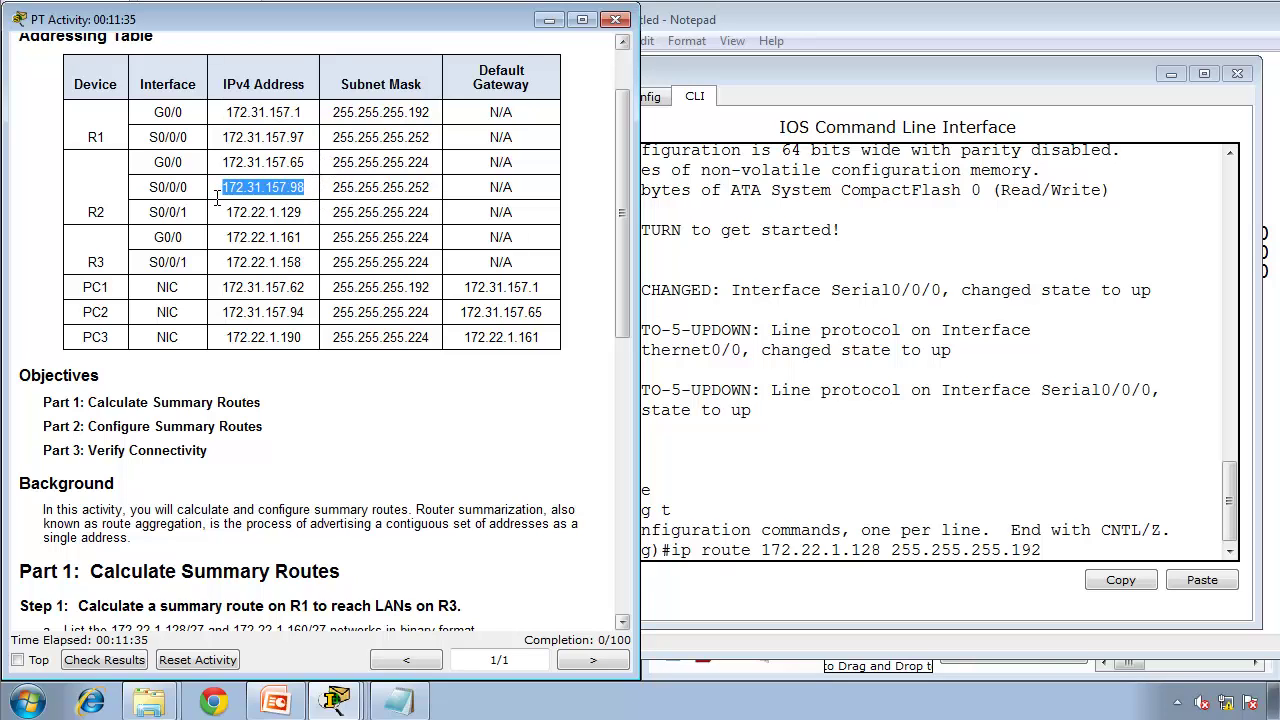
pyautogui.moveTo(300, 137); pyautogui.dragTo(220, 146)
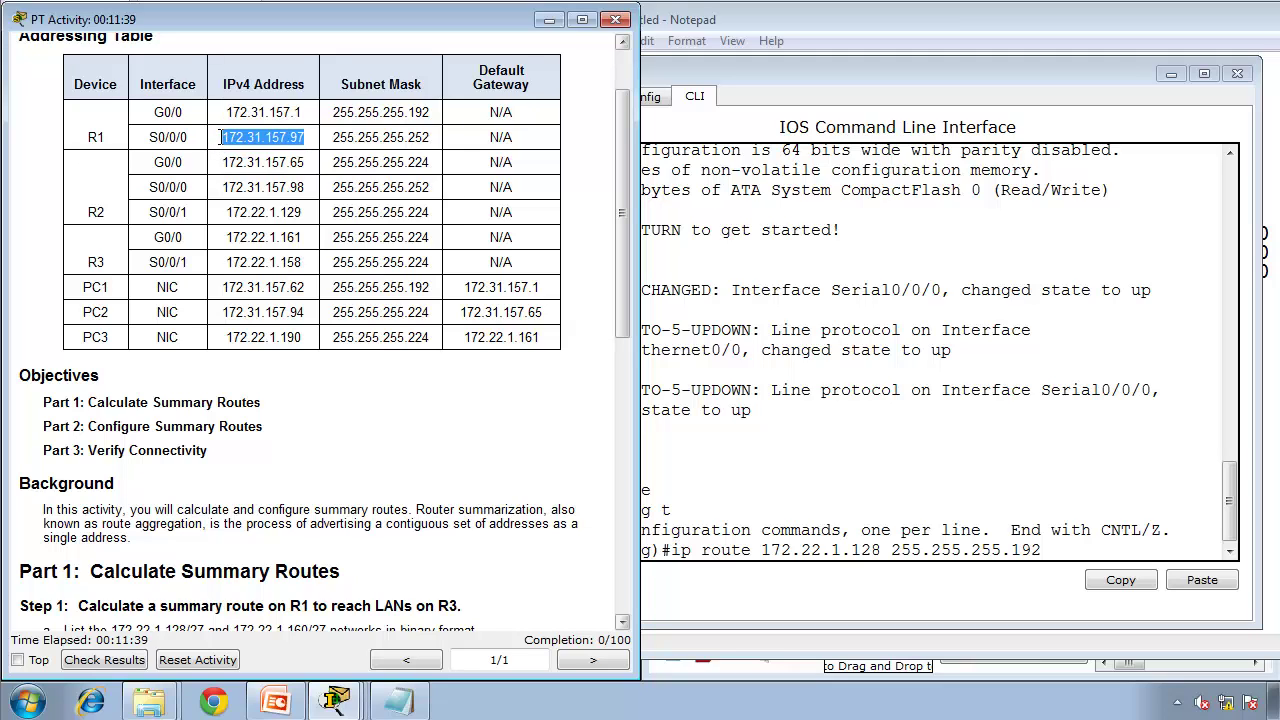
pyautogui.moveTo(299, 187); pyautogui.dragTo(145, 190)
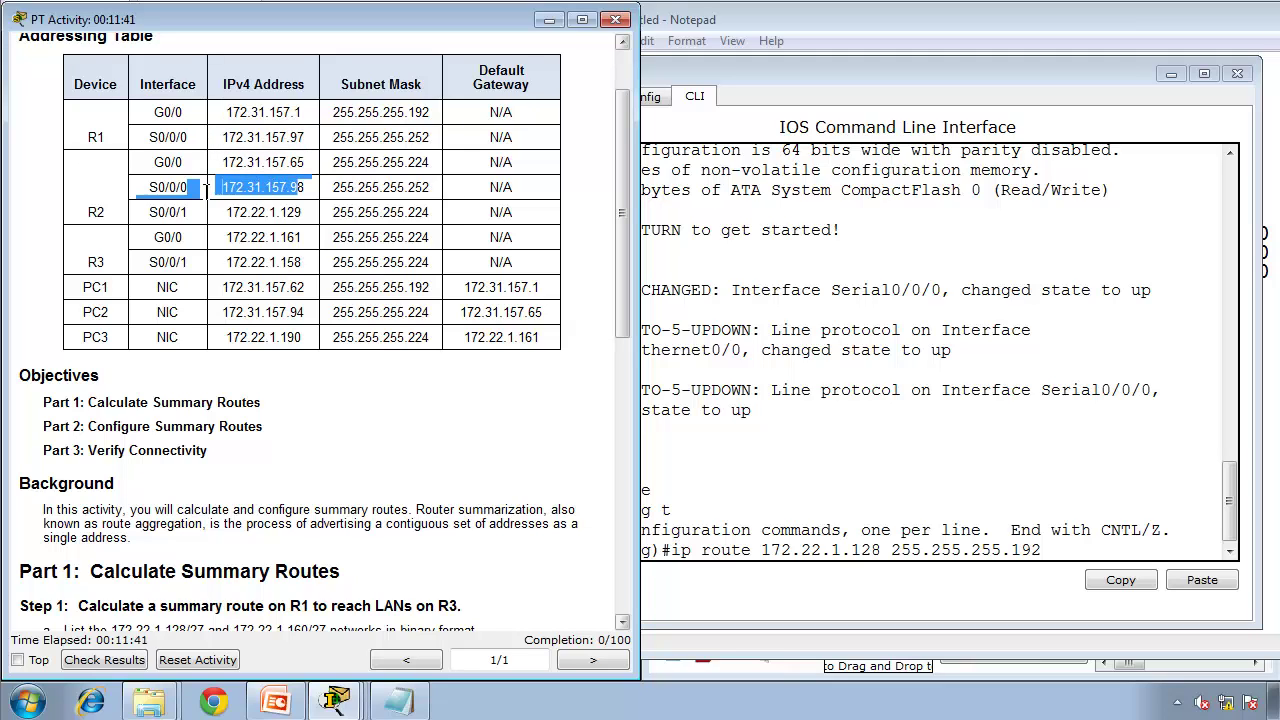
pyautogui.click(310, 197)
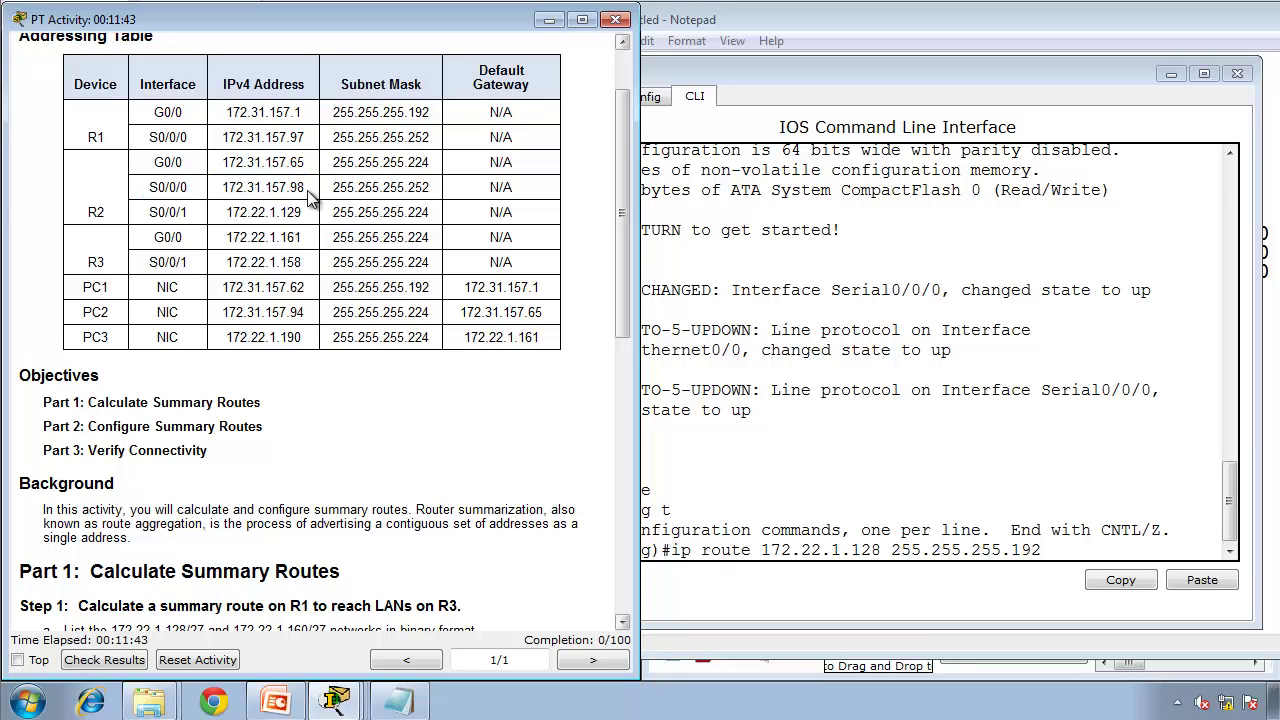
pyautogui.click(802, 500)
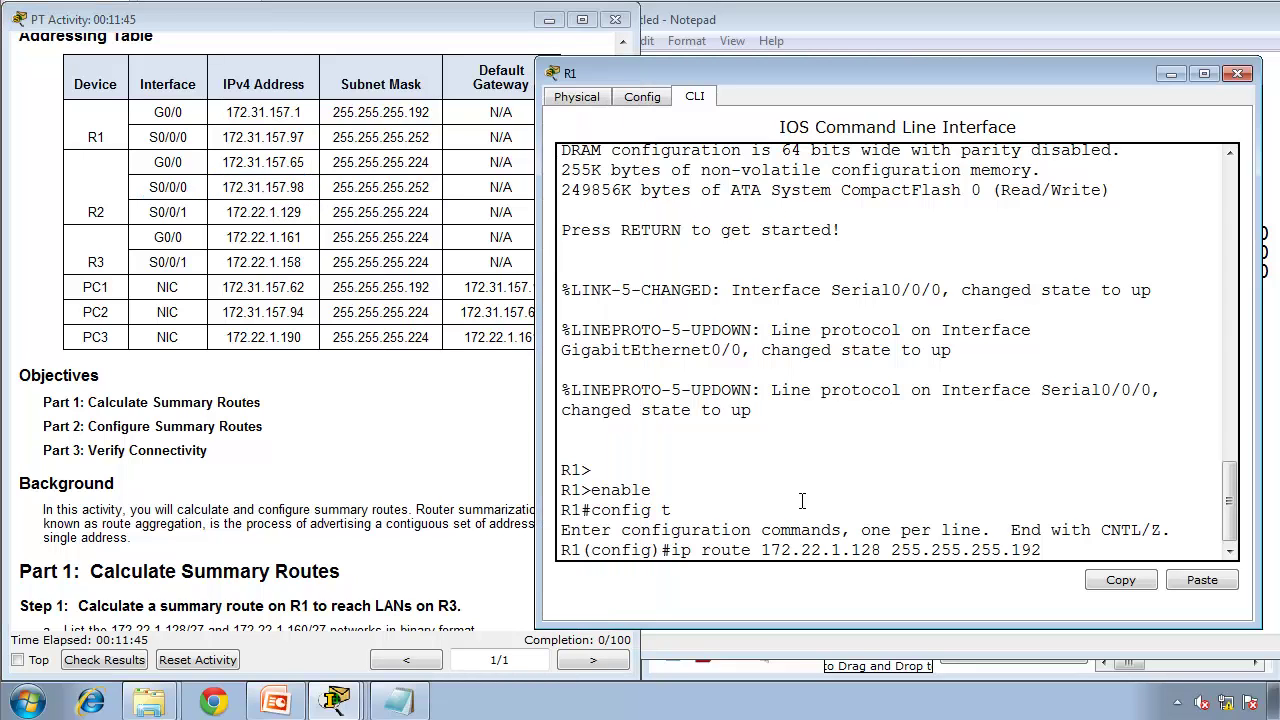
pyautogui.click(1066, 555)
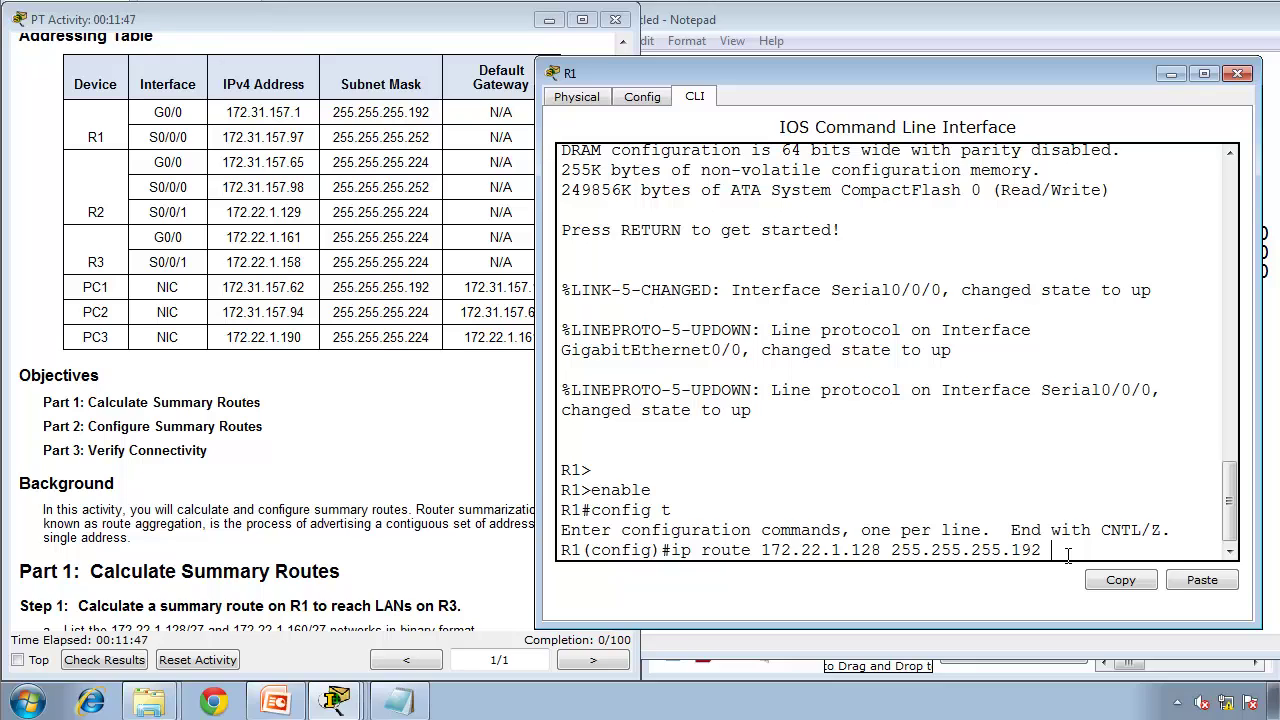
pyautogui.write('172.31.157.98')
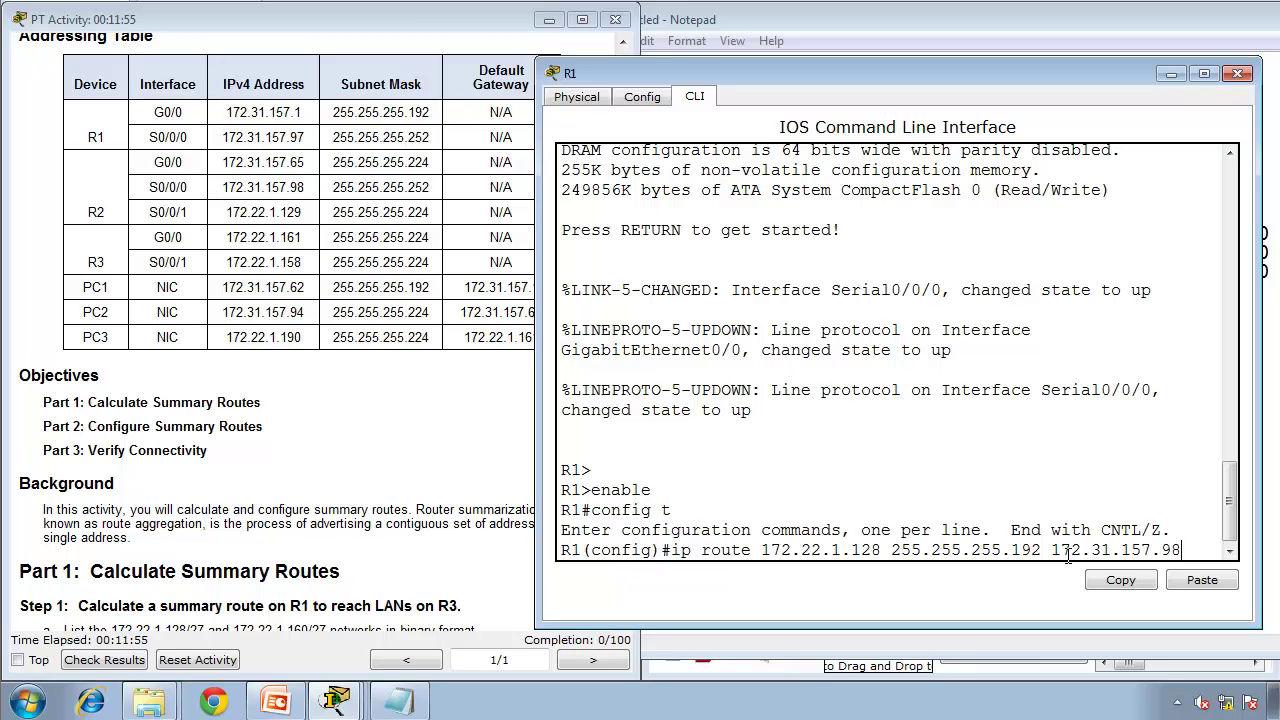
pyautogui.press('Return')
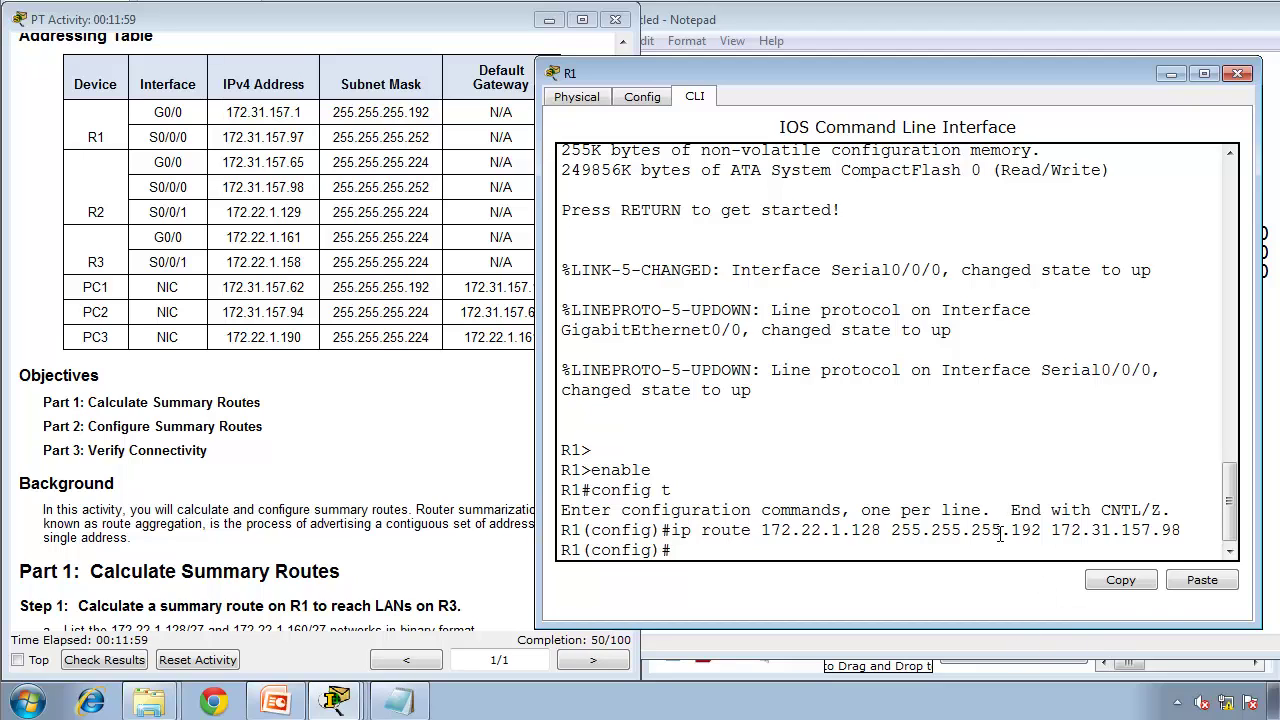
# - Leave configuration mode on R1 and check the new summary route with show ip route
pyautogui.write('end')
pyautogui.press('Return')
pyautogui.press('Return')
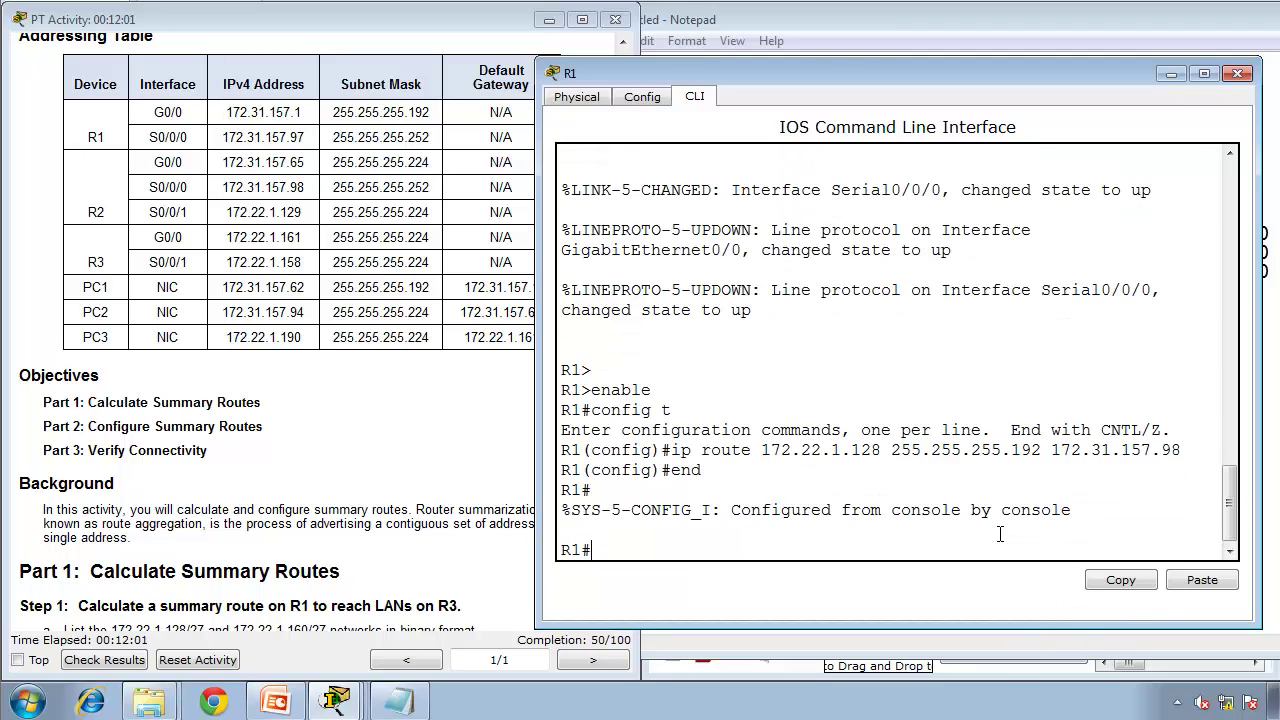
pyautogui.write('show ip route')
pyautogui.press('Return')
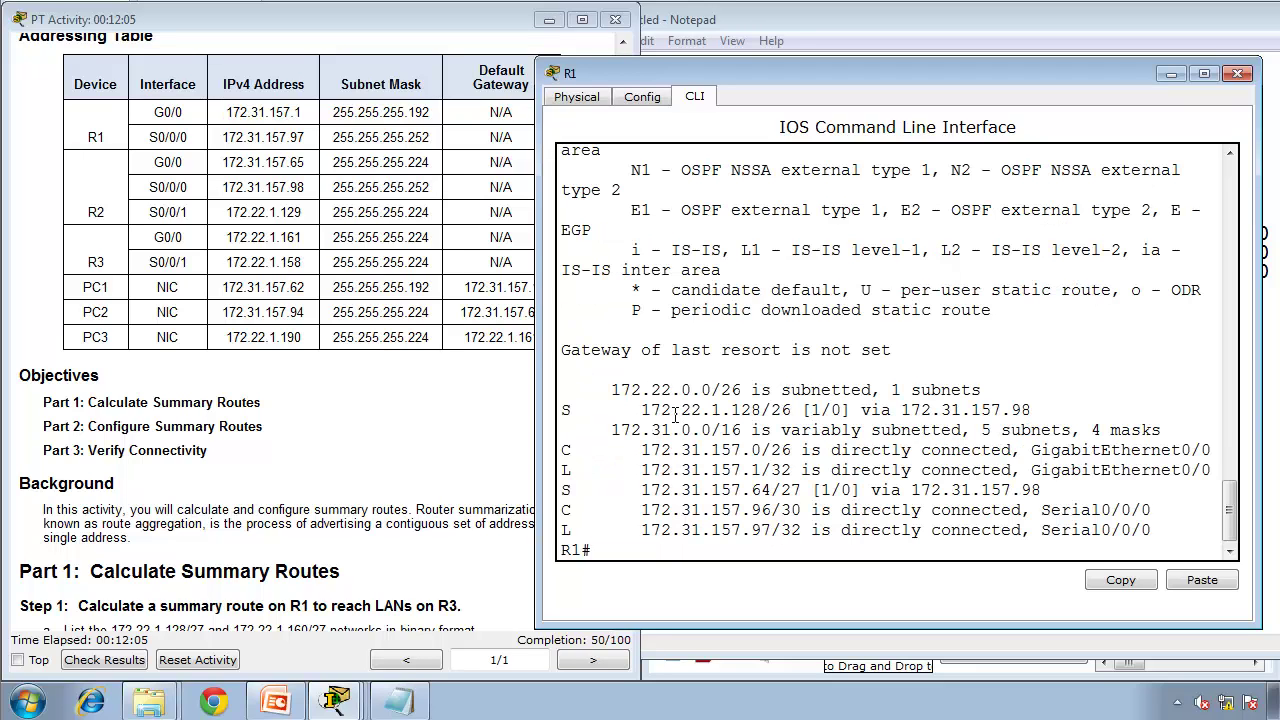
pyautogui.moveTo(652, 410); pyautogui.dragTo(902, 412)
# - Read the Part 2 instruction for R3's directly attached summary route and select 172.31.157.0/25 in Notepad
pyautogui.click(297, 472)
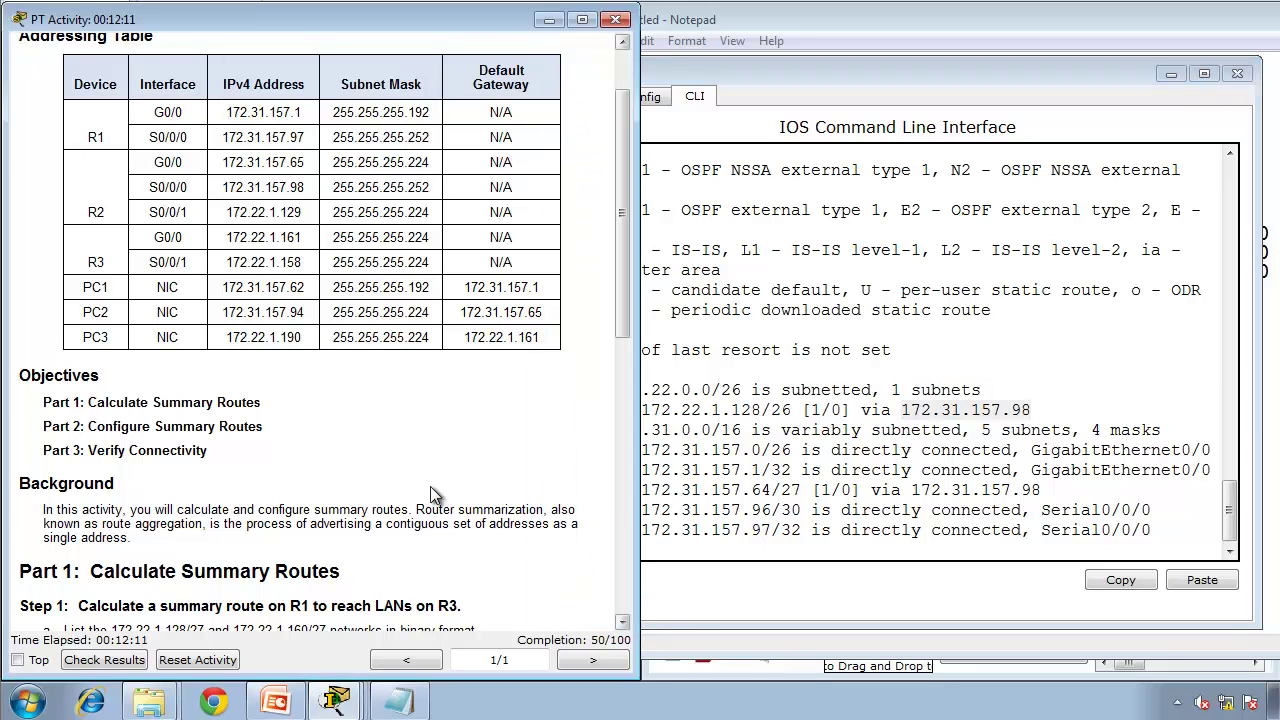
pyautogui.click(629, 500)
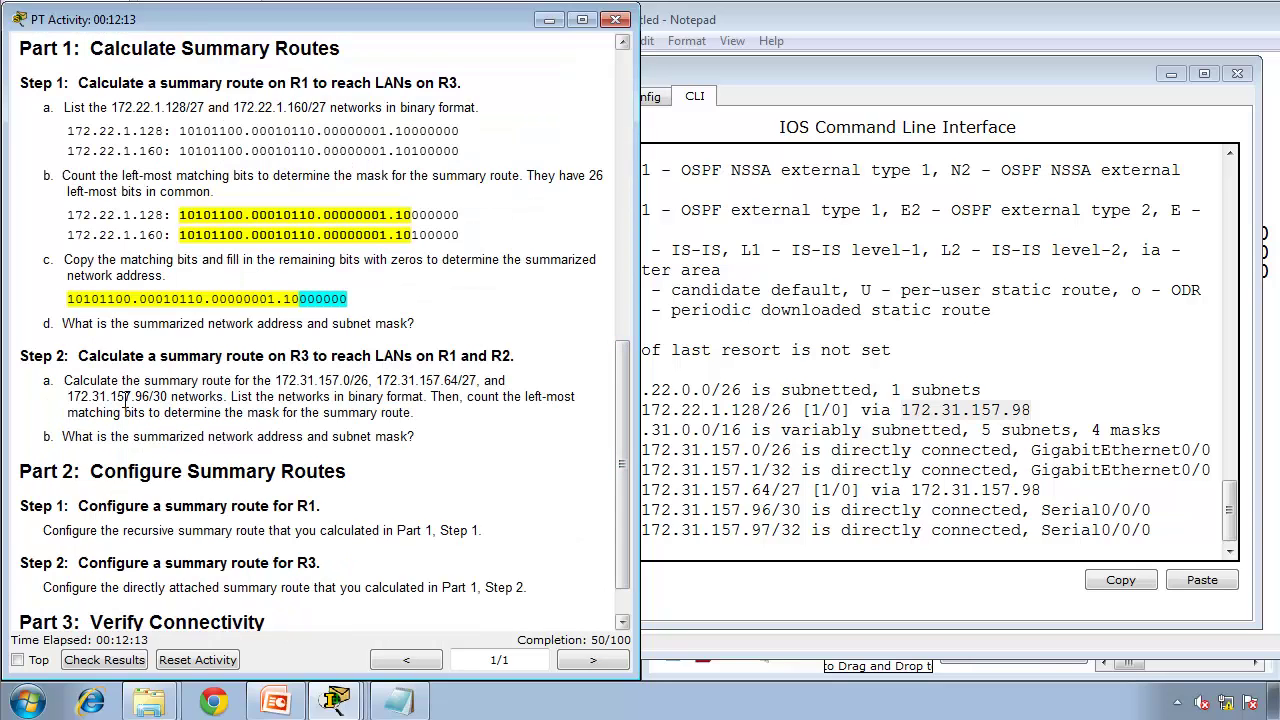
pyautogui.moveTo(622, 448); pyautogui.dragTo(622, 472)
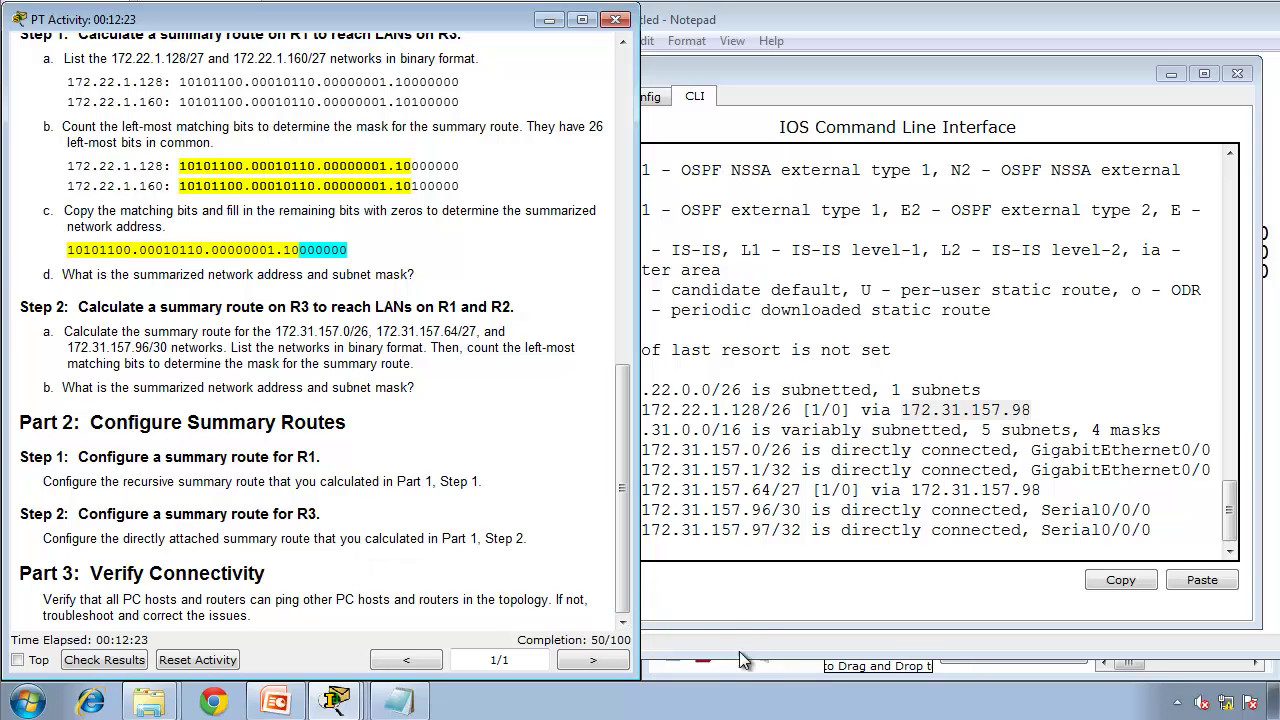
pyautogui.click(398, 700)
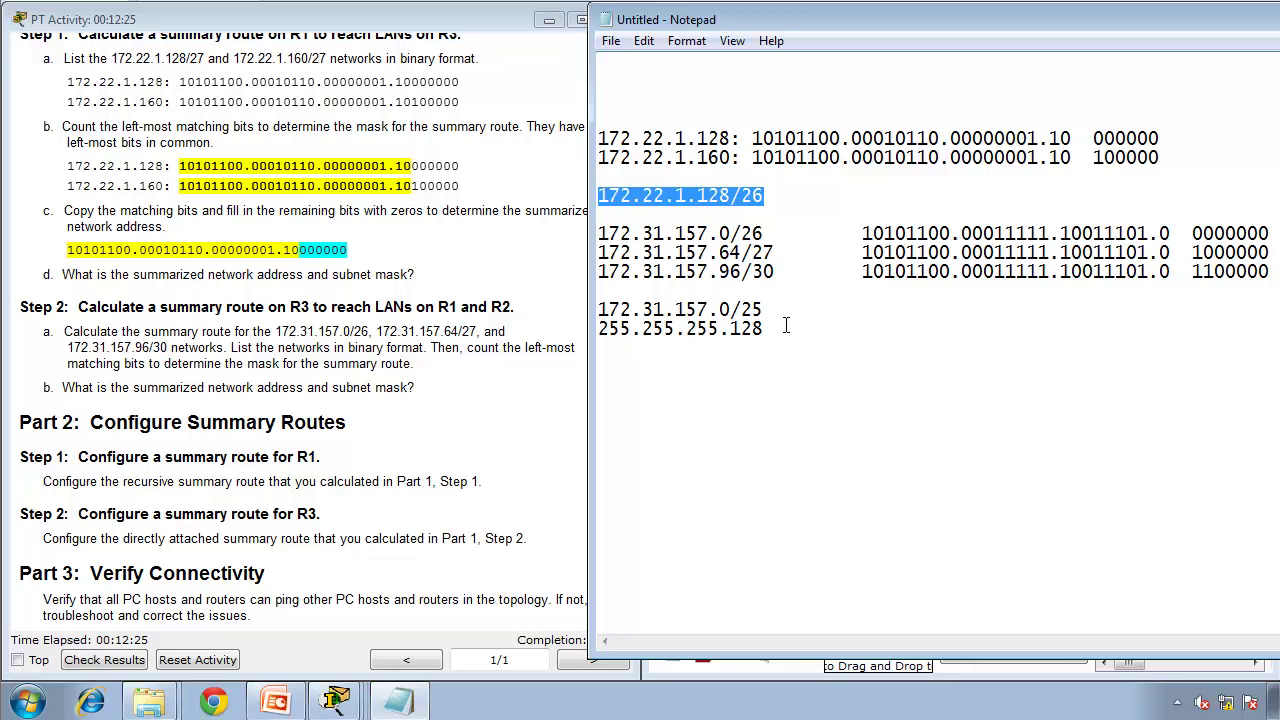
pyautogui.moveTo(776, 310); pyautogui.dragTo(598, 311)
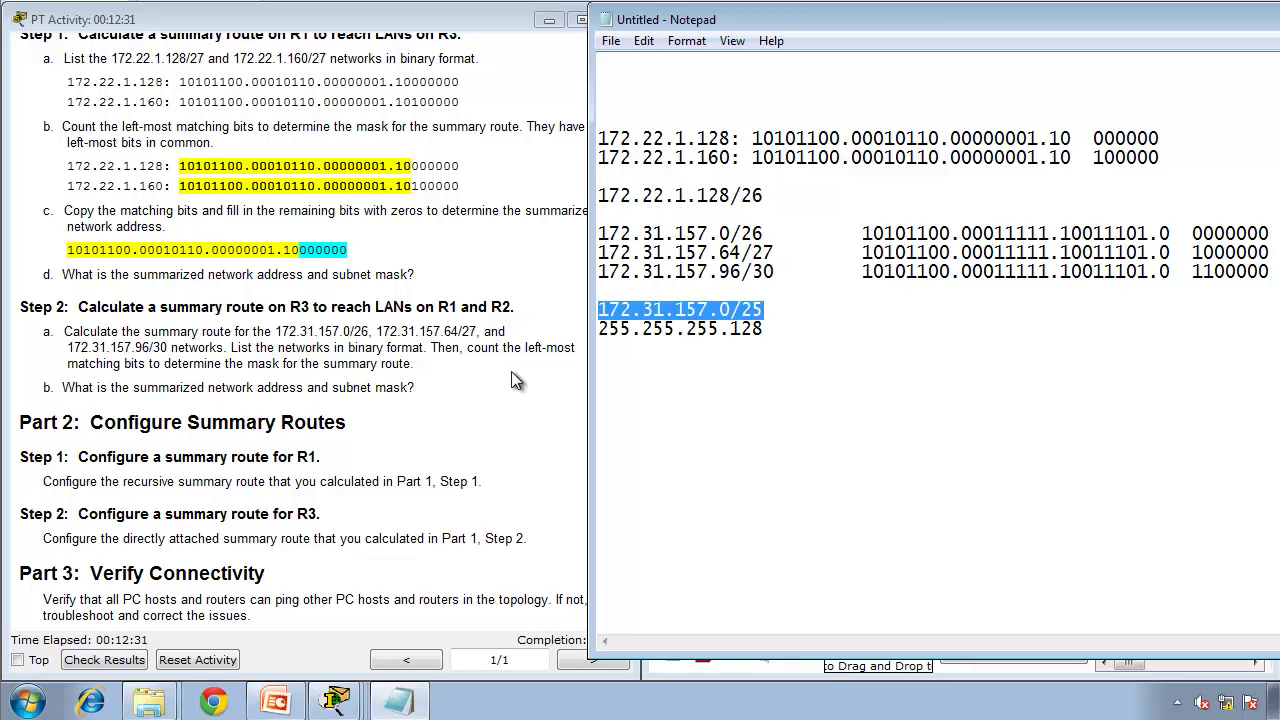
# - Look up R3's serial interface S0/0/1 in the Addressing Table and return to the Part 2 instructions
pyautogui.click(511, 371)
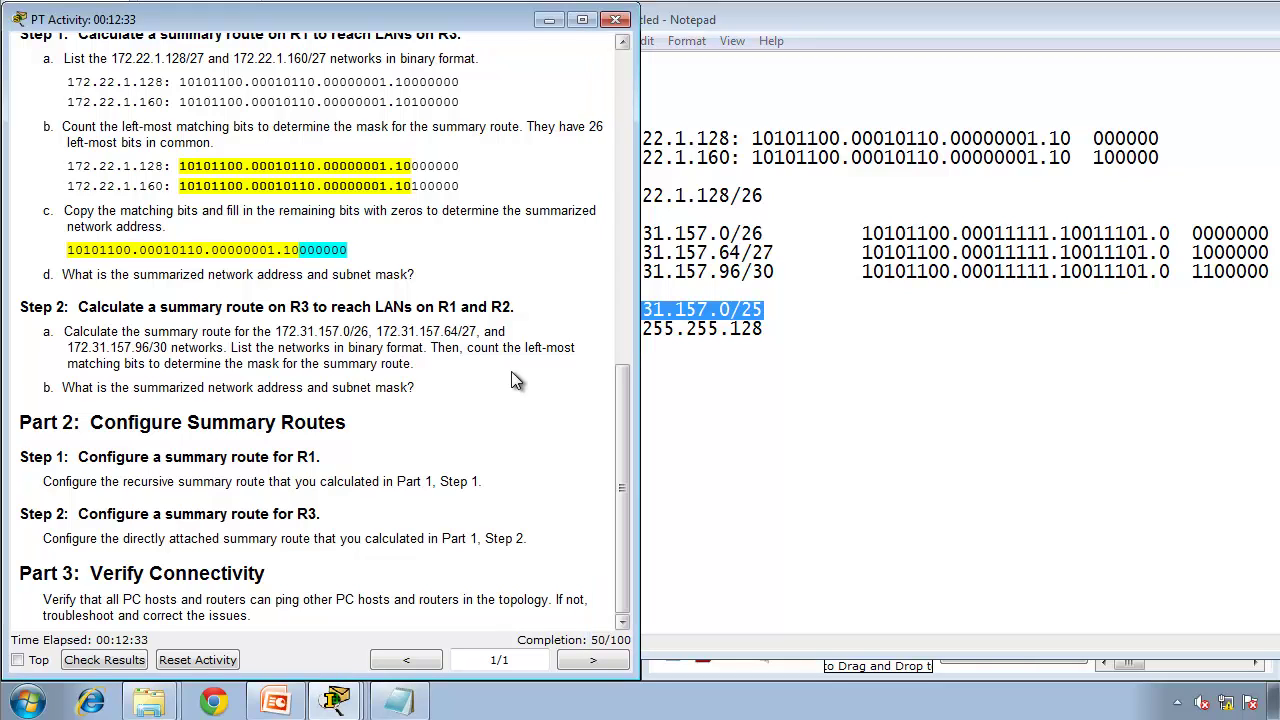
pyautogui.click(628, 102)
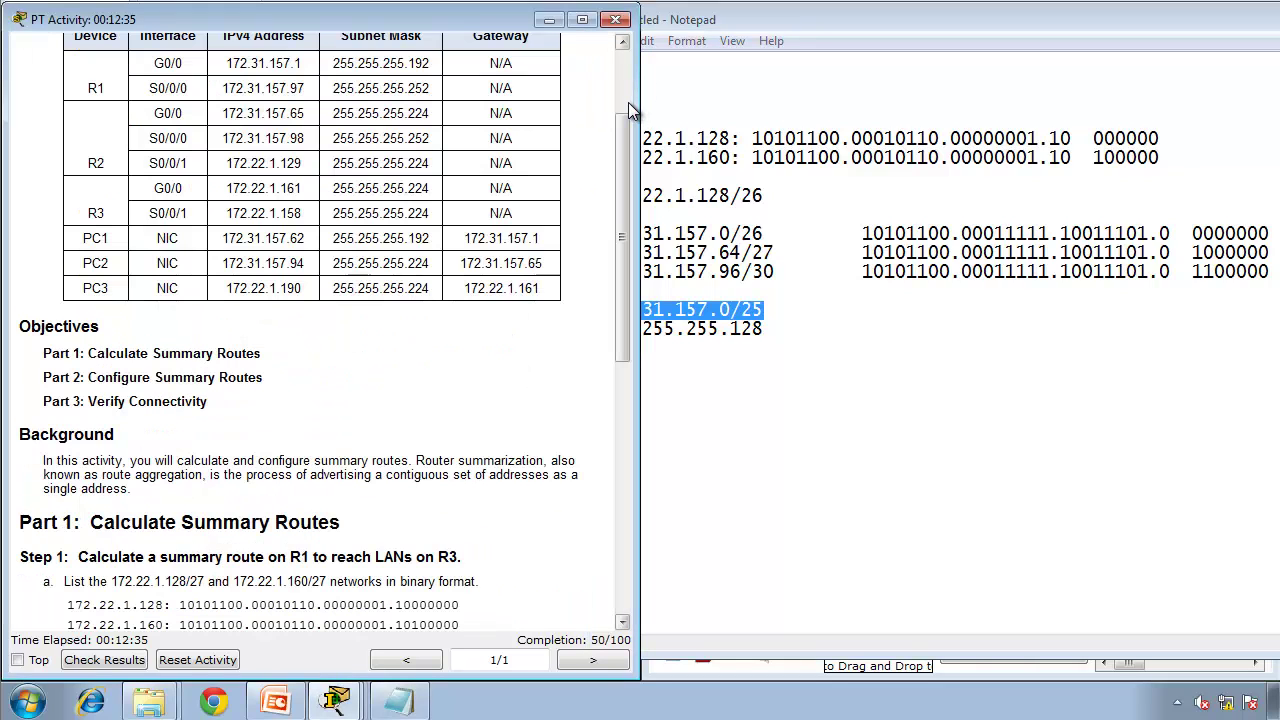
pyautogui.doubleClick(150, 214)
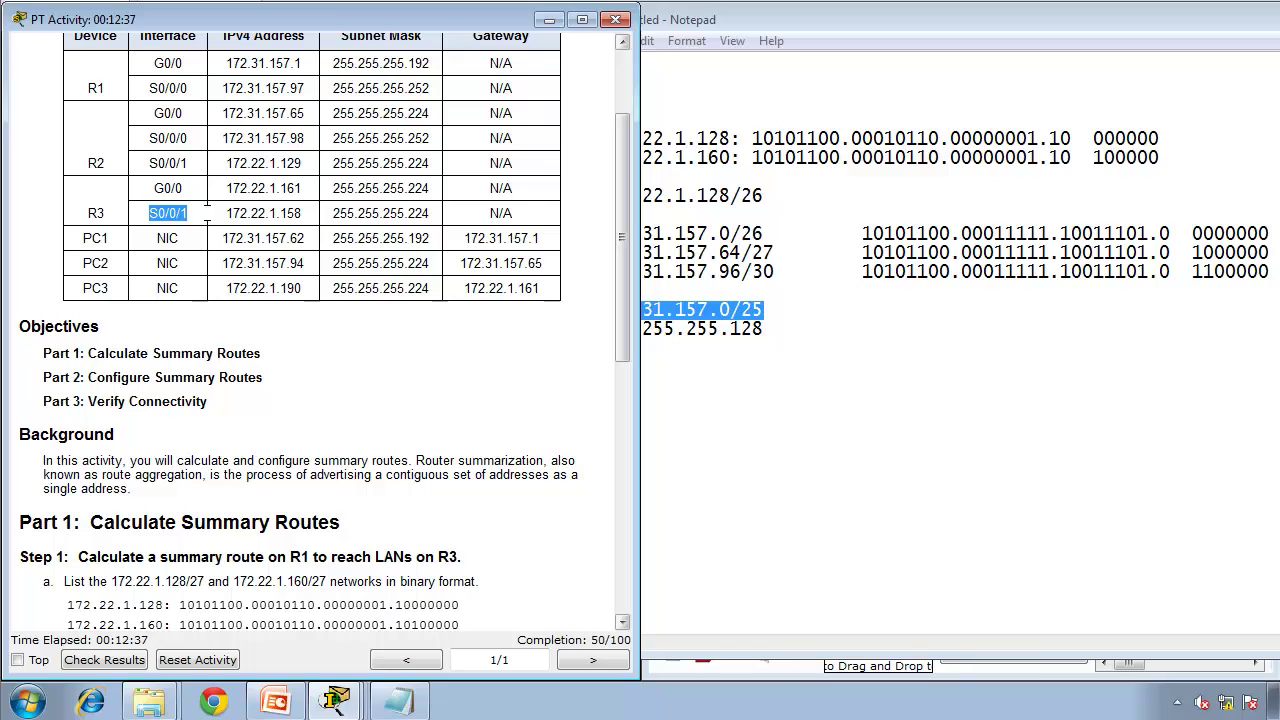
pyautogui.click(629, 467)
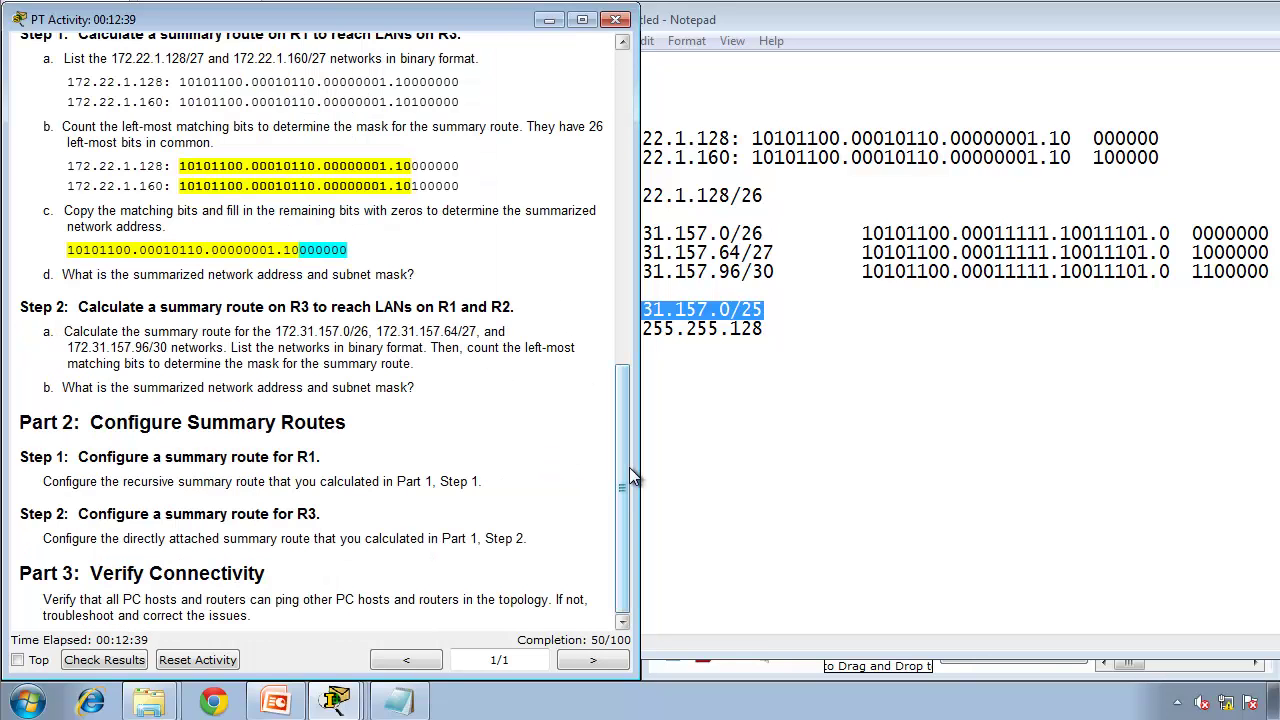
# - Open R3's command line interface from the topology and arrange its window beside the activity instructions
pyautogui.click(335, 700)
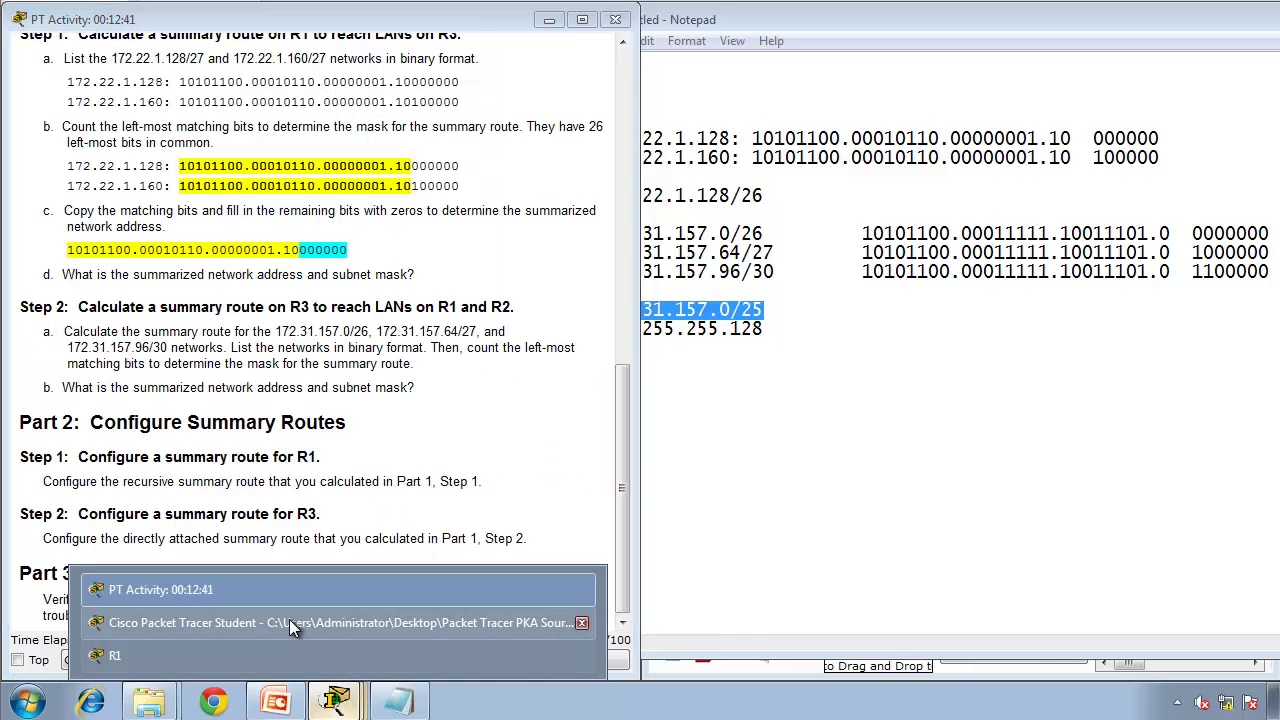
pyautogui.click(289, 620)
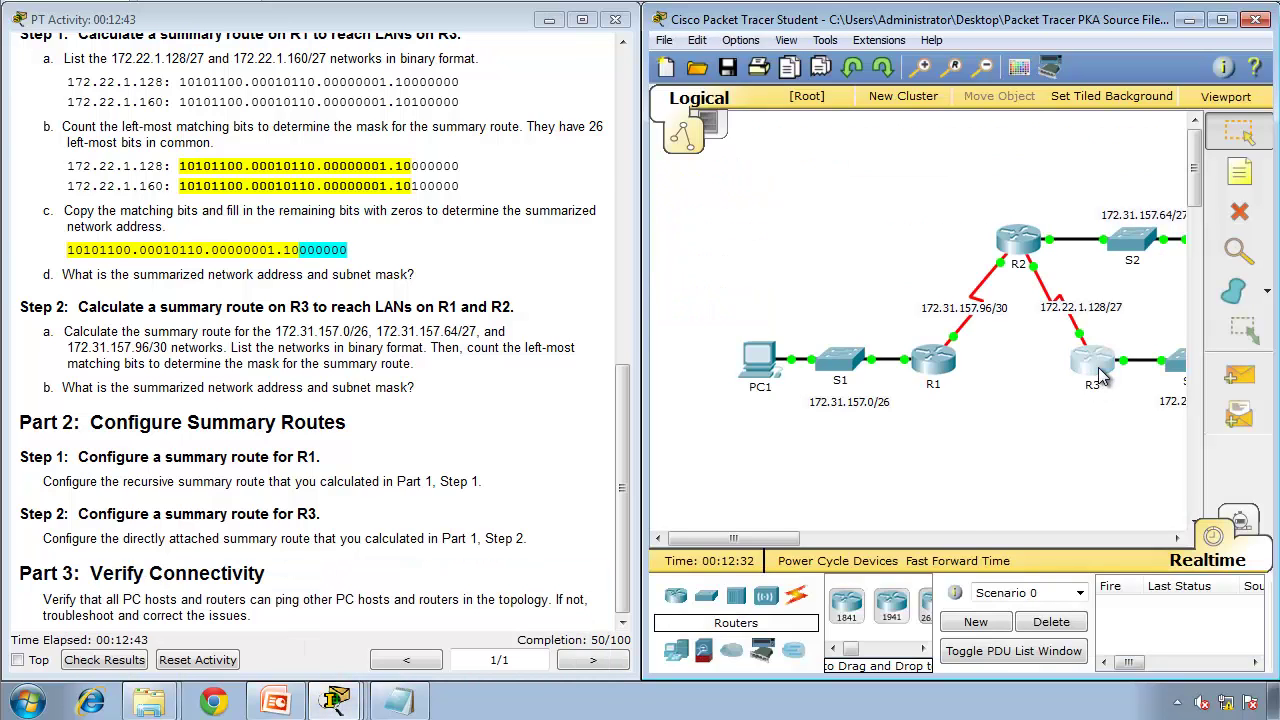
pyautogui.click(1097, 372)
pyautogui.click(484, 136)
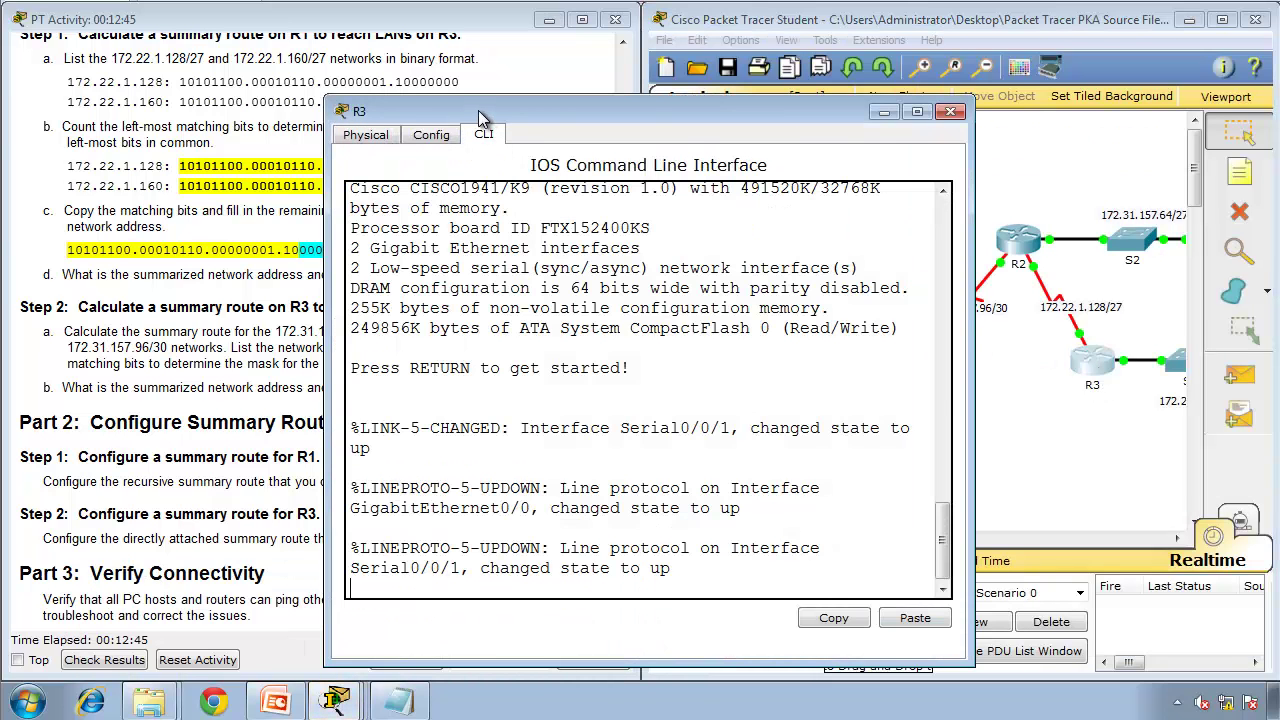
pyautogui.moveTo(478, 110); pyautogui.dragTo(797, 83)
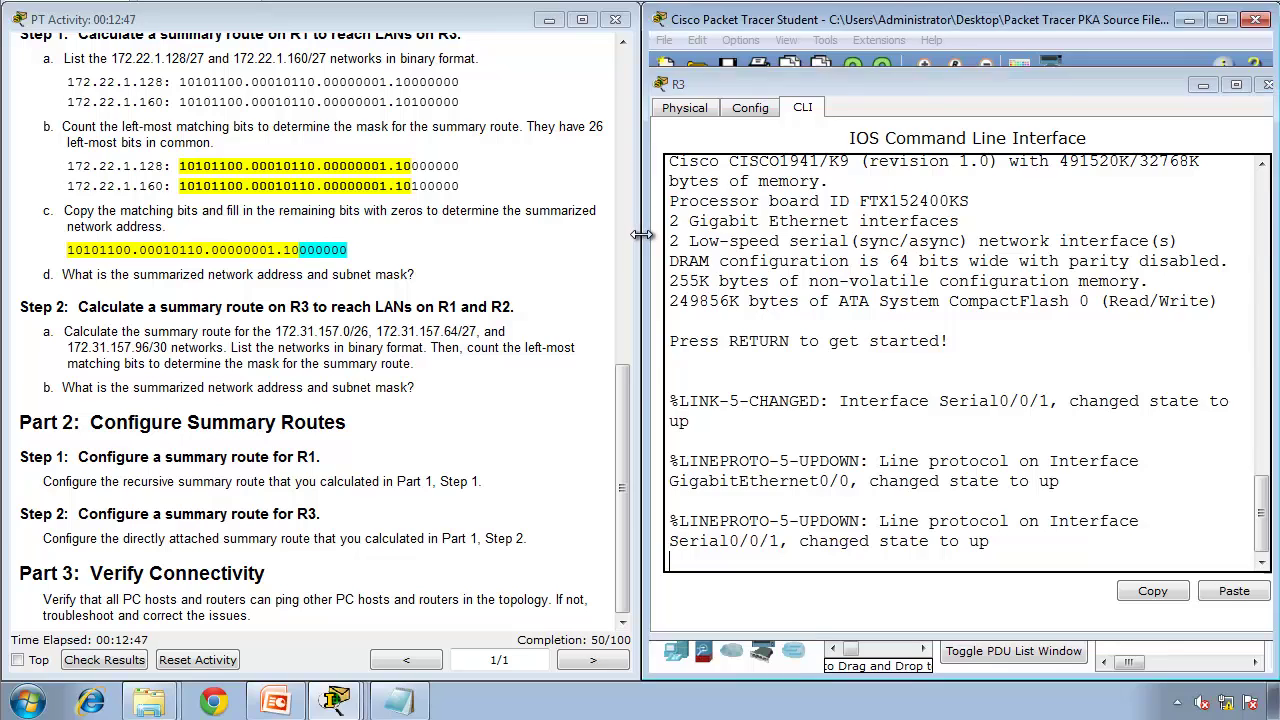
pyautogui.moveTo(641, 262); pyautogui.dragTo(533, 262)
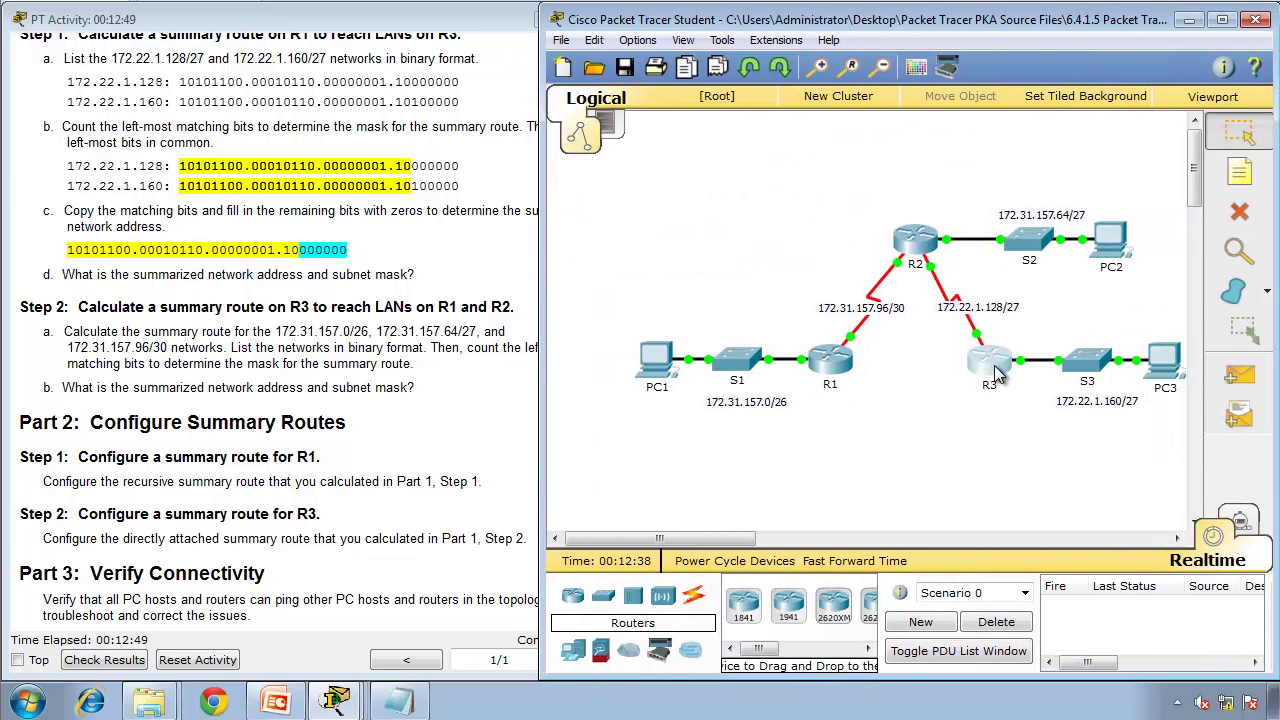
pyautogui.click(996, 370)
pyautogui.moveTo(648, 374); pyautogui.dragTo(535, 376)
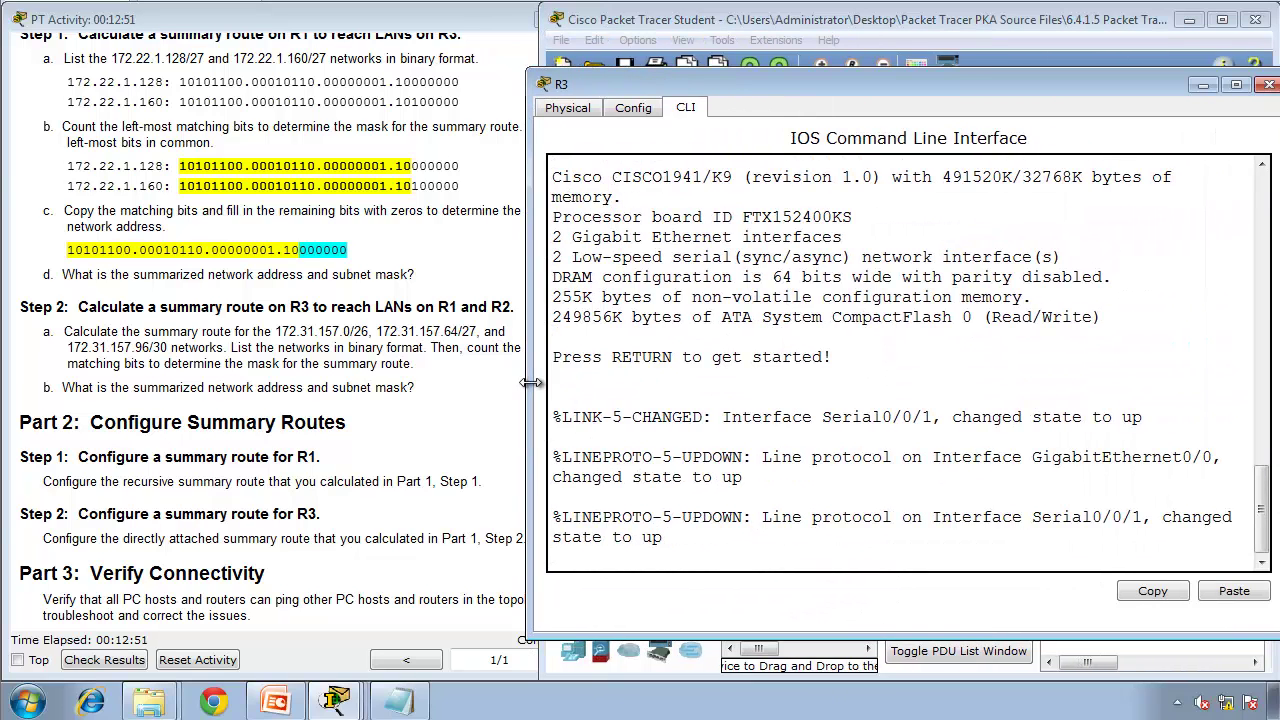
# - Enter privileged mode and start global configuration from the terminal on R3
pyautogui.press('Return')
pyautogui.write('en')
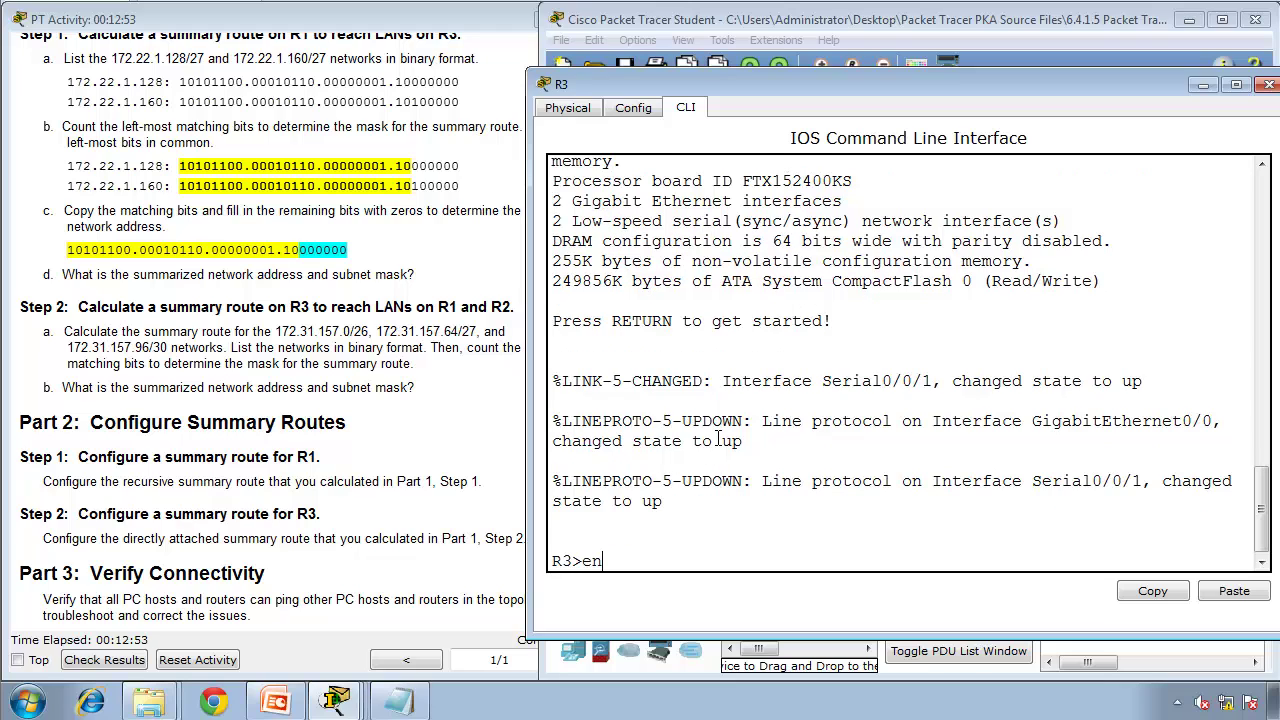
pyautogui.press('Return')
pyautogui.write('conf t')
pyautogui.press('Return')
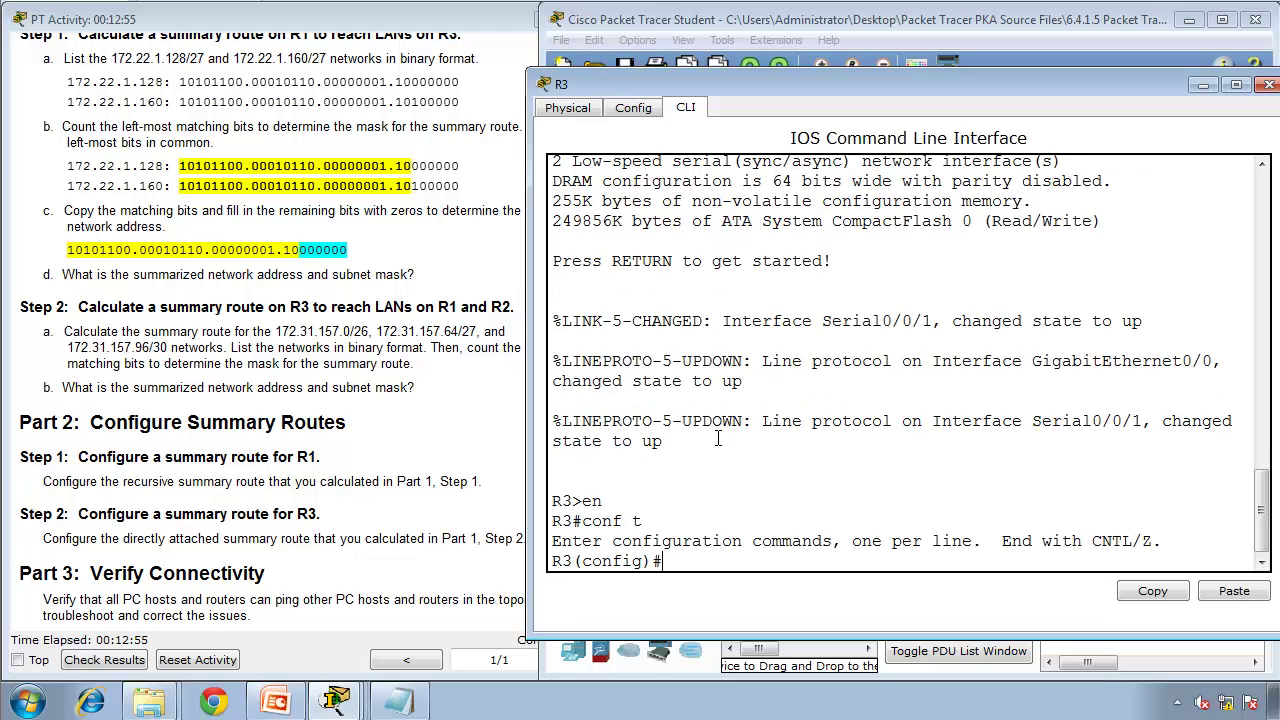
# - Begin an ip route command on R3 and paste in the summary network 172.31.157.0/25 copied from Notepad
pyautogui.write('ip route')
pyautogui.click(398, 703)
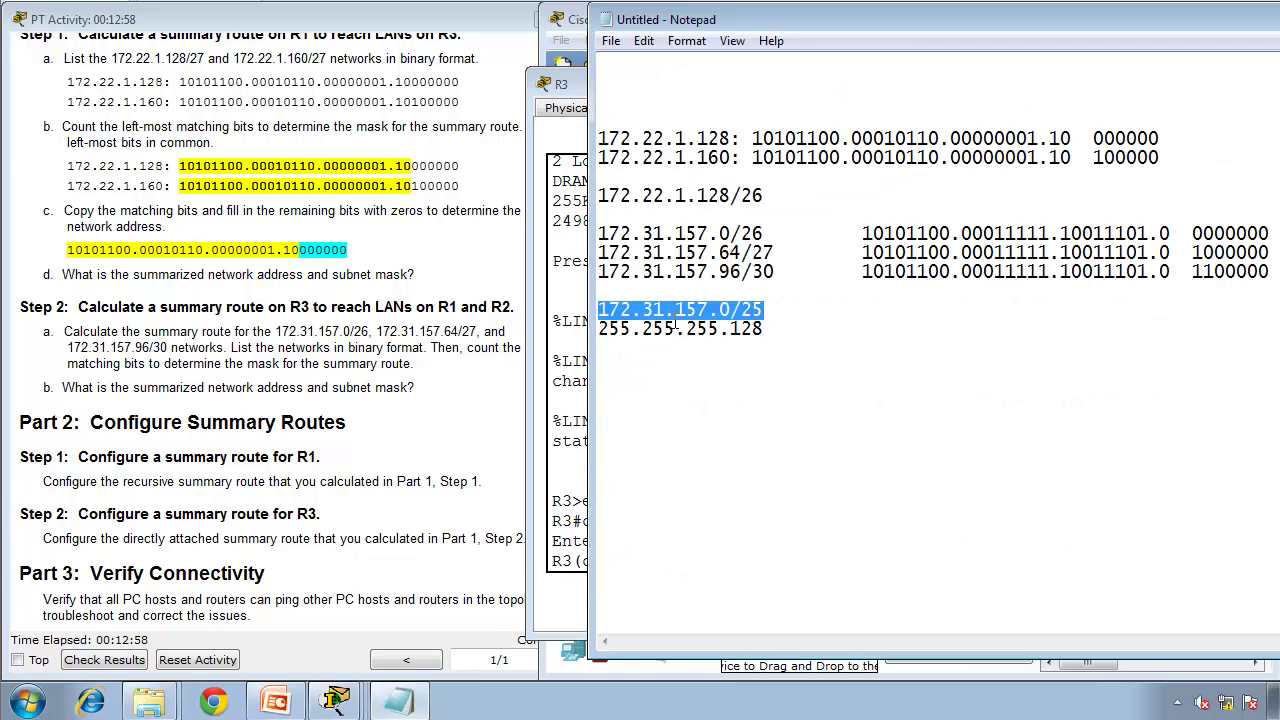
pyautogui.rightClick(678, 310)
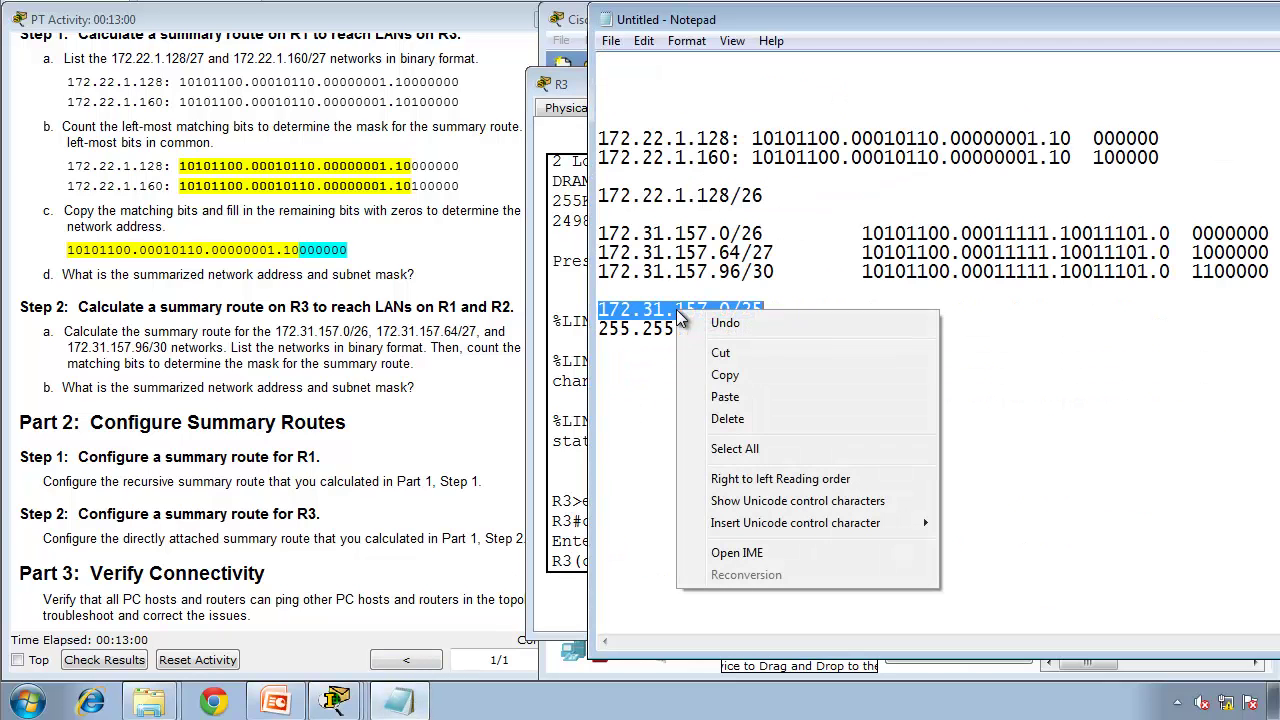
pyautogui.click(725, 377)
pyautogui.click(576, 405)
pyautogui.rightClick(578, 408)
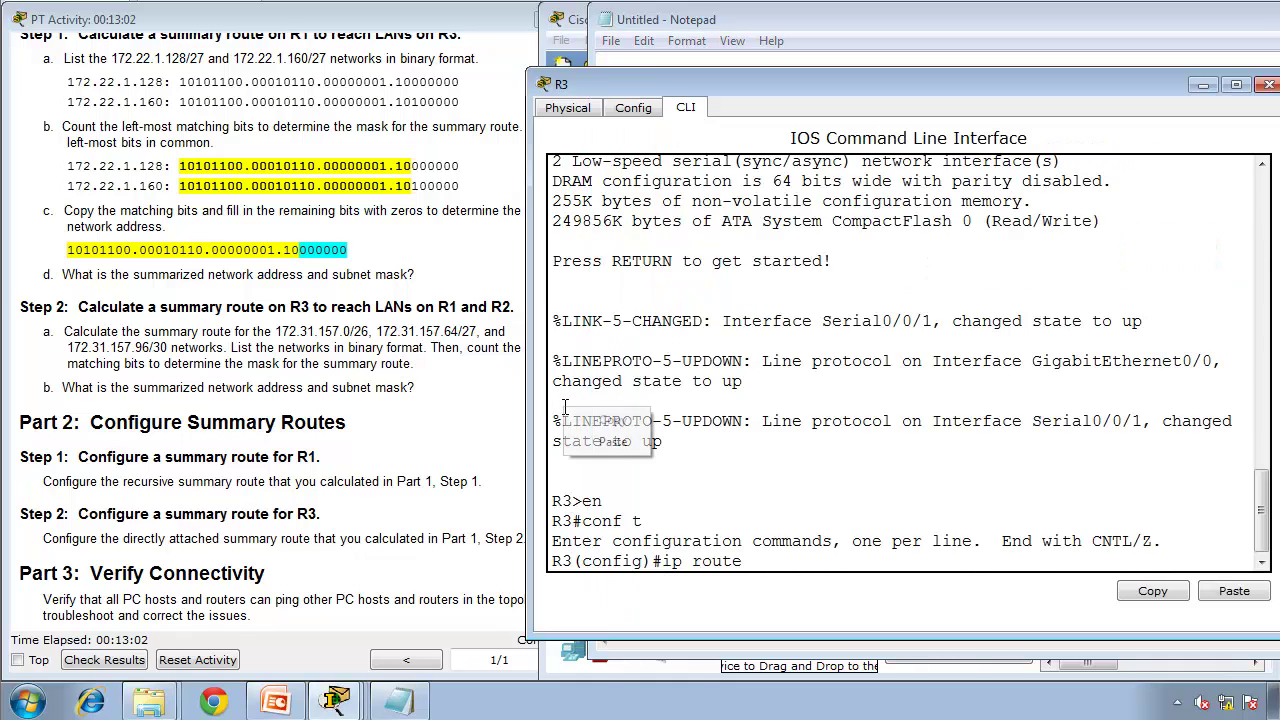
pyautogui.click(606, 446)
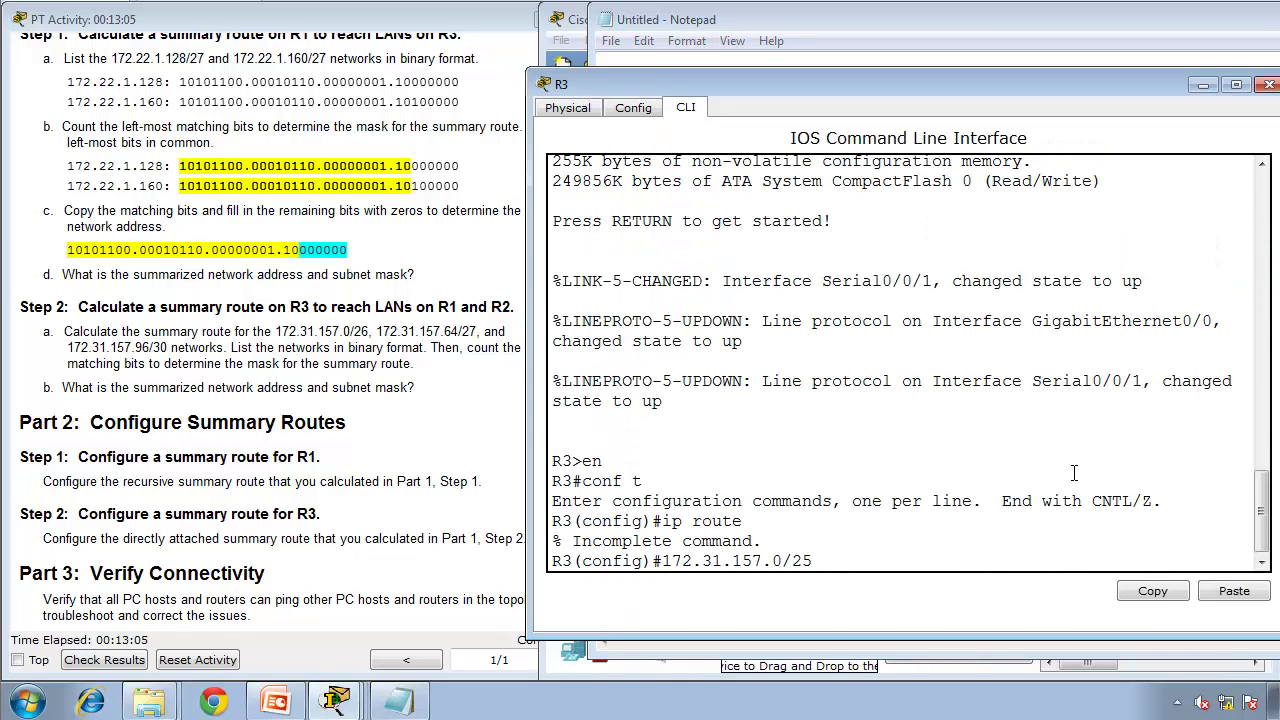
# - Rewrite the pasted line as R3's directly attached static route to 172.31.157.0 with mask 255.255.255.128 through s0/0/1
pyautogui.press('BackSpace')
pyautogui.press('BackSpace')
pyautogui.press('BackSpace')
pyautogui.press('Home')
pyautogui.write('ip route')
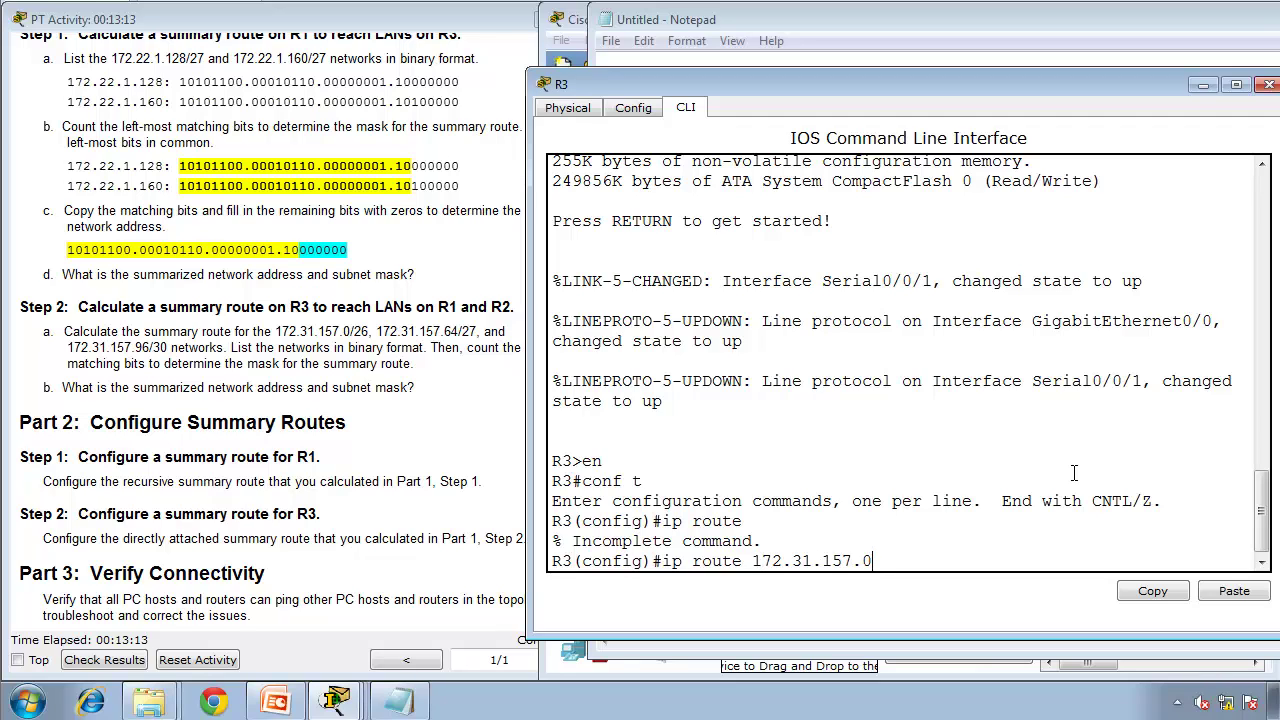
pyautogui.press('End')
pyautogui.write('255.255.255.128 s0/0')
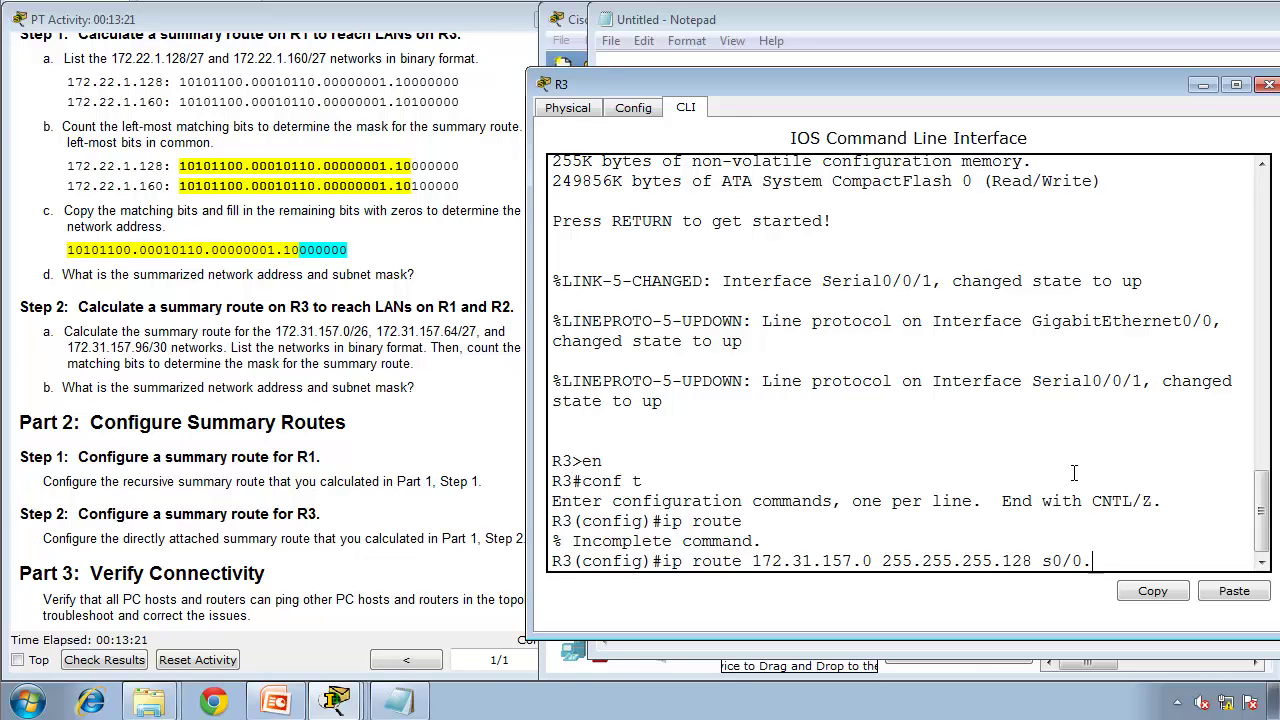
pyautogui.write('.1')
pyautogui.press('Return')
# - Leave configuration mode on R3 and check the new static route and its exit interface with show ip route
pyautogui.write('end')
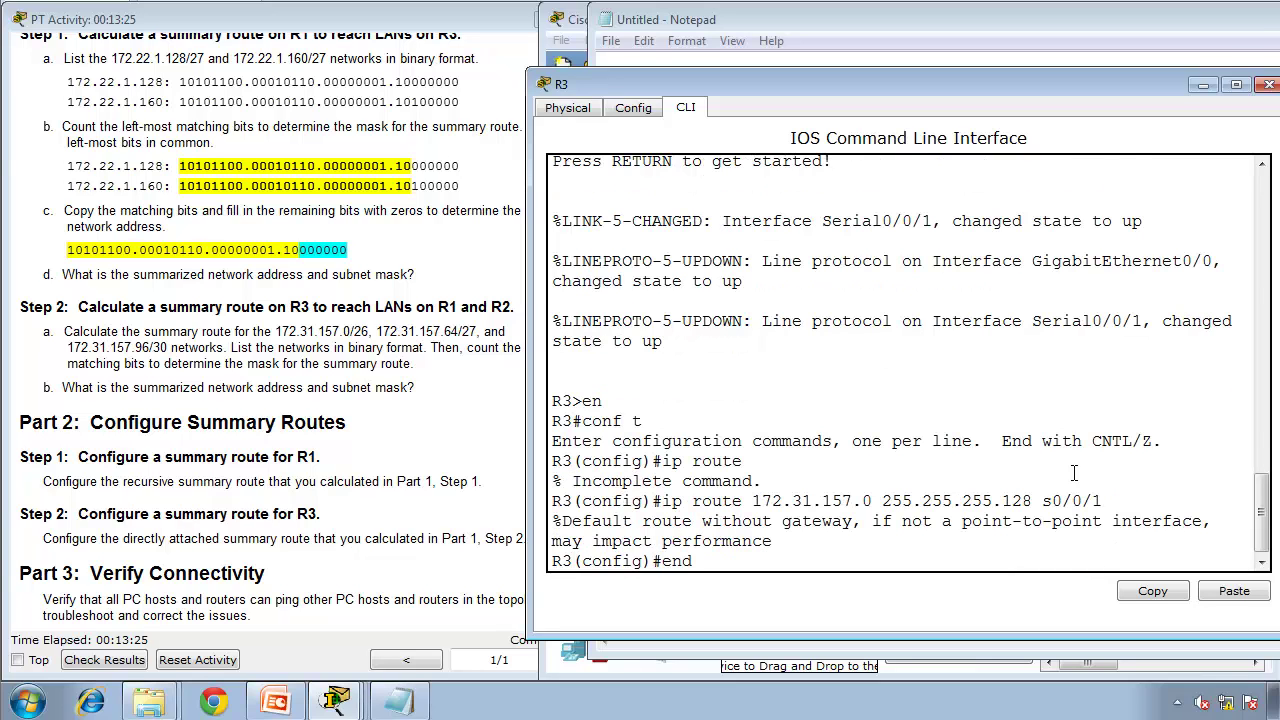
pyautogui.press('Return')
pyautogui.write('show i')
pyautogui.write('p route')
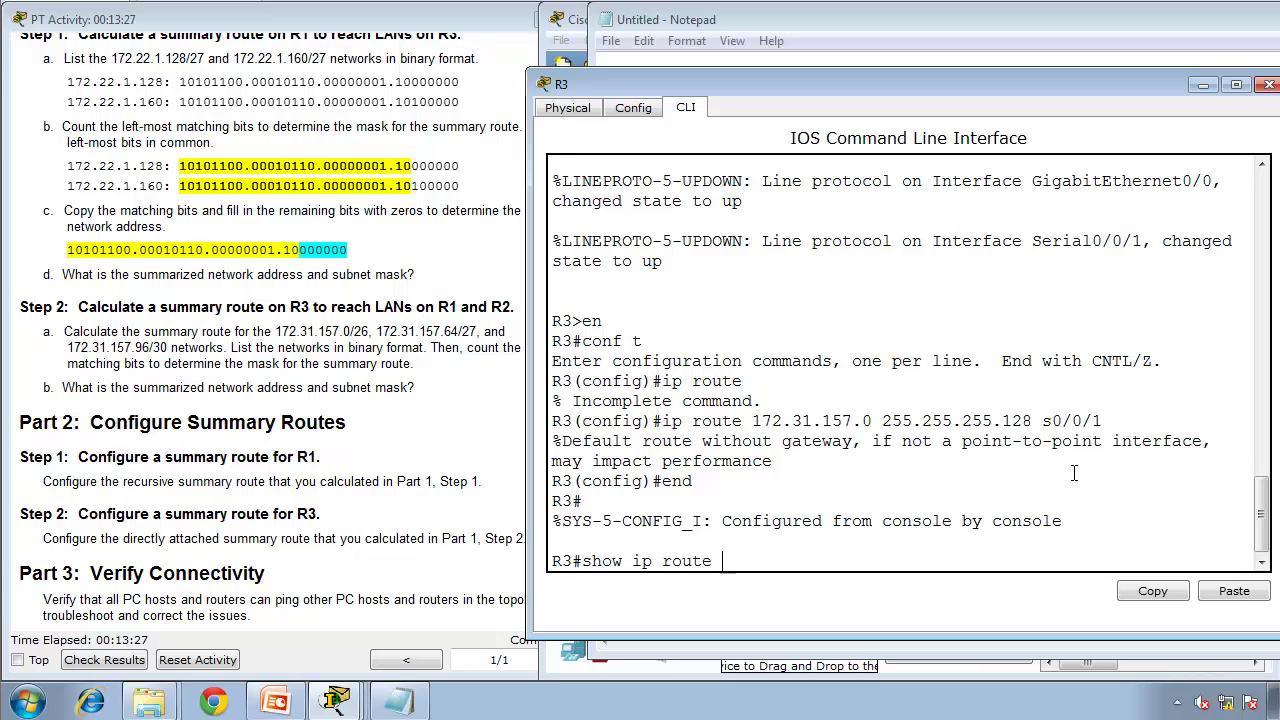
pyautogui.press('Return')
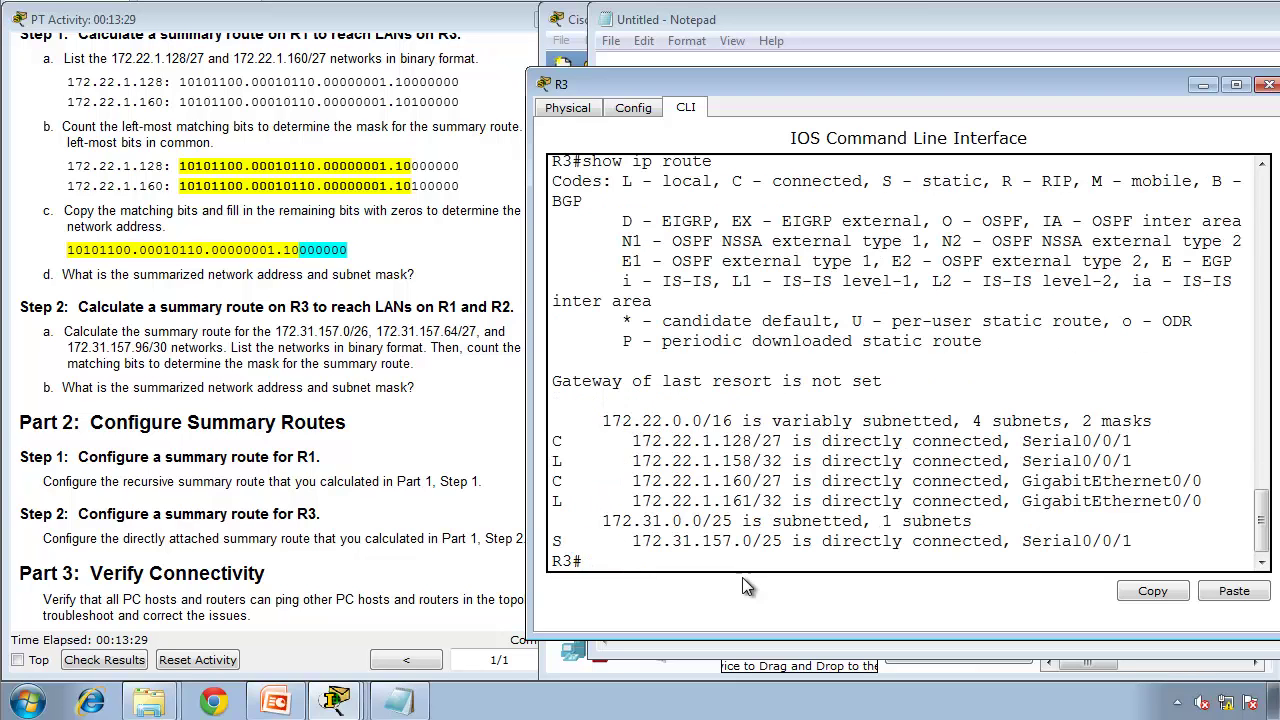
pyautogui.moveTo(560, 541); pyautogui.dragTo(802, 541)
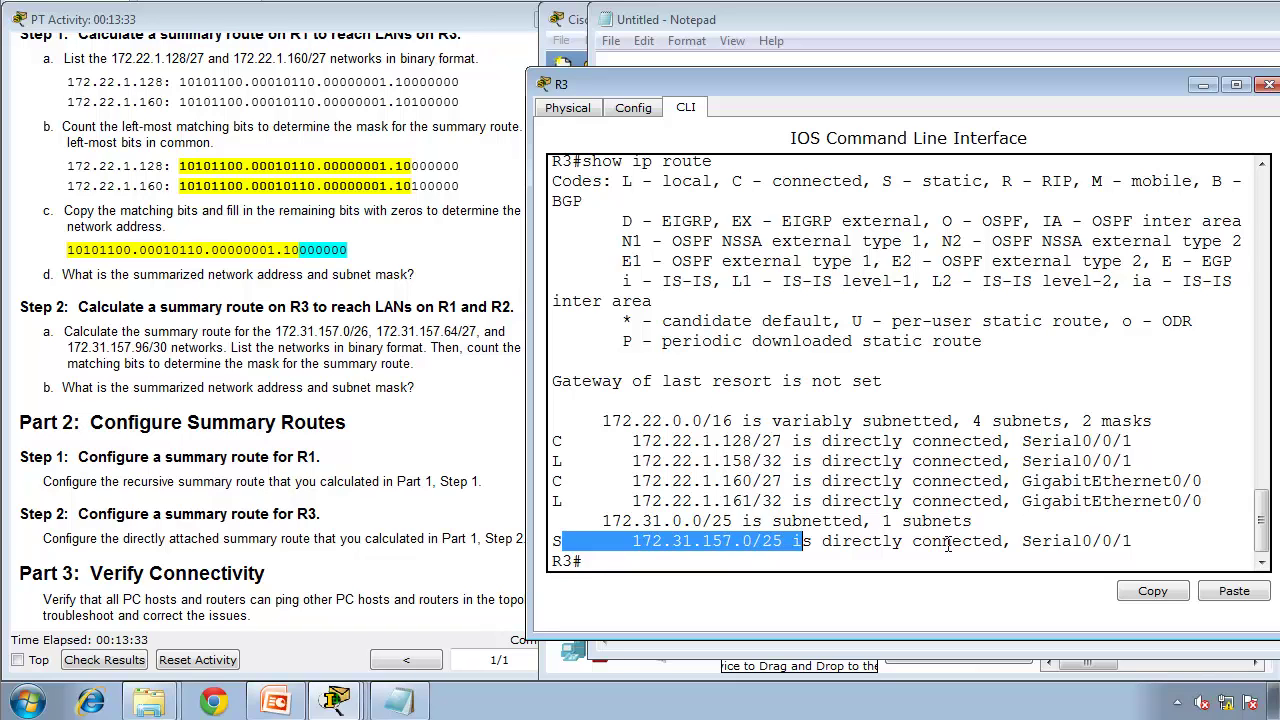
pyautogui.moveTo(1148, 541); pyautogui.dragTo(1022, 541)
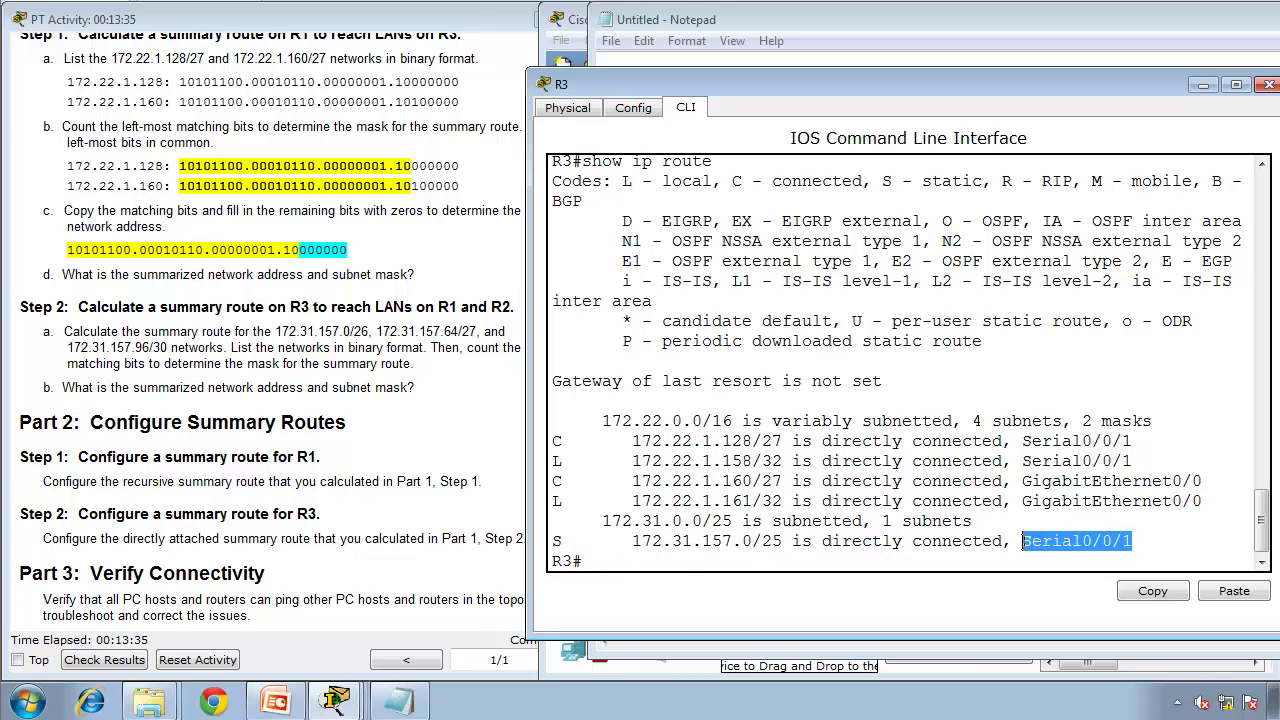
# - Check the activity's completion and Part 3 instructions, and maximize the network topology window
pyautogui.click(230, 506)
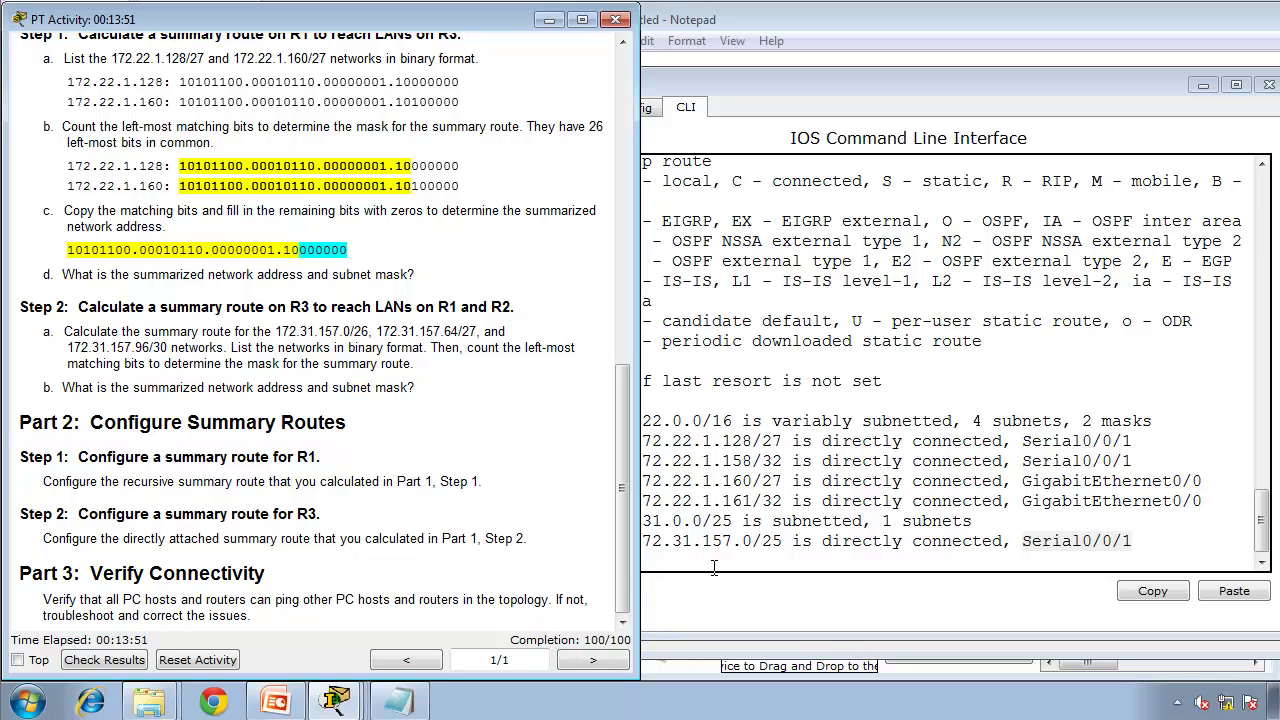
pyautogui.click(336, 700)
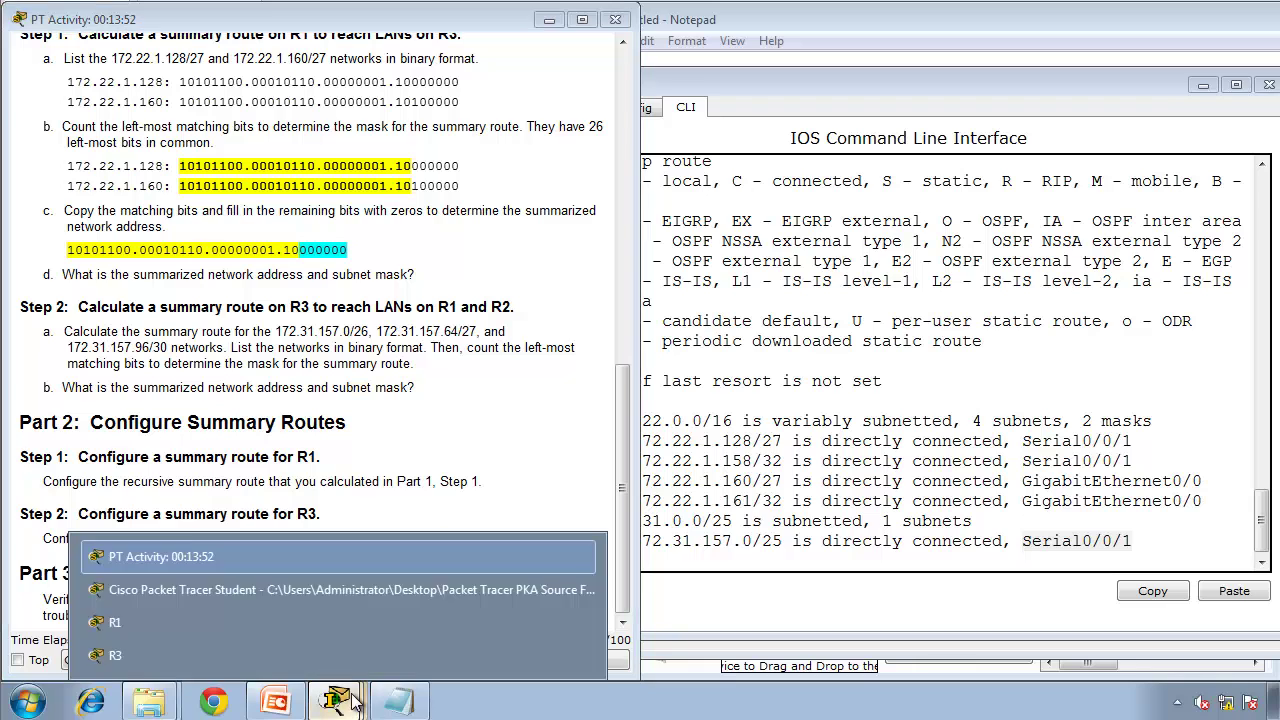
pyautogui.click(381, 589)
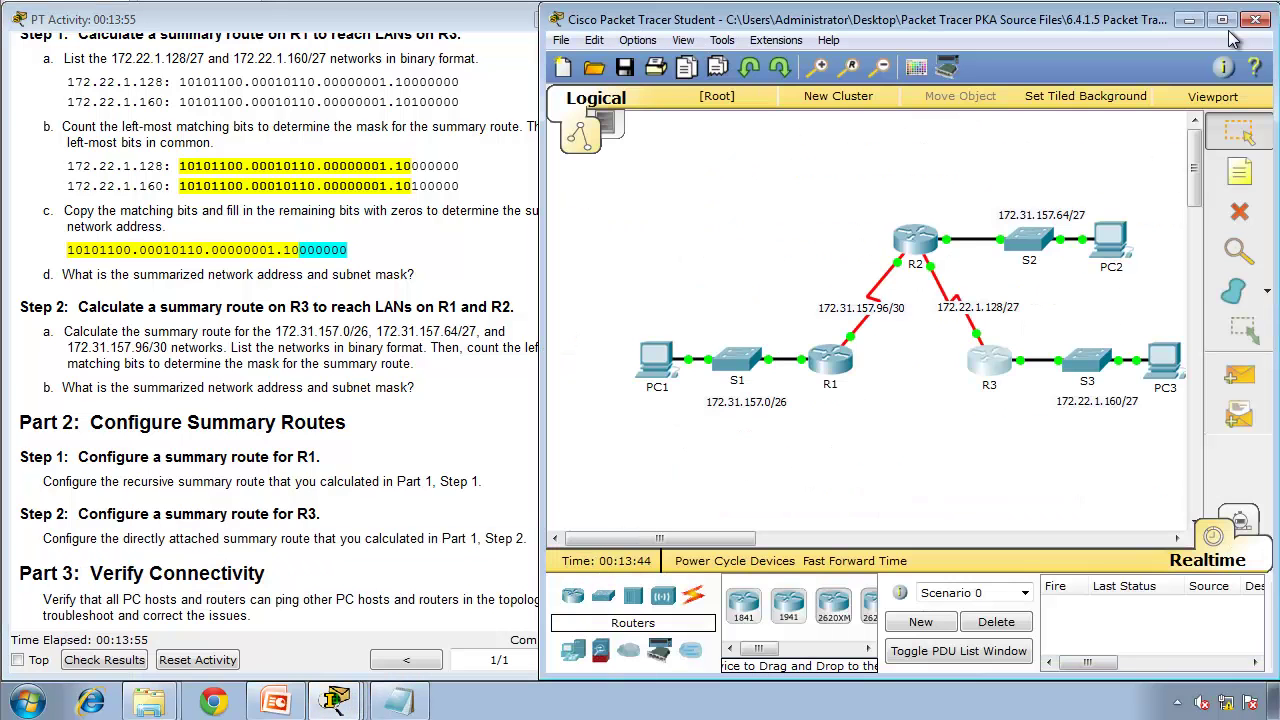
pyautogui.click(1222, 19)
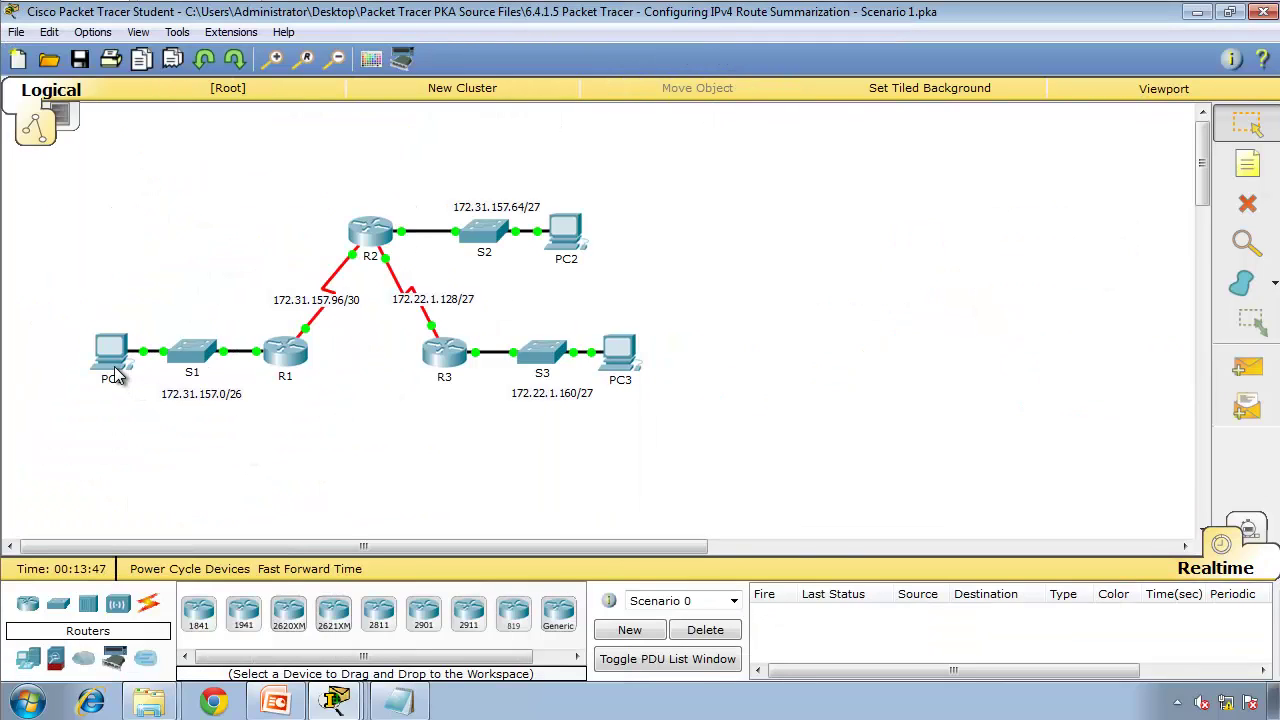
# - Look up the PC addresses in the Addressing Table and return to the topology
pyautogui.click(362, 707)
pyautogui.click(257, 557)
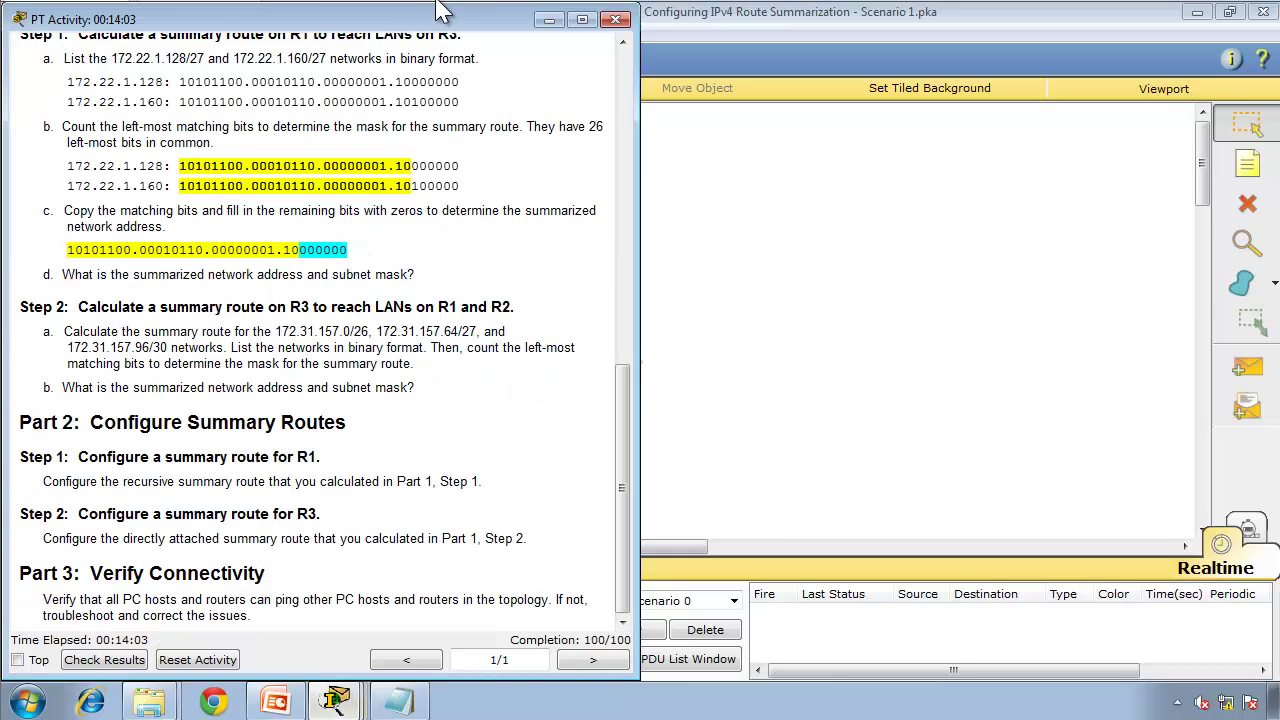
pyautogui.click(615, 83)
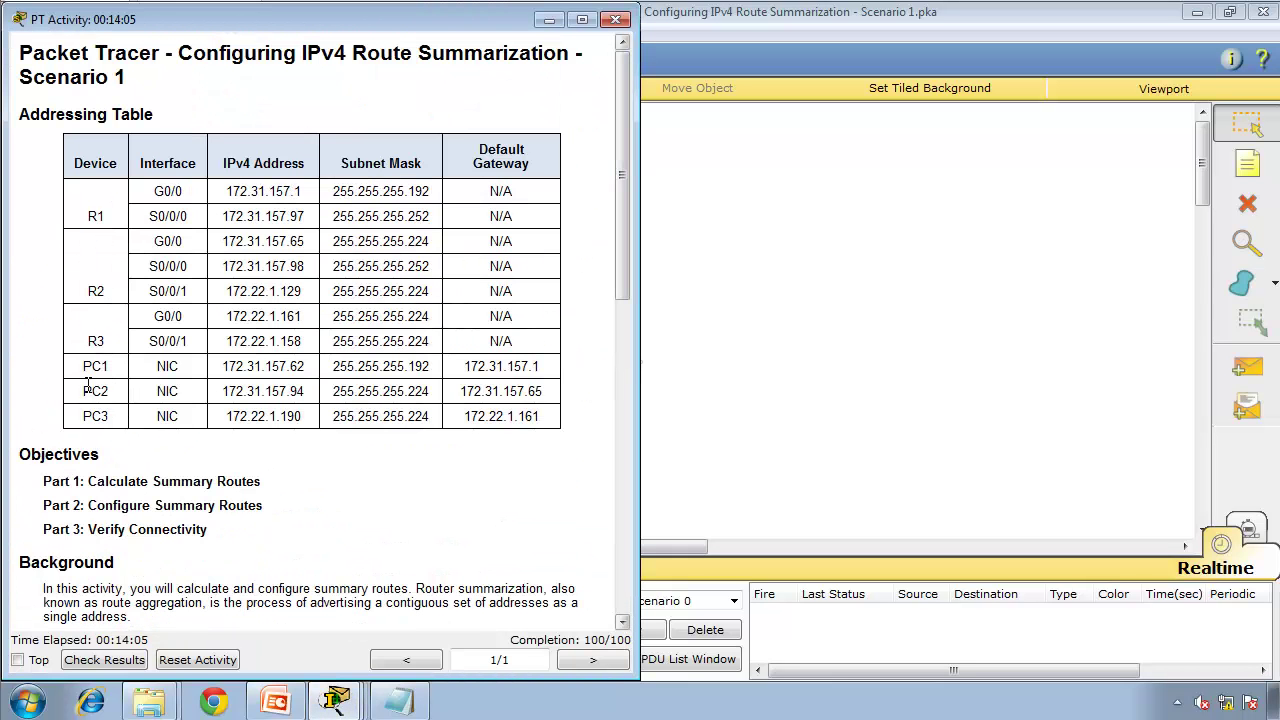
pyautogui.click(685, 383)
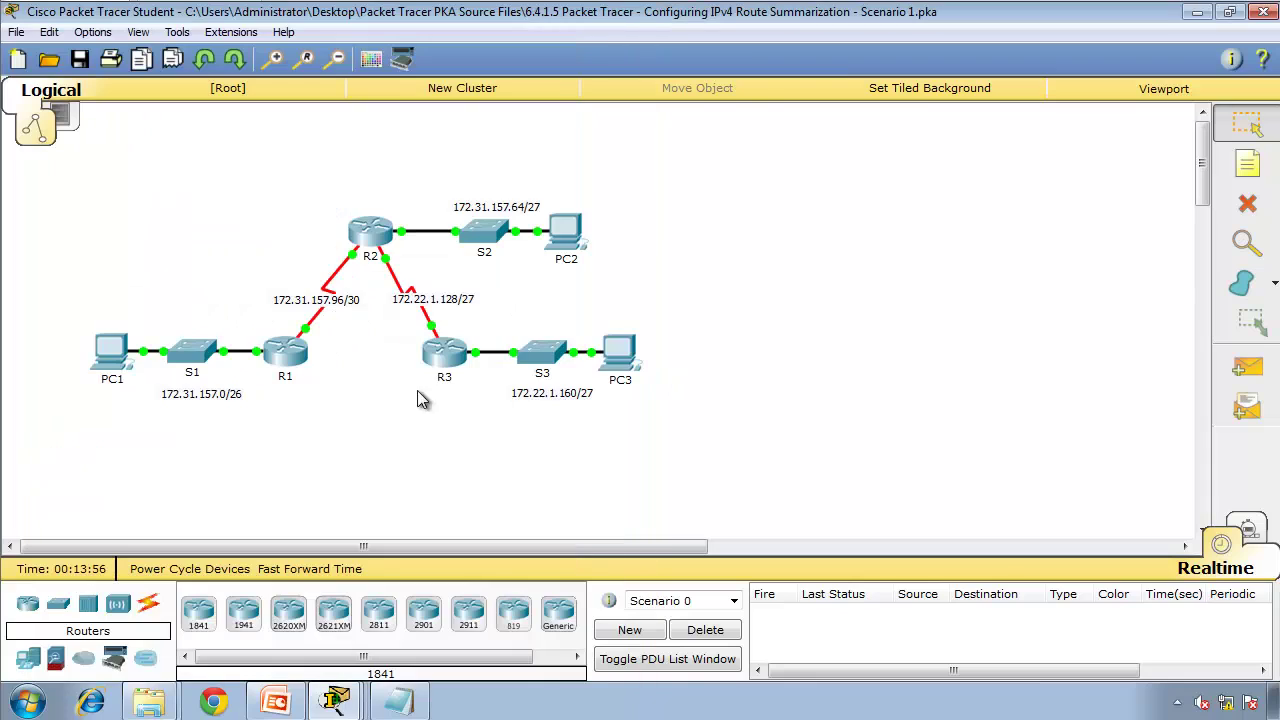
# - Open the device windows of PC1, PC2 and PC3 from the topology
pyautogui.click(100, 355)
pyautogui.click(134, 209)
pyautogui.click(566, 234)
pyautogui.click(170, 468)
pyautogui.click(620, 355)
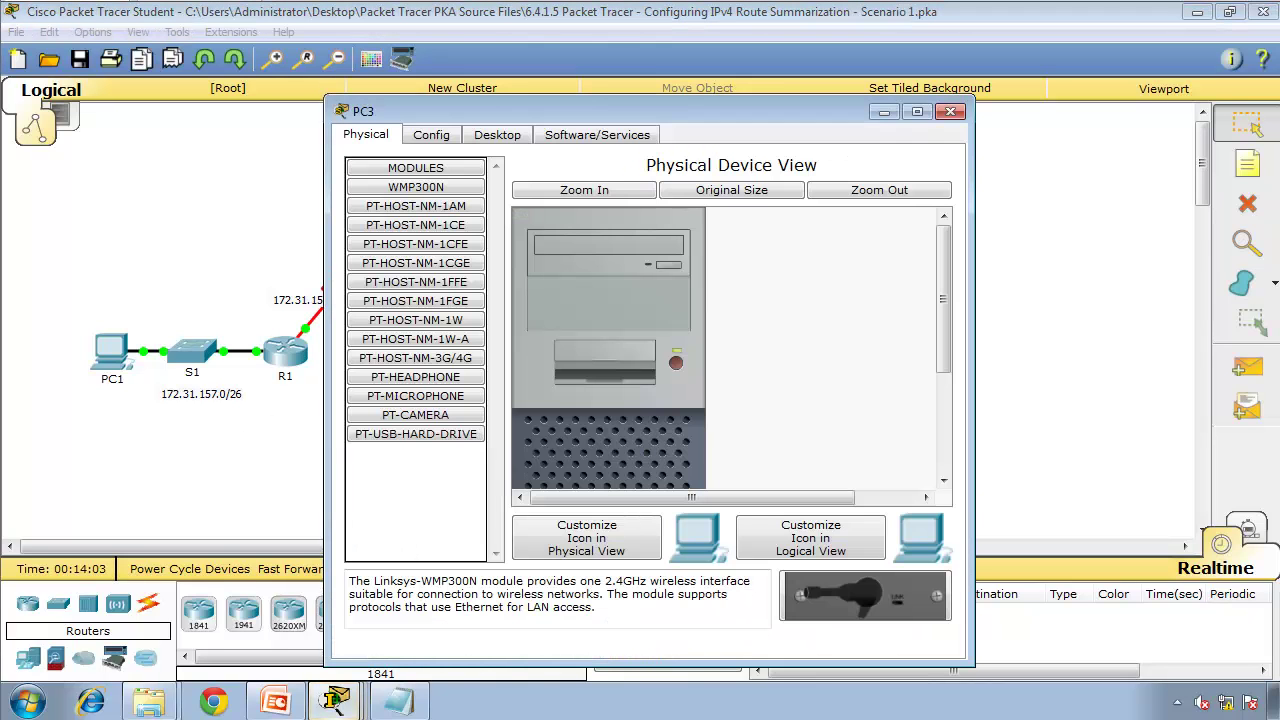
# - Bring the Addressing Table into view beside PC1's window and open the Command Prompt on PC1
pyautogui.click(335, 701)
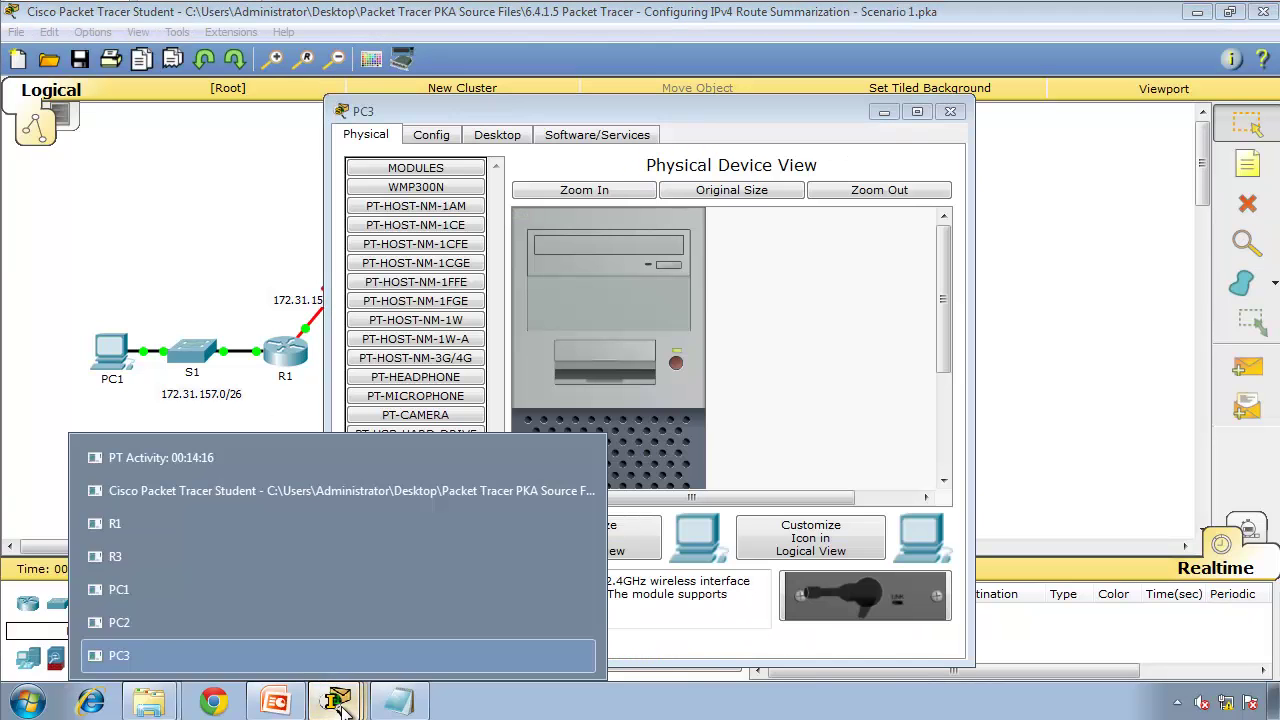
pyautogui.click(240, 457)
pyautogui.moveTo(362, 700)
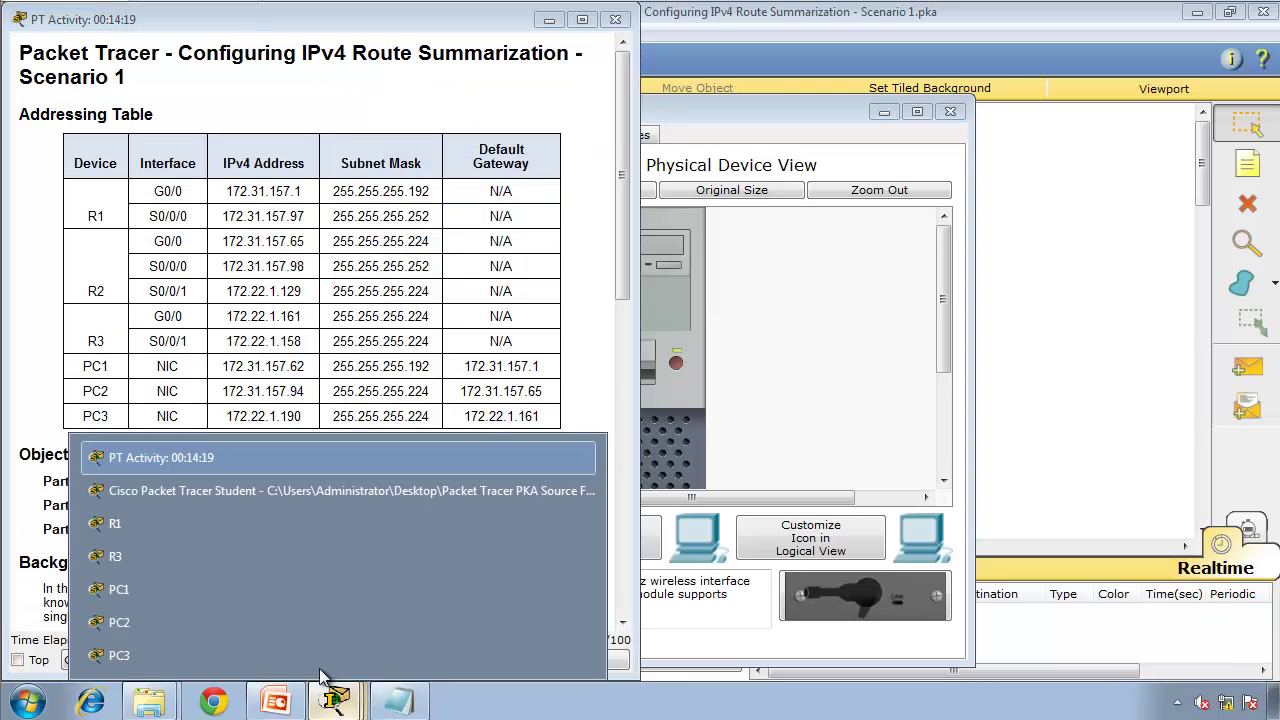
pyautogui.click(240, 590)
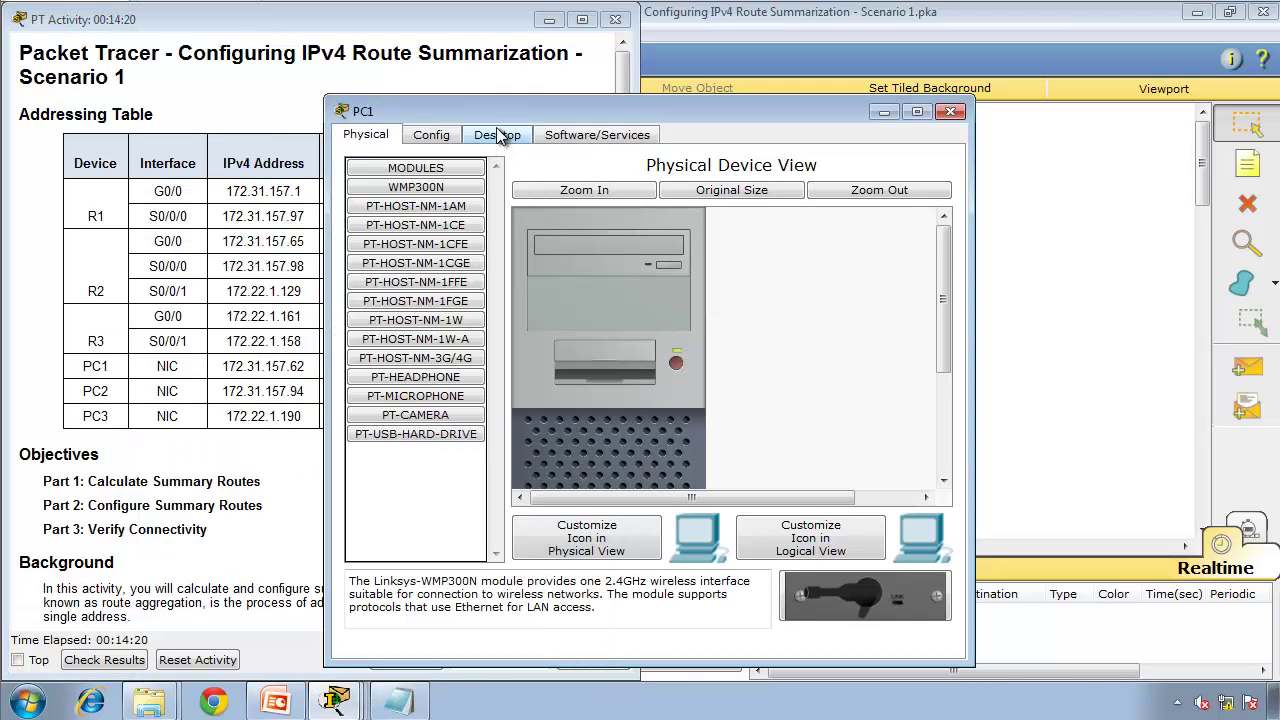
pyautogui.moveTo(463, 110); pyautogui.dragTo(493, 86)
pyautogui.click(524, 109)
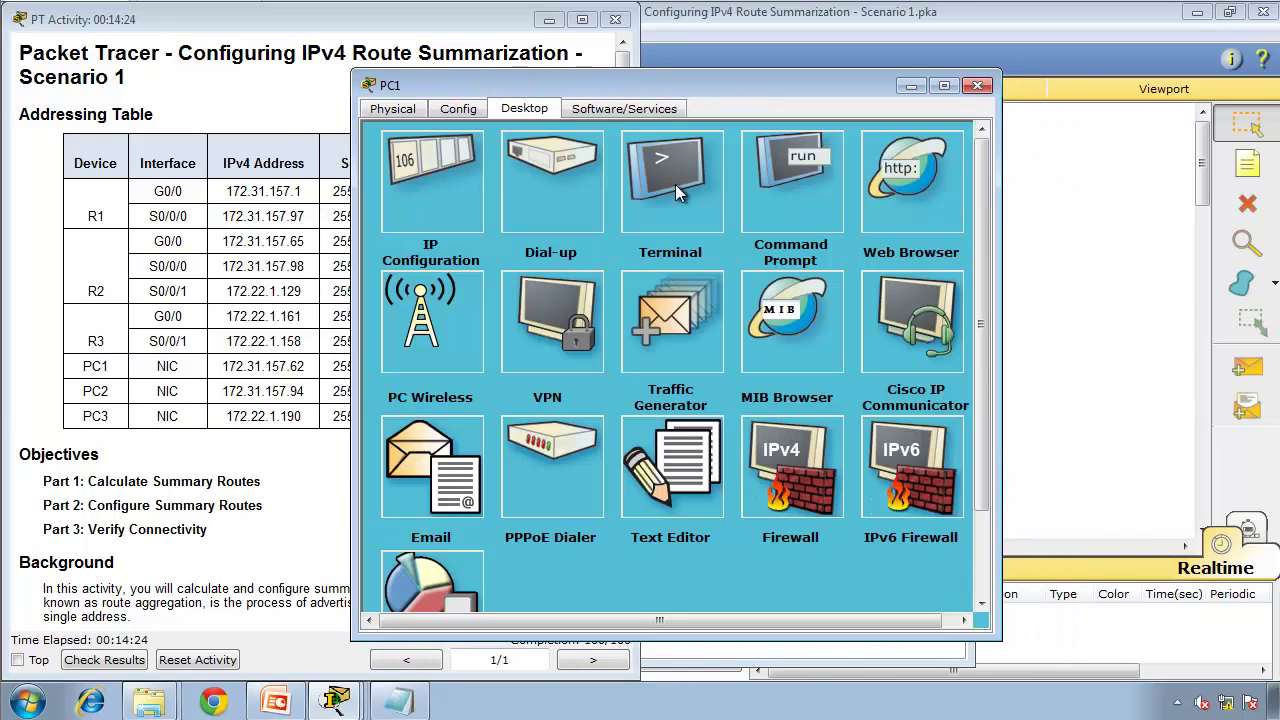
pyautogui.click(808, 201)
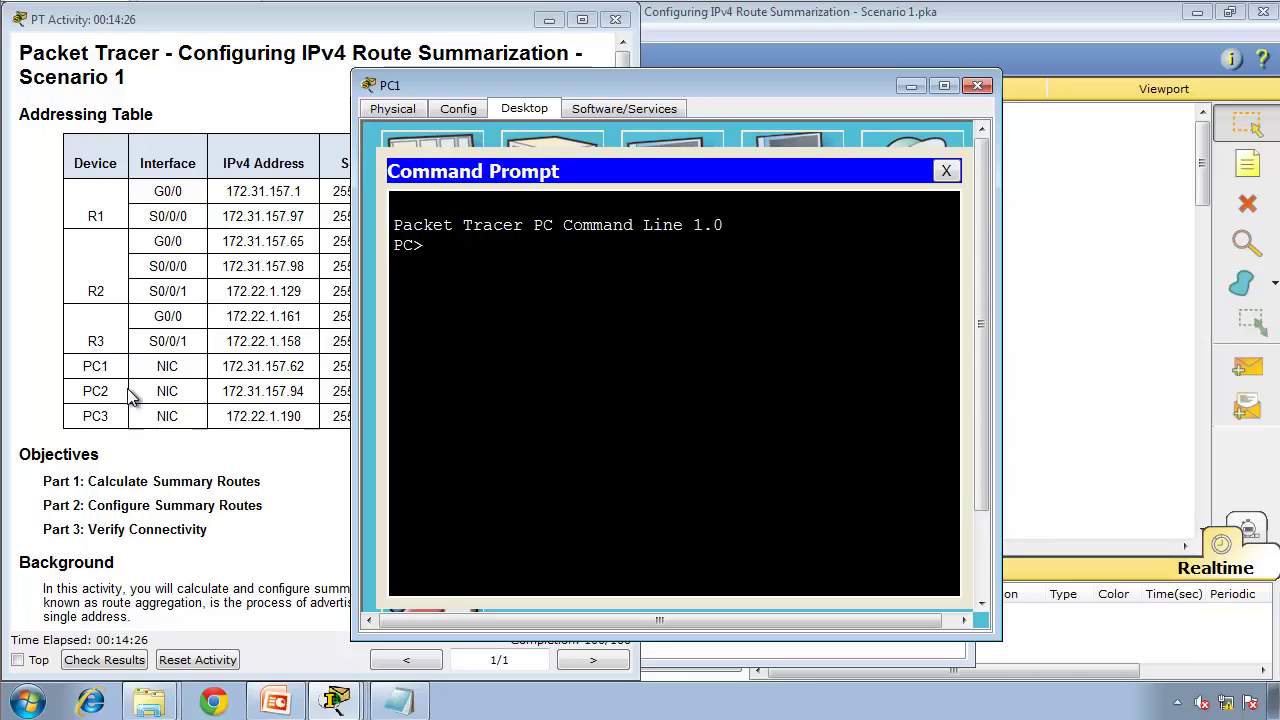
# - Ping PC2 at 172.31.157.94 from PC1
pyautogui.write('ping 172')
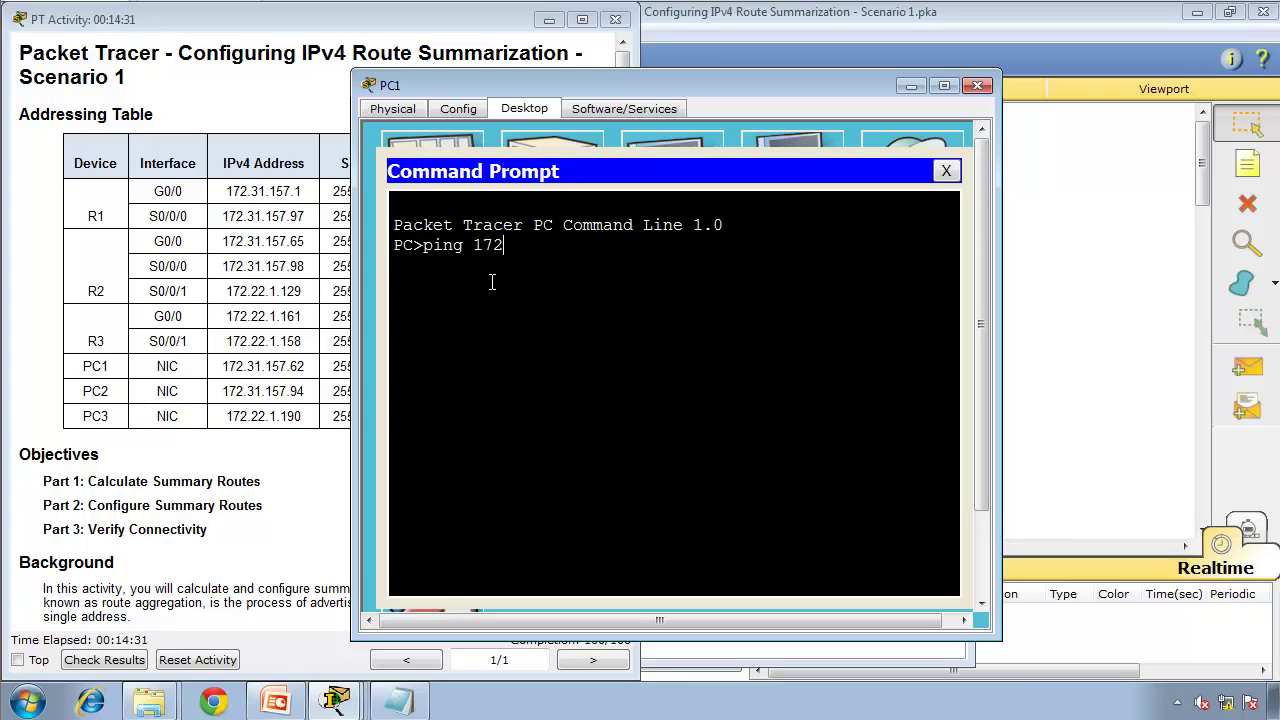
pyautogui.write('.31.157')
pyautogui.press('BackSpace')
pyautogui.write('94')
pyautogui.press('Return')
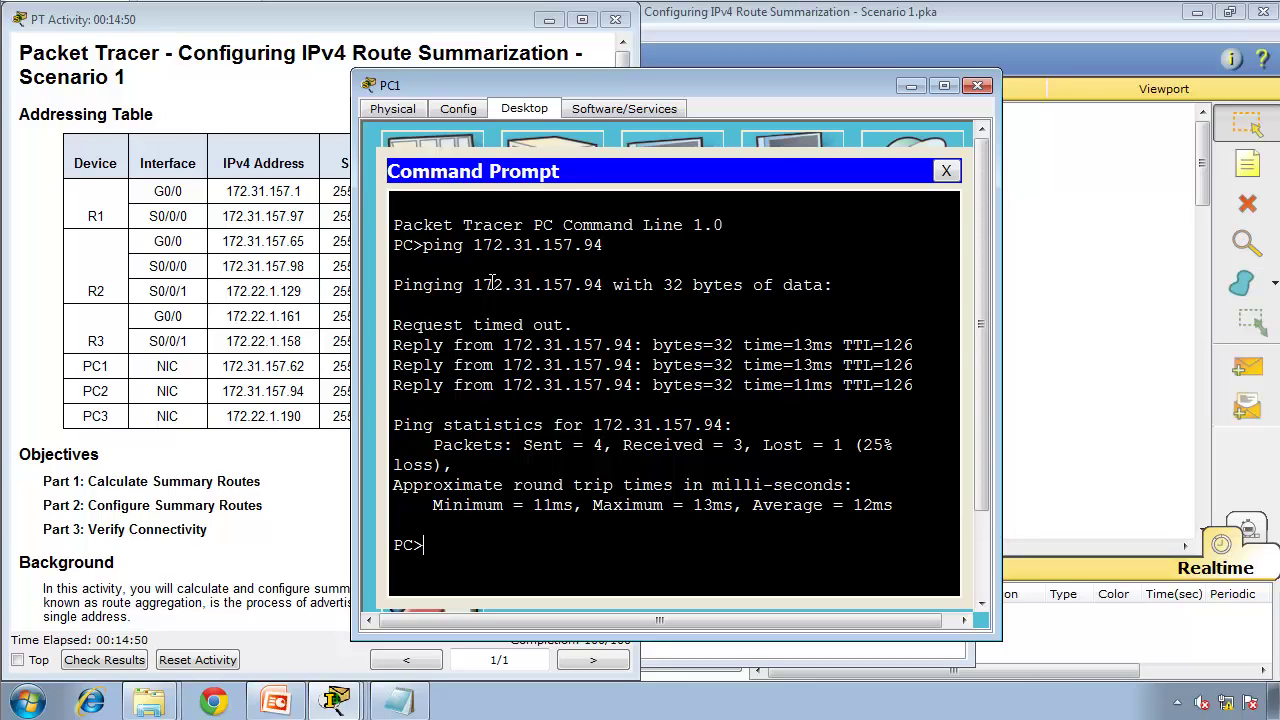
# - Ping PC3 at 172.22.1.190 from PC1's Command Prompt
pyautogui.press('Up')
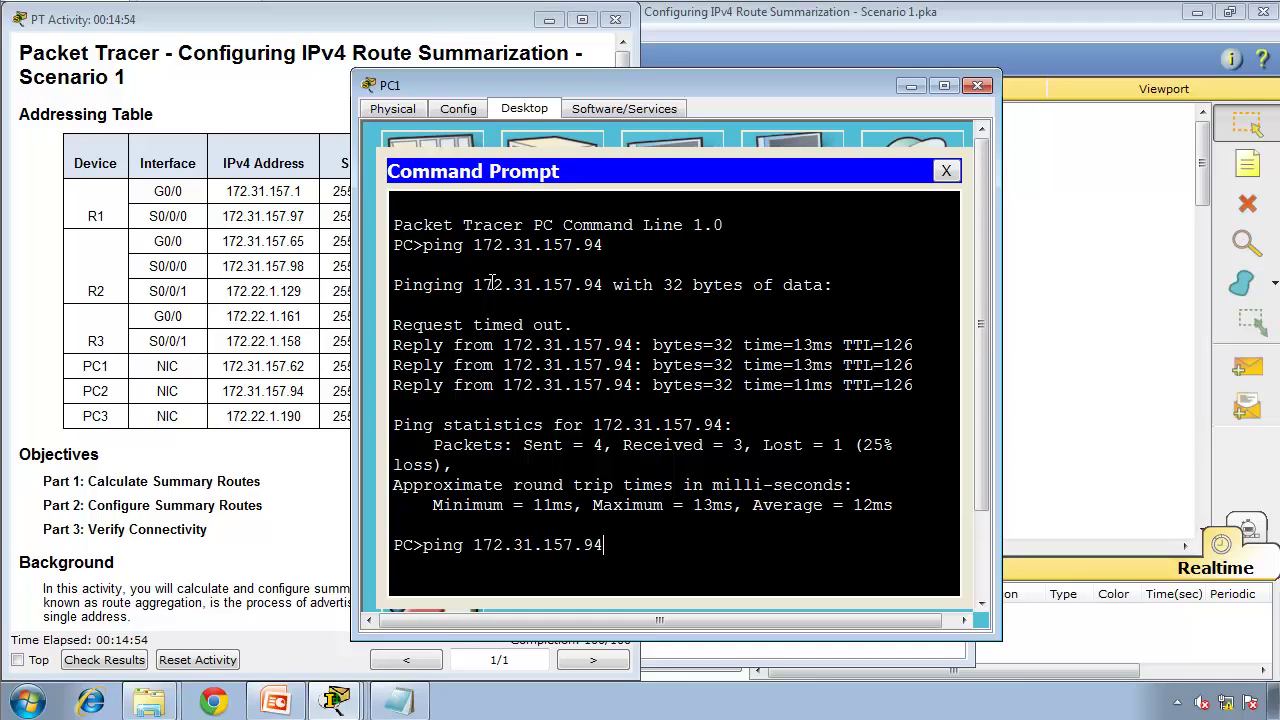
pyautogui.press('BackSpace')
pyautogui.press('BackSpace')
pyautogui.press('BackSpace')
pyautogui.press('BackSpace')
pyautogui.press('BackSpace')
pyautogui.press('BackSpace')
pyautogui.press('BackSpace')
pyautogui.write('22.1.190')
pyautogui.press('Return')
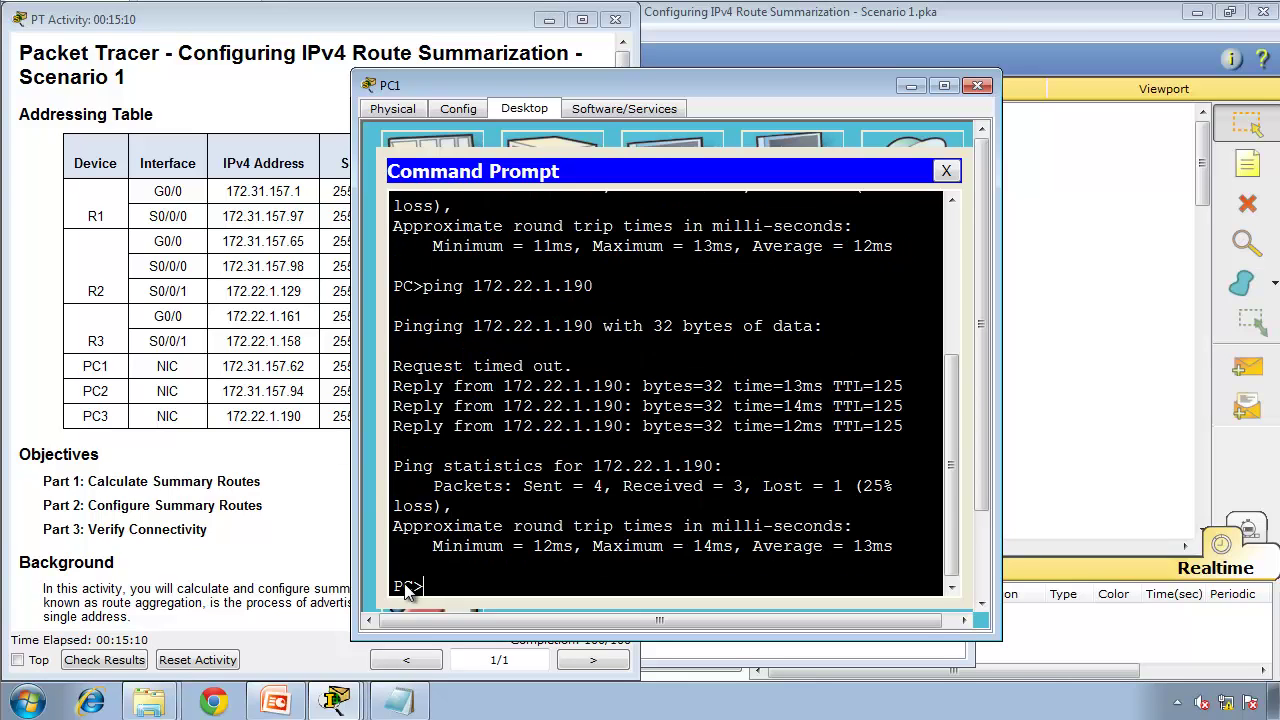
# - Open the Command Prompt on PC2 and ping PC3 at 172.22.1.190
pyautogui.moveTo(337, 705)
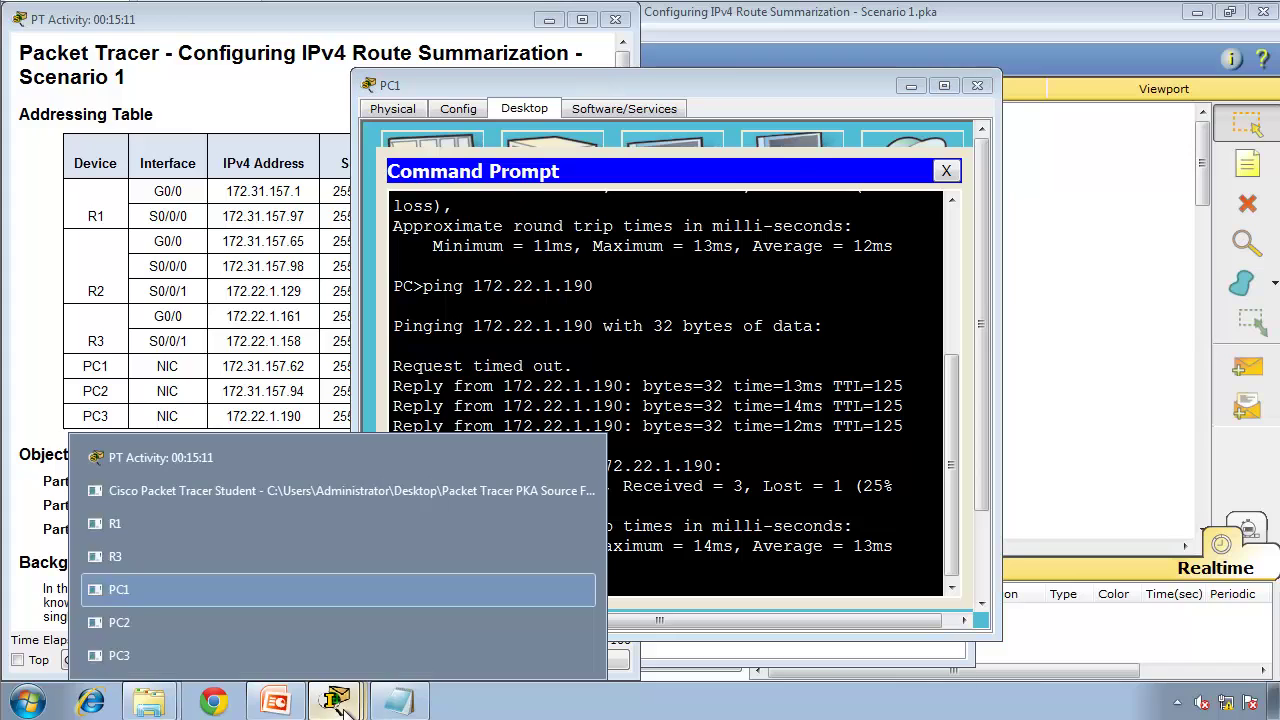
pyautogui.click(297, 623)
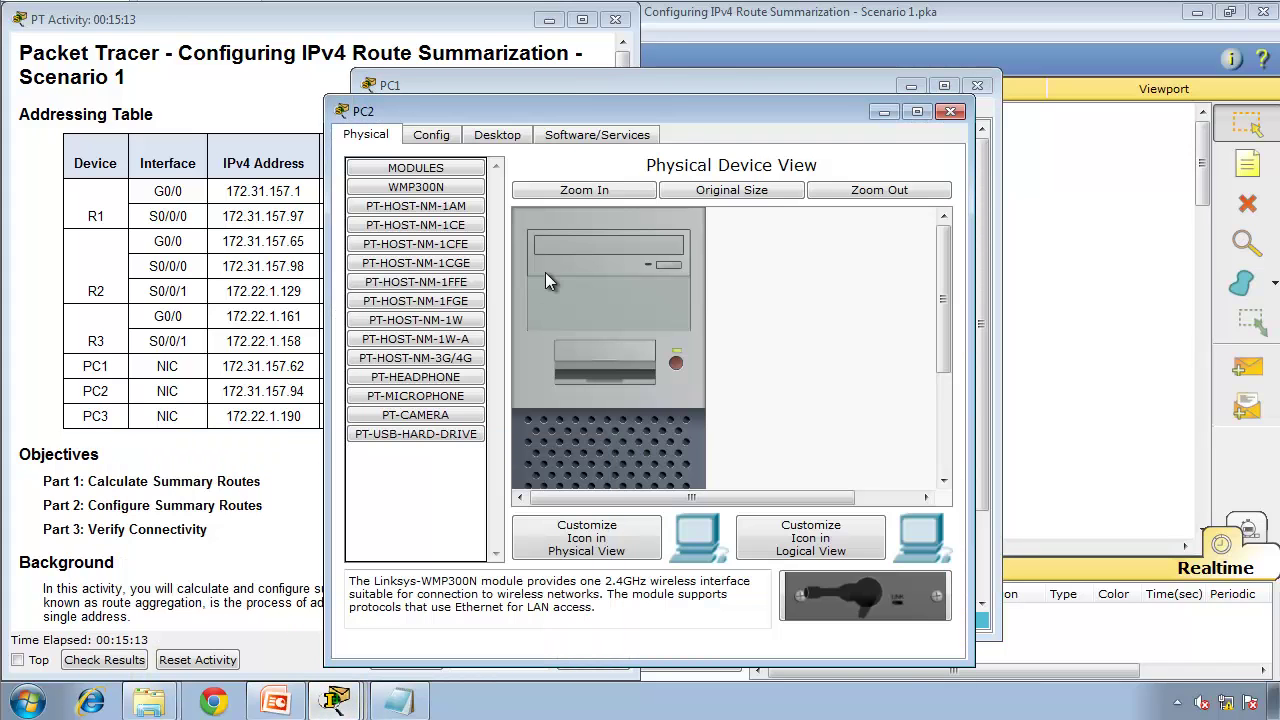
pyautogui.click(497, 134)
pyautogui.click(768, 224)
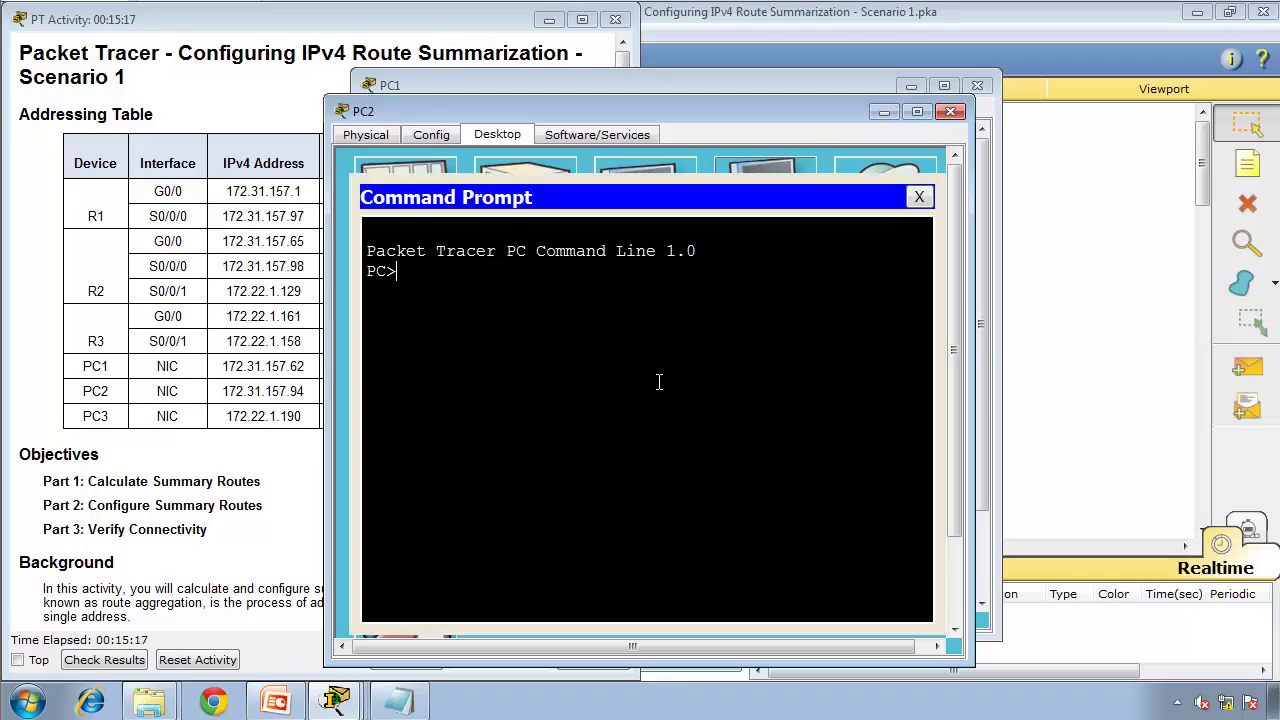
pyautogui.write('ping 172.22.1.19')
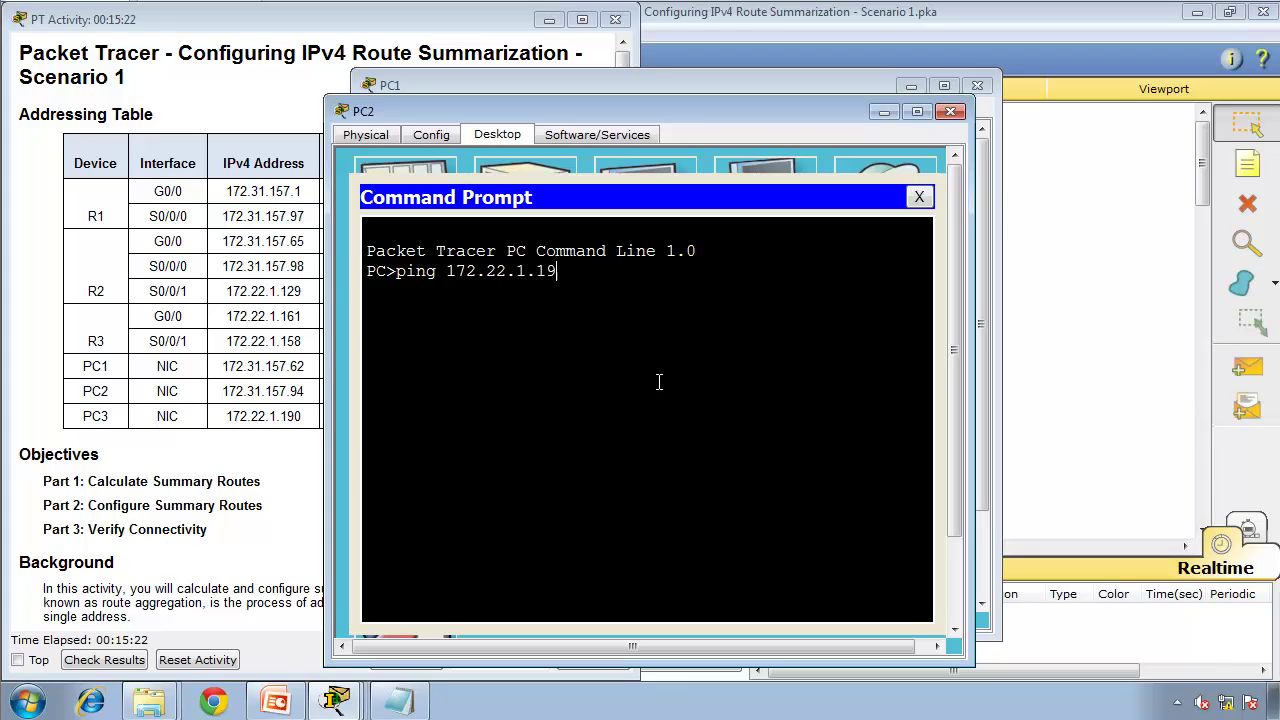
pyautogui.write('0')
pyautogui.press('Return')
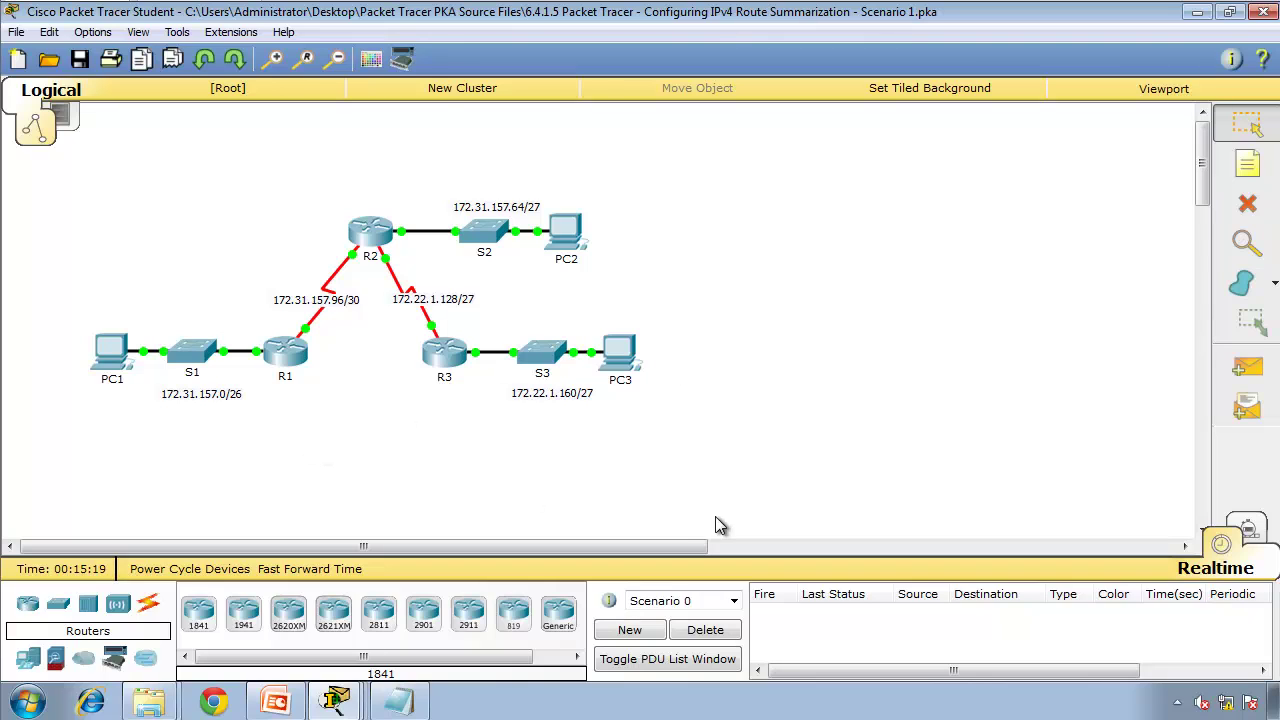
# - Test connectivity with simple PDUs from PC1 to PC2, from PC1 to PC3 and from PC2 to PC3
pyautogui.click(1258, 380)
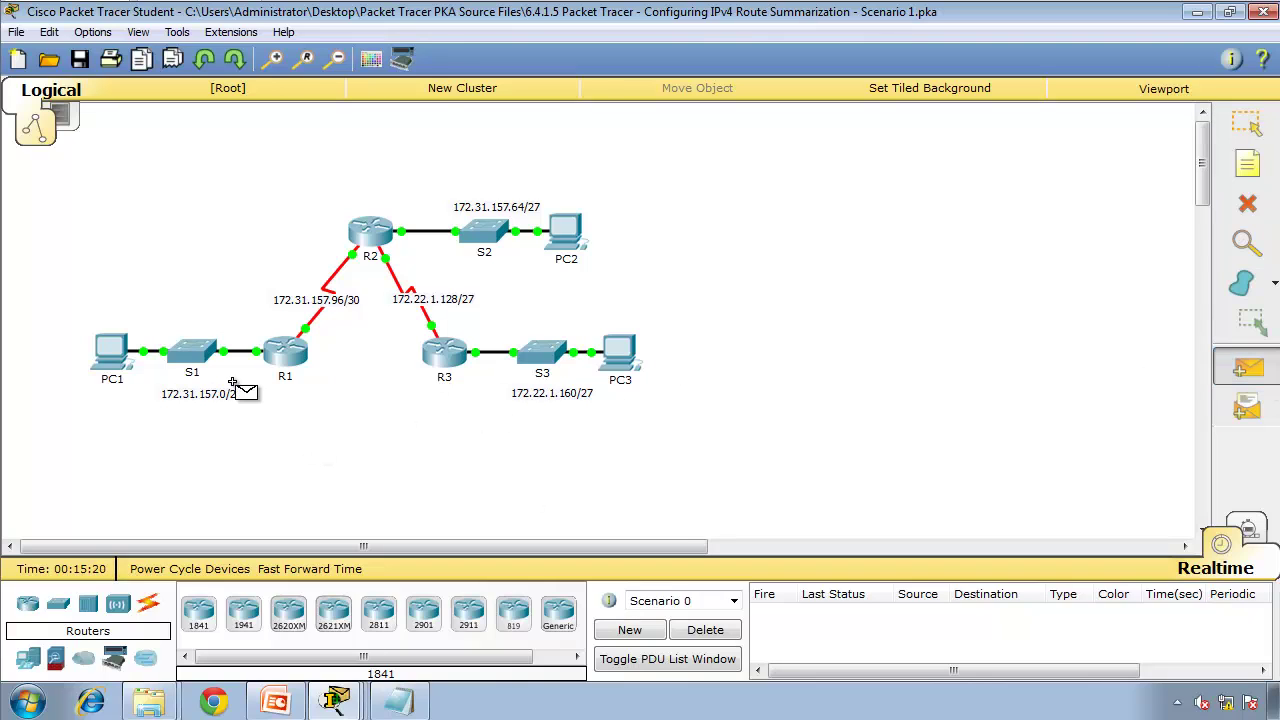
pyautogui.click(110, 355)
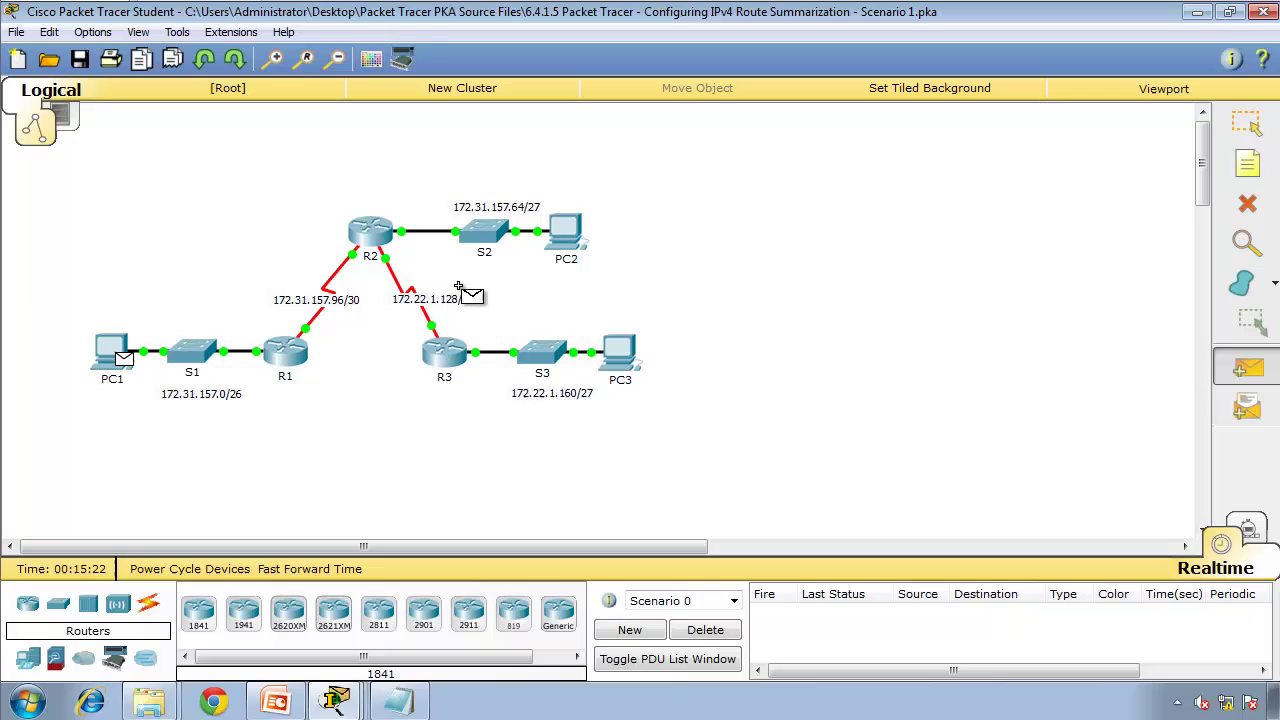
pyautogui.click(565, 232)
pyautogui.click(1247, 368)
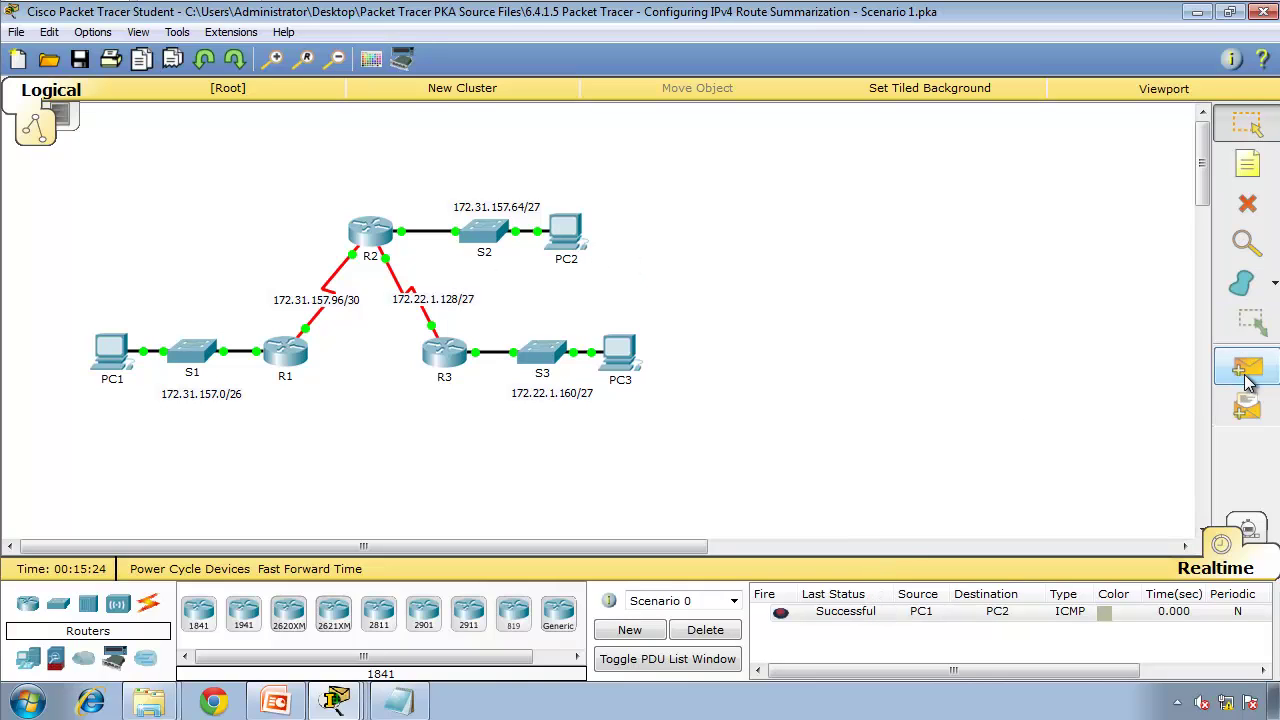
pyautogui.click(112, 355)
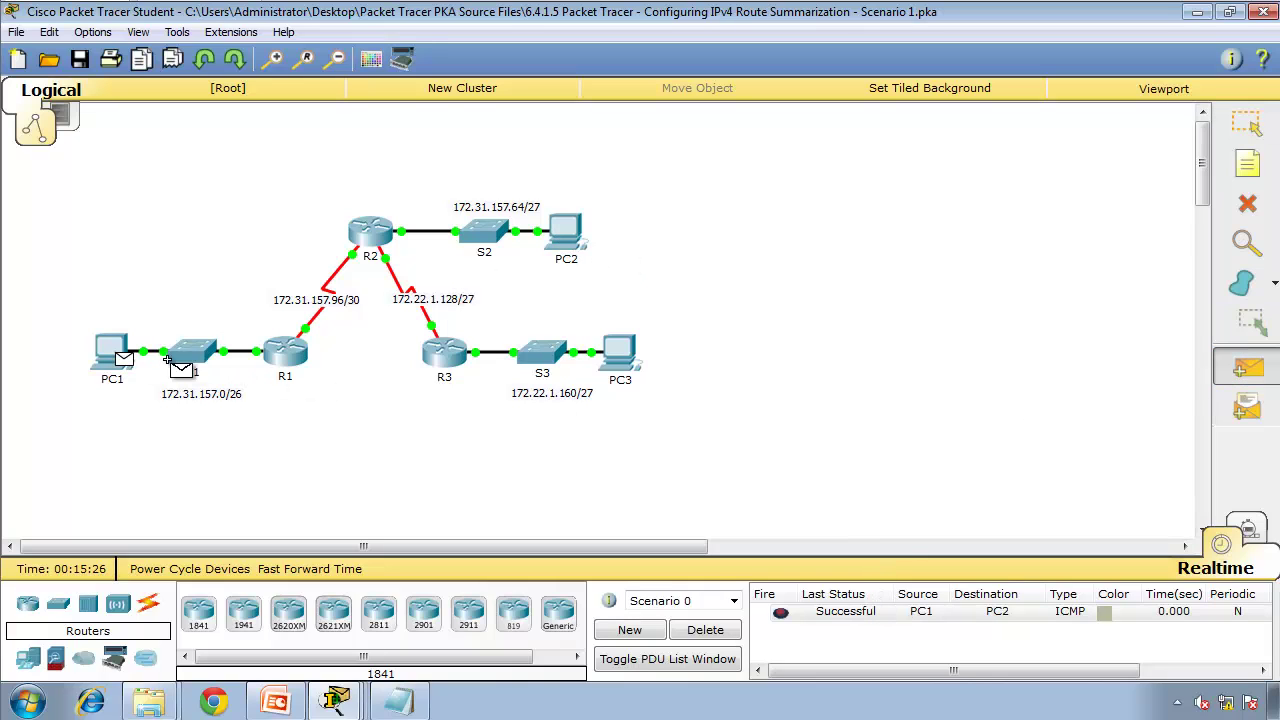
pyautogui.click(619, 348)
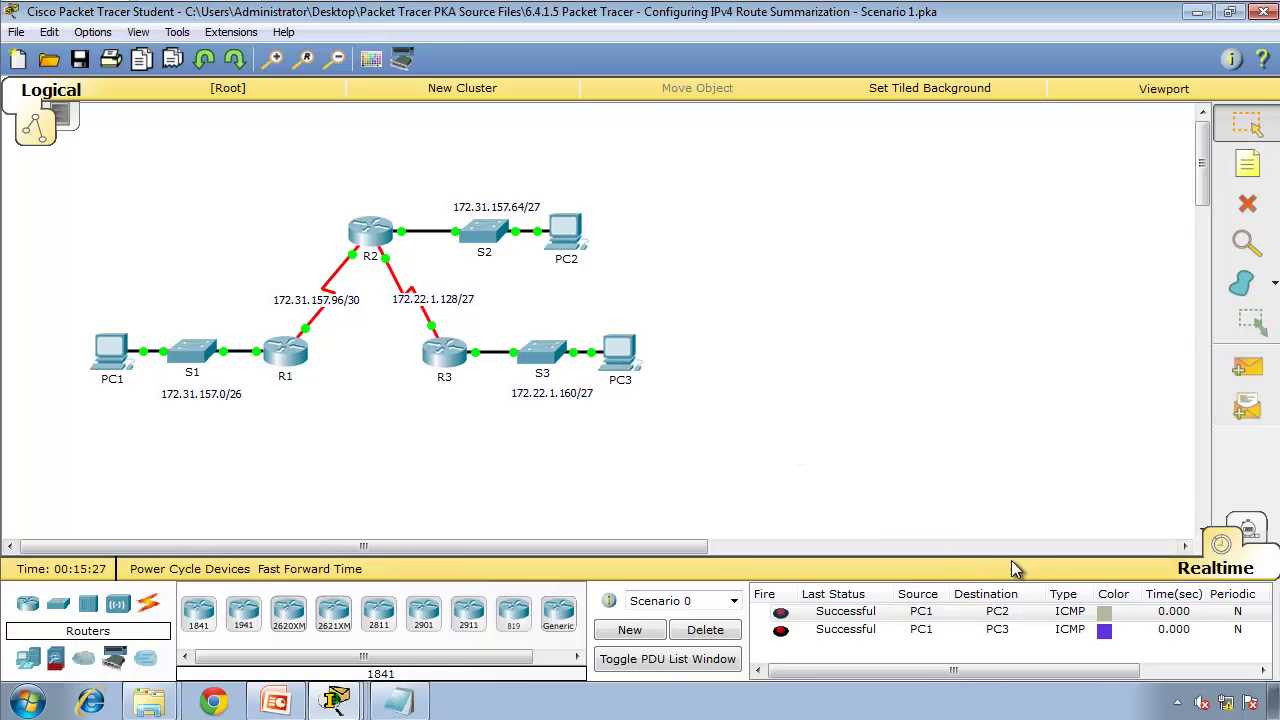
pyautogui.click(1247, 368)
pyautogui.click(565, 232)
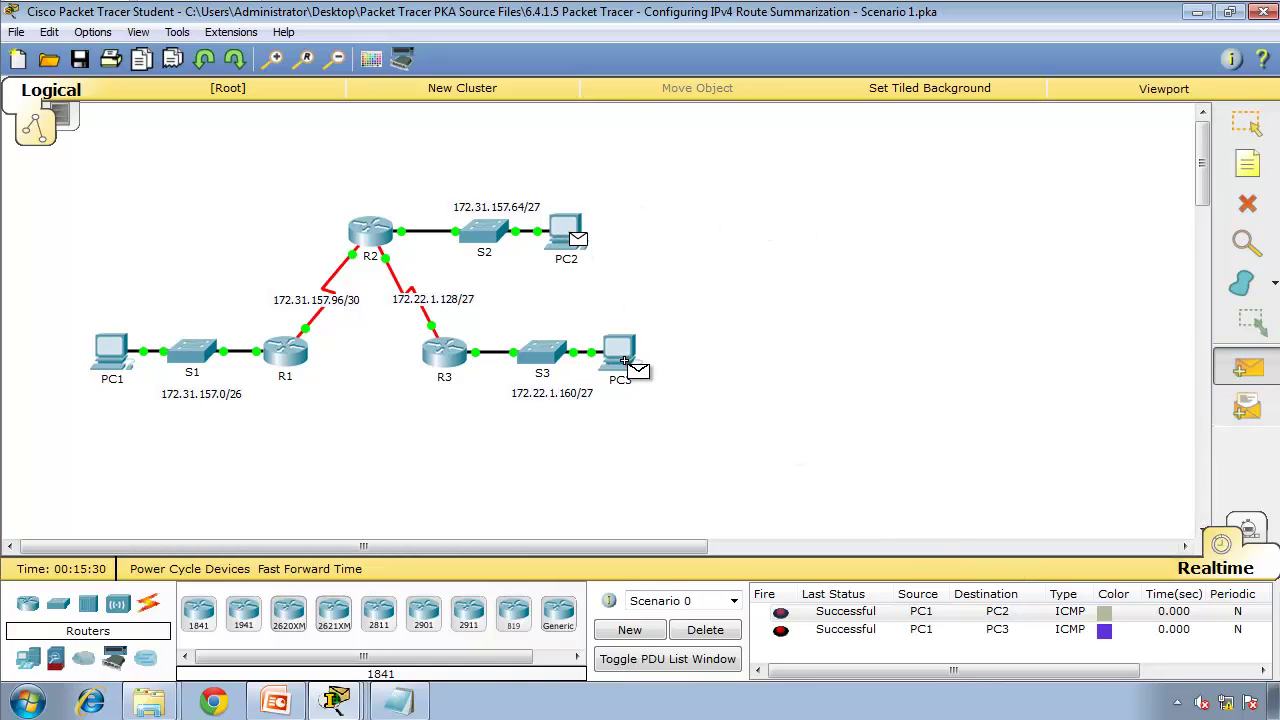
pyautogui.click(613, 347)
# - Delete the scenario's simple PDUs and switch to the PowerPoint slide show
pyautogui.click(690, 630)
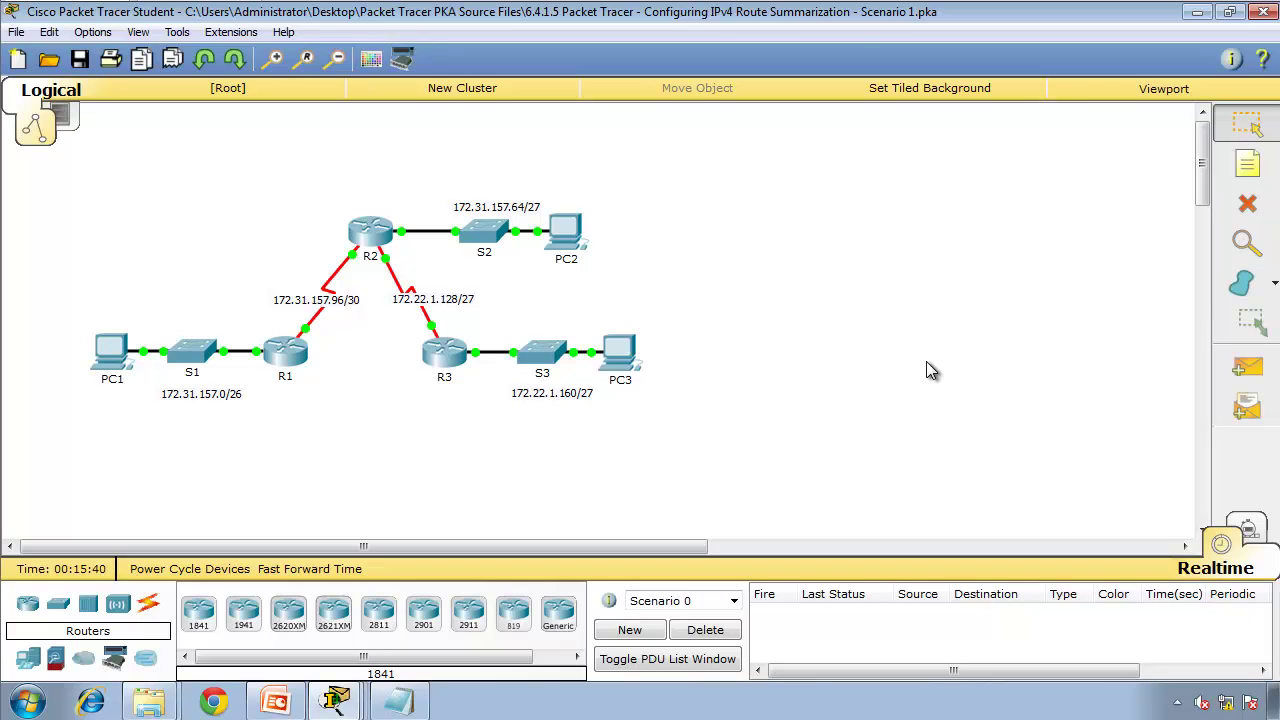
pyautogui.click(262, 704)
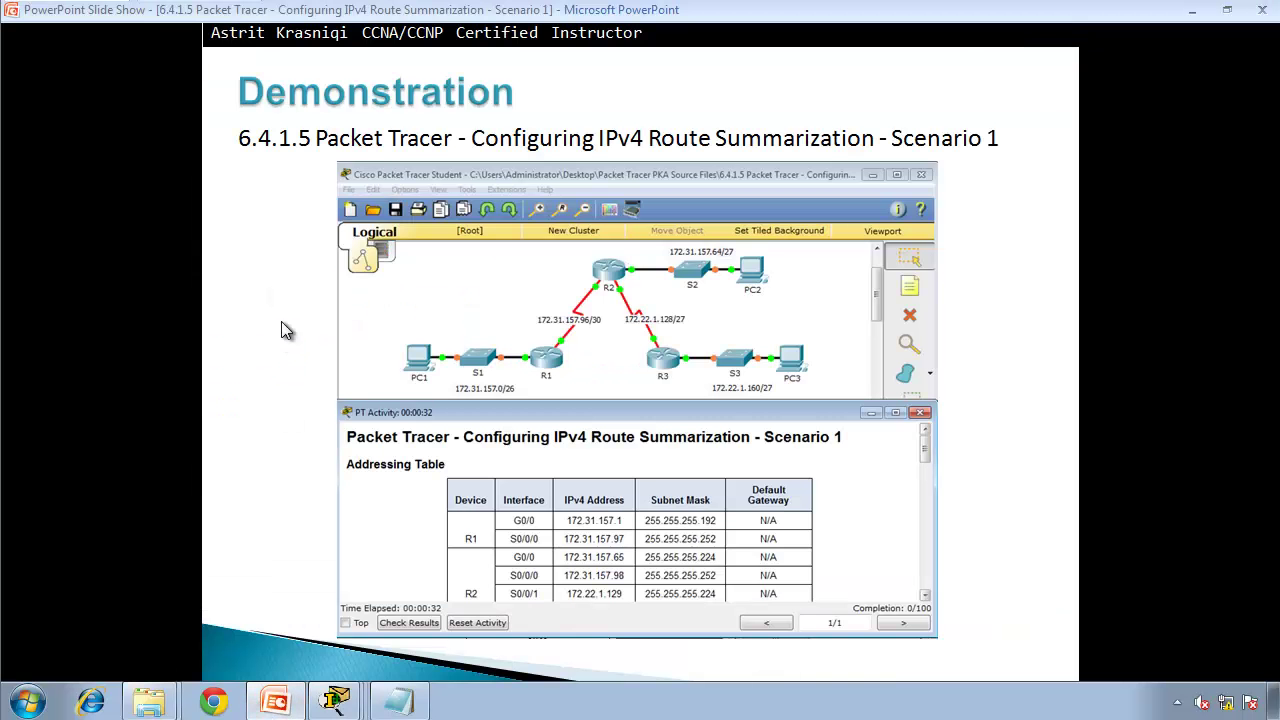